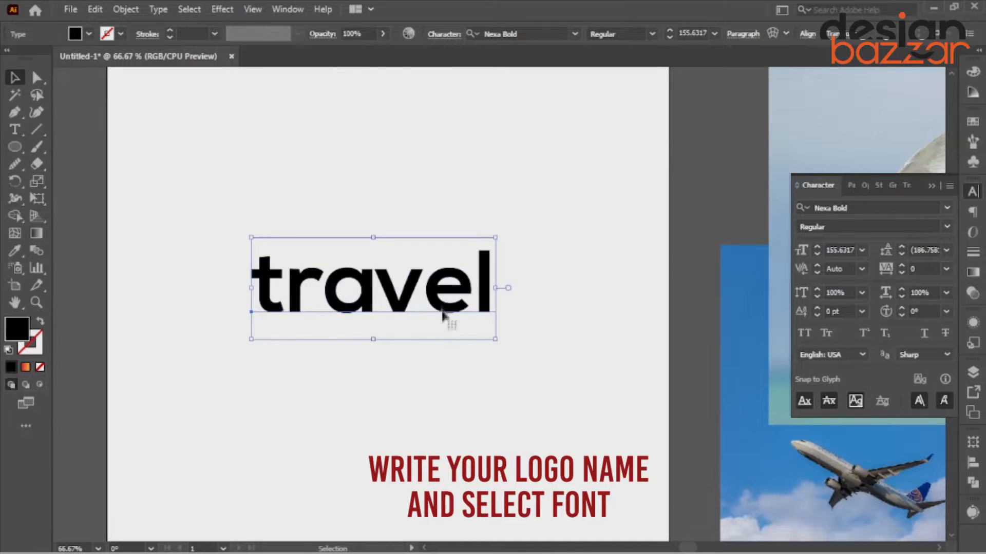
Step: Change the font of the "travel" text to Beyond The Mountains
left_click(575, 33)
scroll(674, 294, "down", 10)
scroll(673, 295, "down", 9)
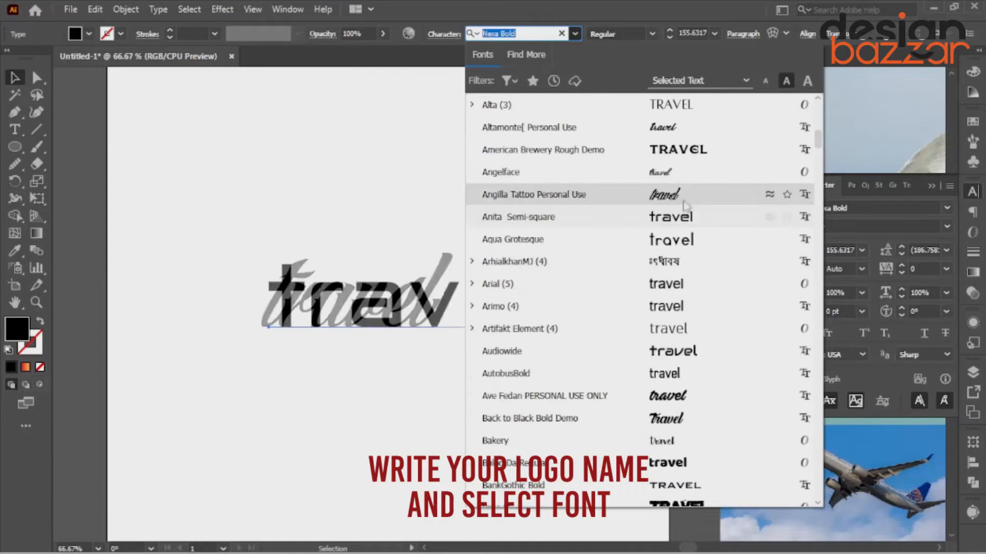
scroll(673, 339, "down", 3)
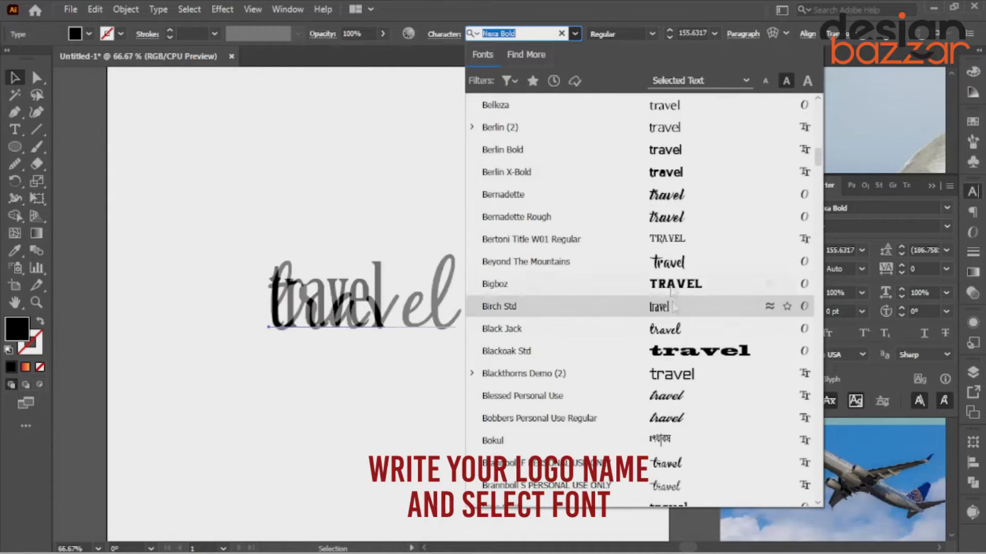
left_click(673, 268)
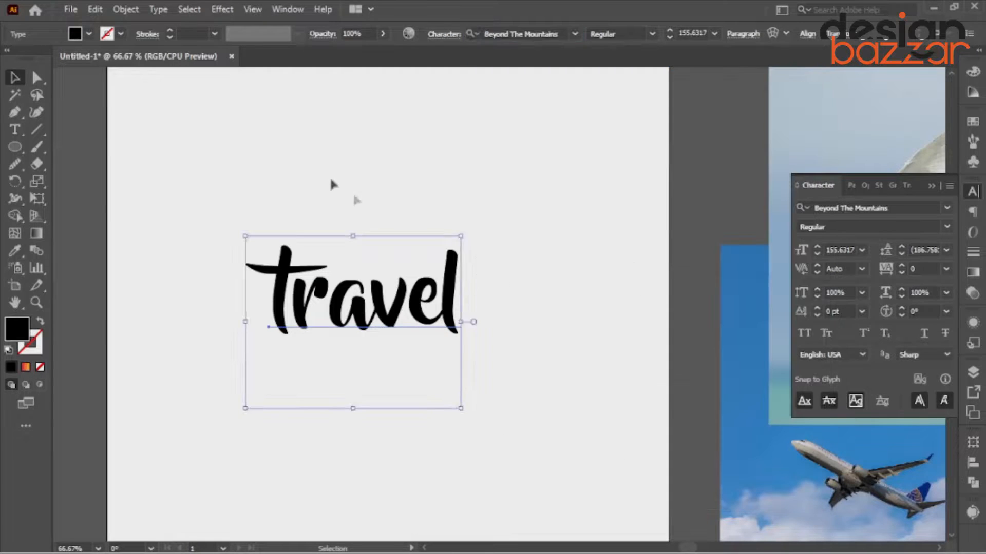
left_click(431, 211)
scroll(435, 206, "down", 1)
left_click_drag(464, 194, 461, 255)
left_click(372, 425)
scroll(462, 302, "up", 1)
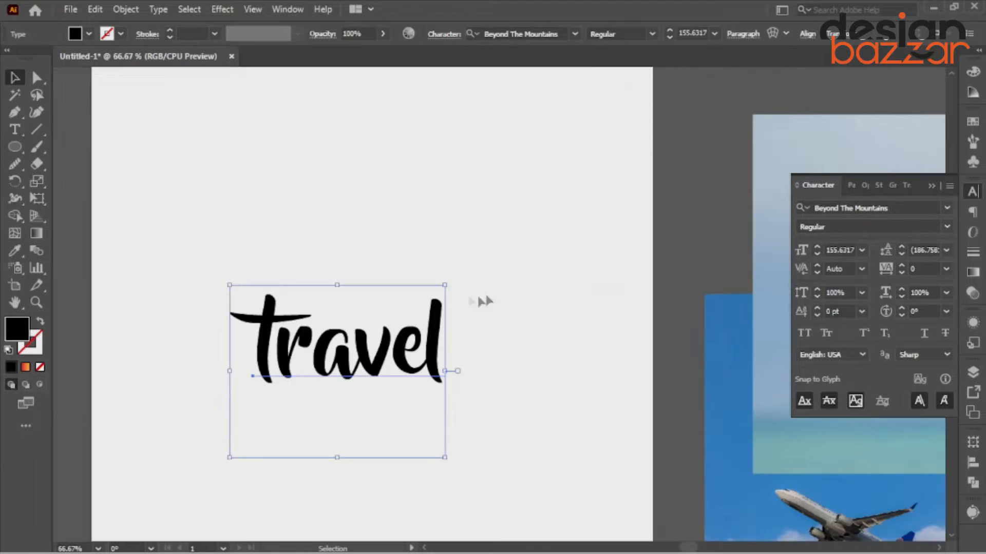
Step: Draw a curved, black-filled palm leaf with the Pen tool and place its pointed end just above the letter l
left_click(440, 279)
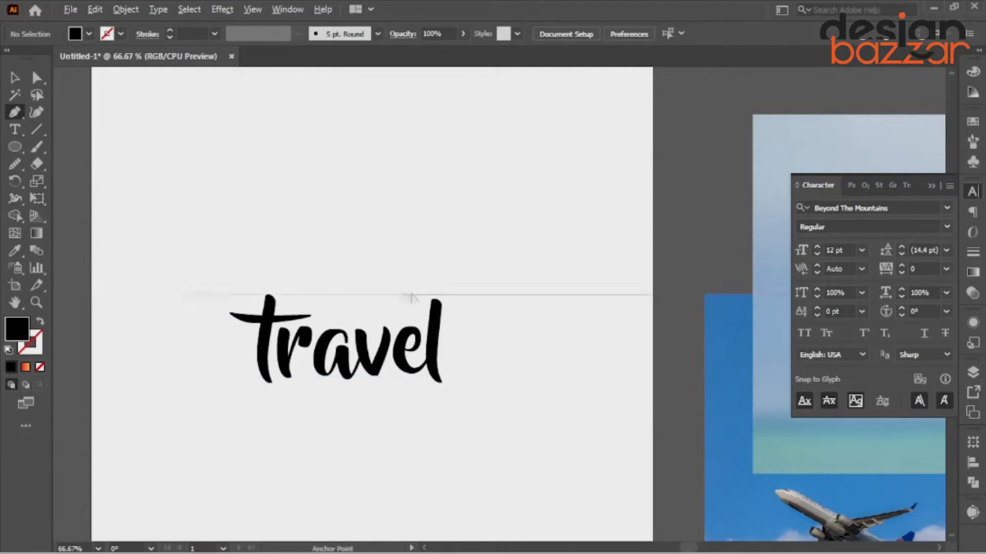
scroll(440, 296, "up", 3)
left_click(462, 282)
left_click_drag(331, 318, 258, 358)
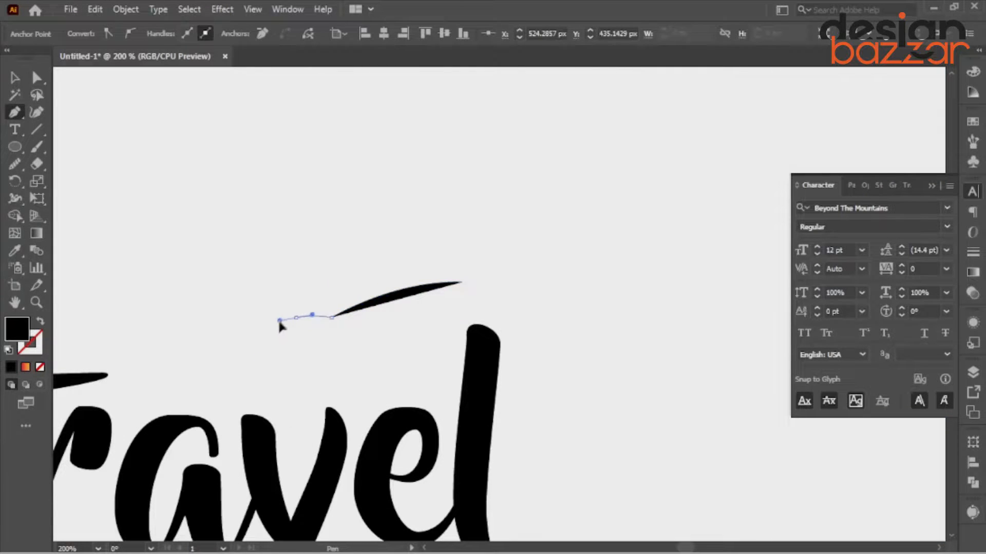
left_click_drag(408, 276, 430, 306)
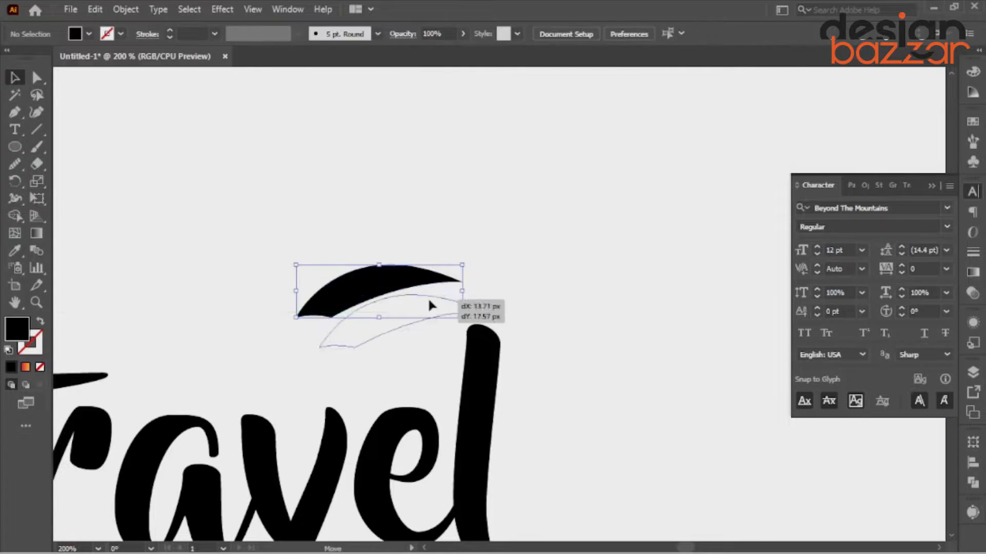
Step: Draw a second arched leaf above the first and a narrow upright leaf, all meeting at the same point above the l
left_click_drag(359, 241, 334, 229)
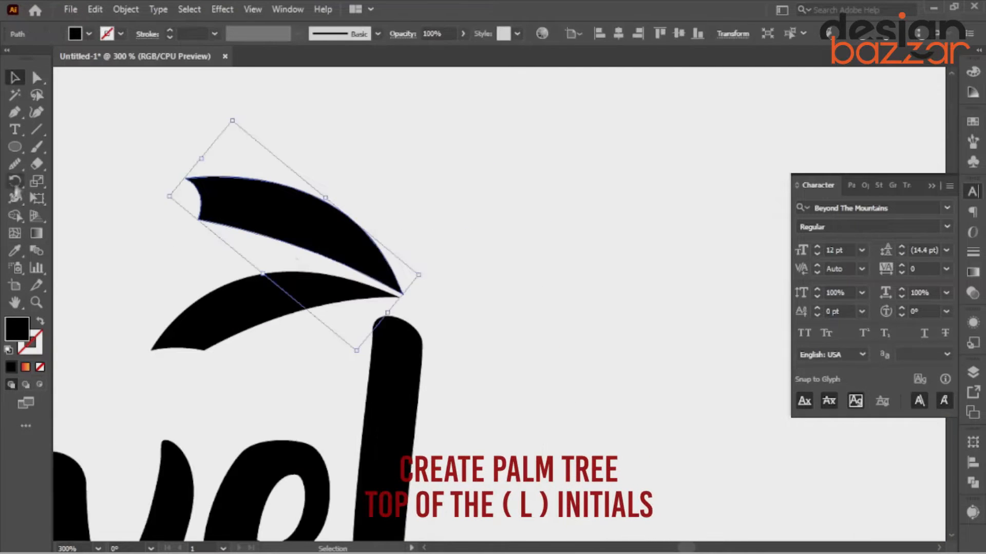
key("p")
left_click_drag(308, 151, 287, 134)
left_click_drag(413, 124, 414, 125)
left_click(405, 147)
left_click(15, 78)
Step: Reflect a copy of the two left palm leaves and place it on the right side of the l
left_click_drag(192, 148, 272, 344)
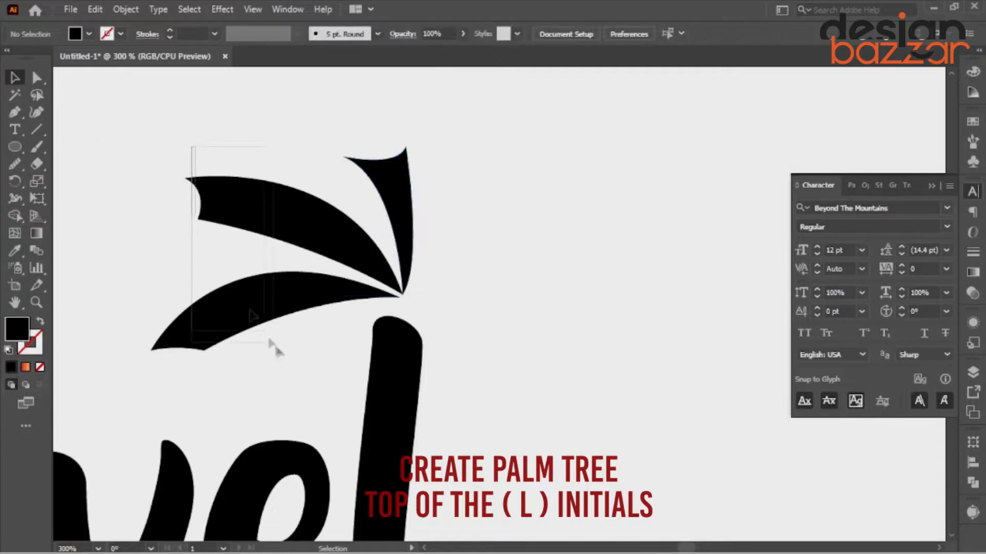
scroll(441, 358, "down", 2)
left_click_drag(341, 261, 355, 347)
right_click(481, 277)
mouse_move(532, 464)
left_click(688, 387)
left_click(408, 395)
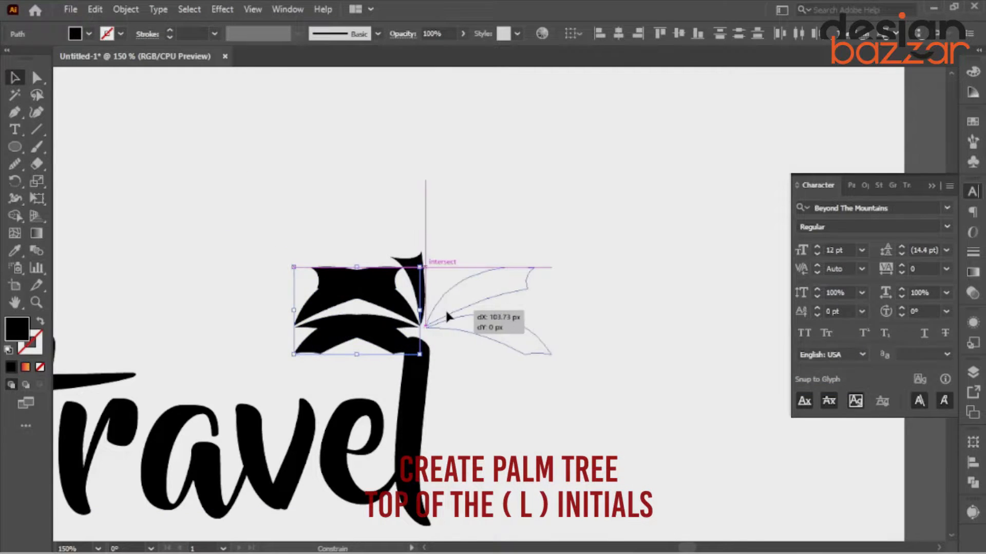
left_click_drag(446, 312, 445, 312)
left_click(478, 232)
Step: Move the upright leaf higher and draw another pointed leaf with the Pen tool between it and the left leaves
scroll(418, 269, "up", 2)
left_click_drag(419, 272, 419, 213)
left_click_drag(316, 301, 337, 240)
left_click_drag(469, 298, 448, 343)
left_click_drag(440, 338, 412, 319)
left_click_drag(371, 282, 393, 281)
left_click_drag(412, 214, 419, 214)
left_click(309, 349)
Step: Reshape the curve of the new upper-left leaf by its anchor points and delete the old upright leaf
left_click_drag(295, 227, 355, 220)
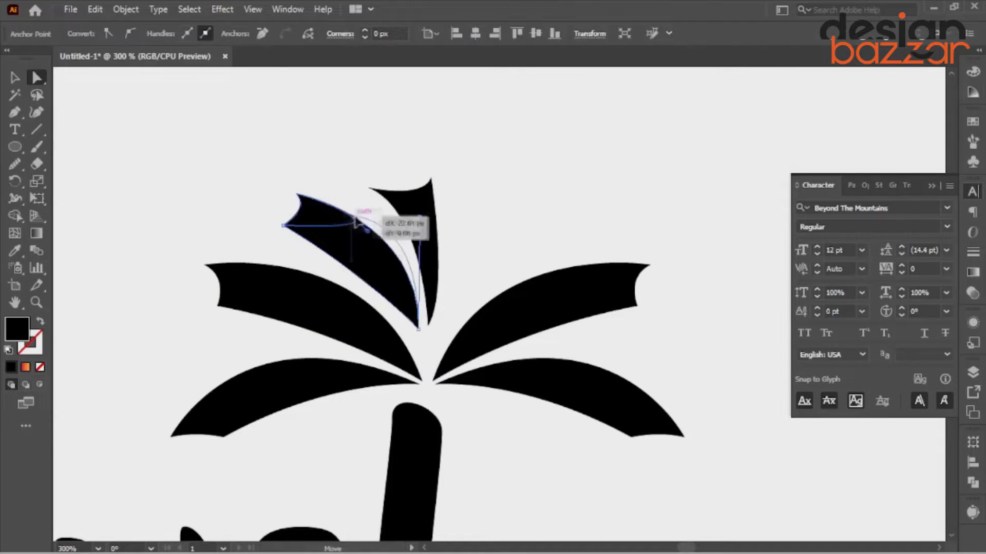
left_click_drag(420, 218, 403, 254)
left_click(482, 247)
scroll(483, 247, "down", 5)
Step: Reflect a copy of the upper-left leaf and place it on the right side of the palm crown
left_click(15, 77)
scroll(471, 261, "up", 5)
left_click(422, 180)
right_click(547, 180)
left_click(485, 156)
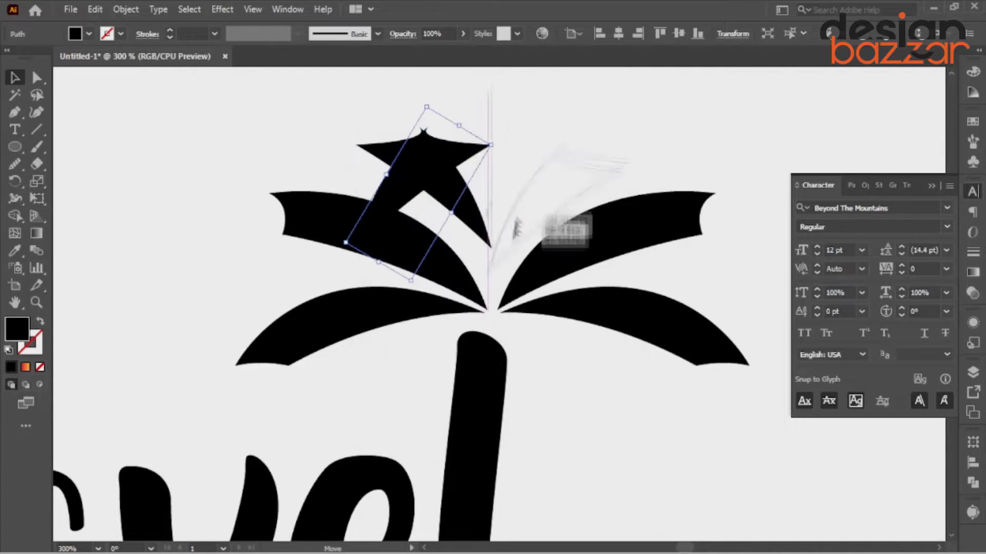
left_click_drag(510, 220, 519, 215)
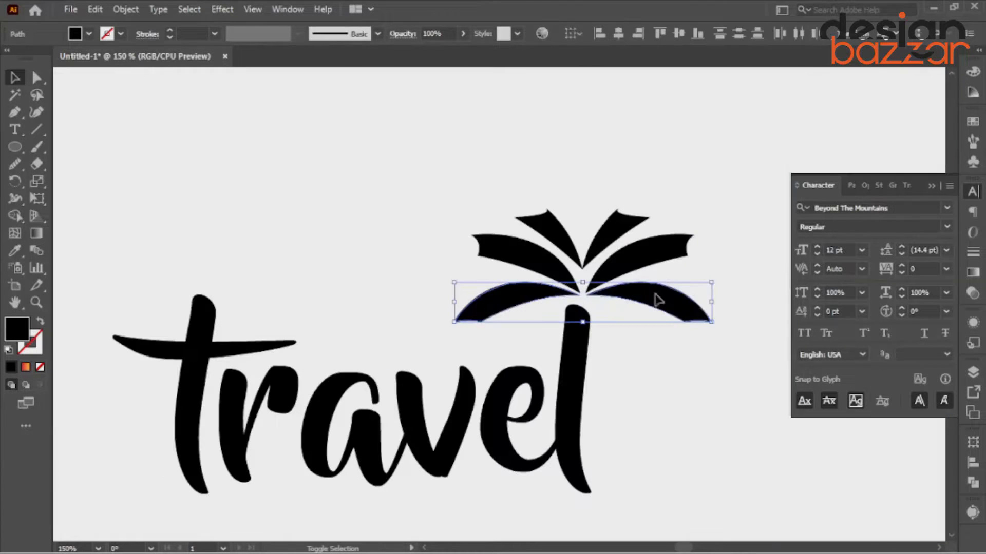
Step: Scale down the lowest pair of leaves and reposition the middle pair to tighten the palm crown
left_click_drag(655, 302, 539, 256)
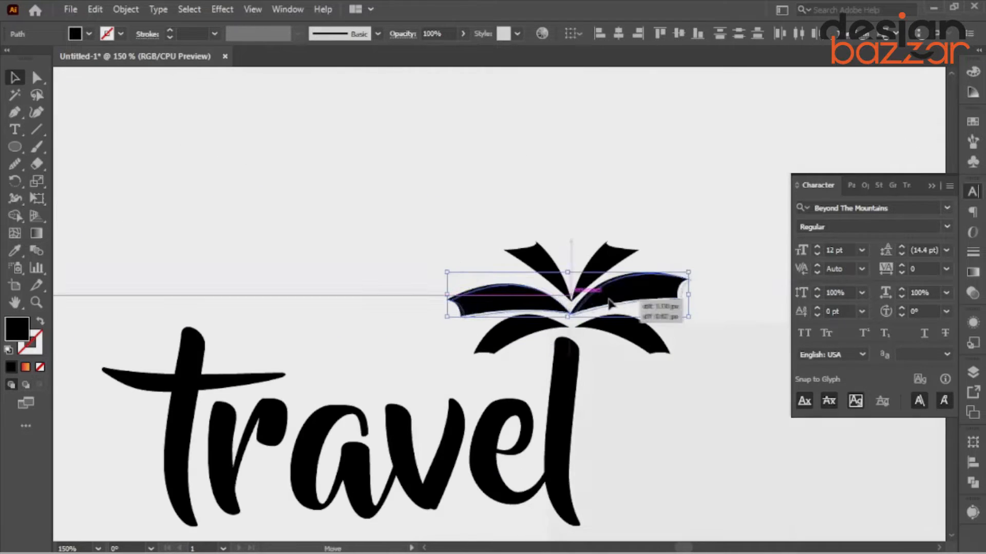
mouse_move(506, 298)
left_mouse_down()
mouse_move(572, 269)
mouse_move(501, 290)
left_mouse_up()
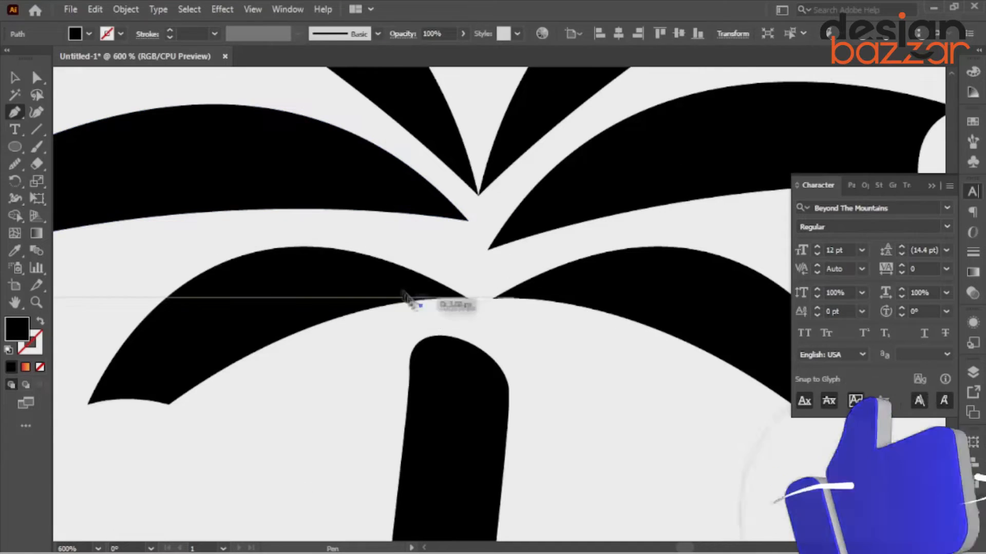
Step: Cut notches into the edges of the lower-left leaf using a jagged outline drawn with the Pen tool
left_click(402, 290)
left_click(408, 307)
left_click(363, 316)
left_click_drag(325, 290, 310, 284)
left_click(325, 290)
left_click_drag(350, 316, 356, 331)
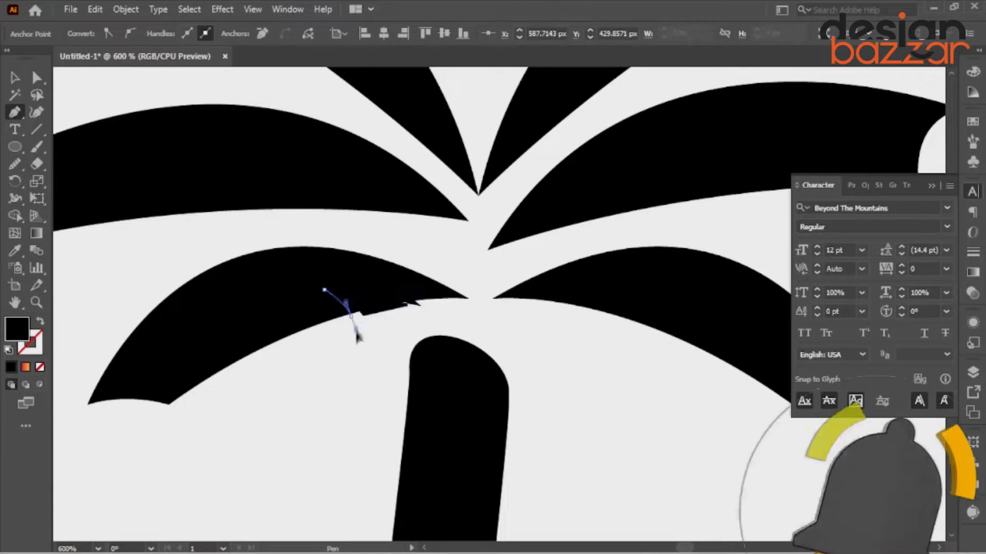
left_click(351, 315)
left_click_drag(291, 322, 310, 328)
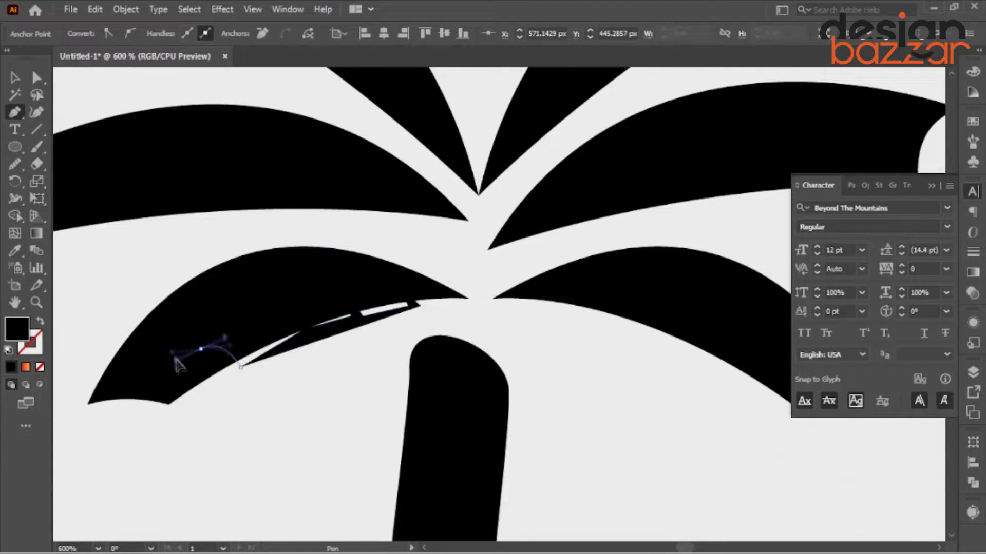
left_click_drag(180, 389, 188, 409)
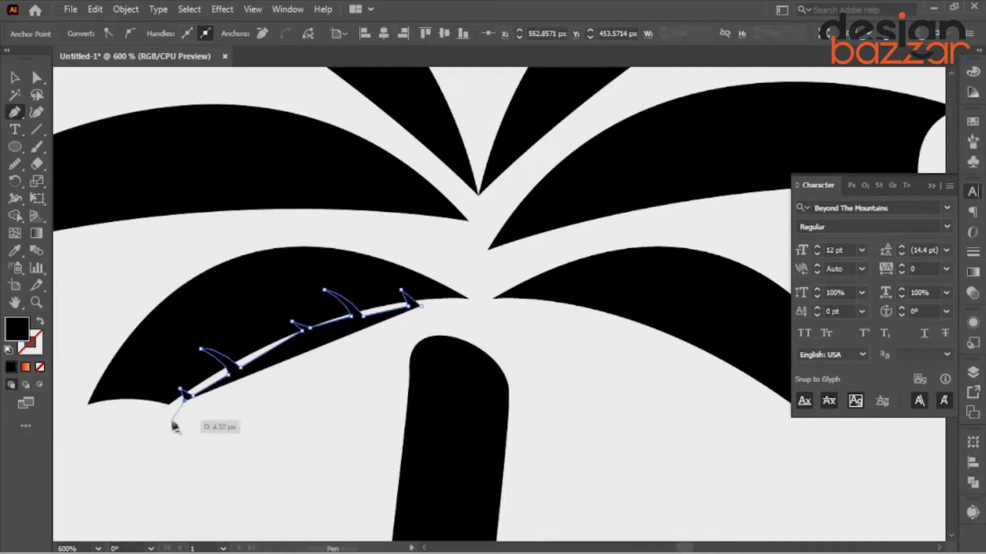
left_click(128, 405)
left_click(69, 411)
left_click(82, 376)
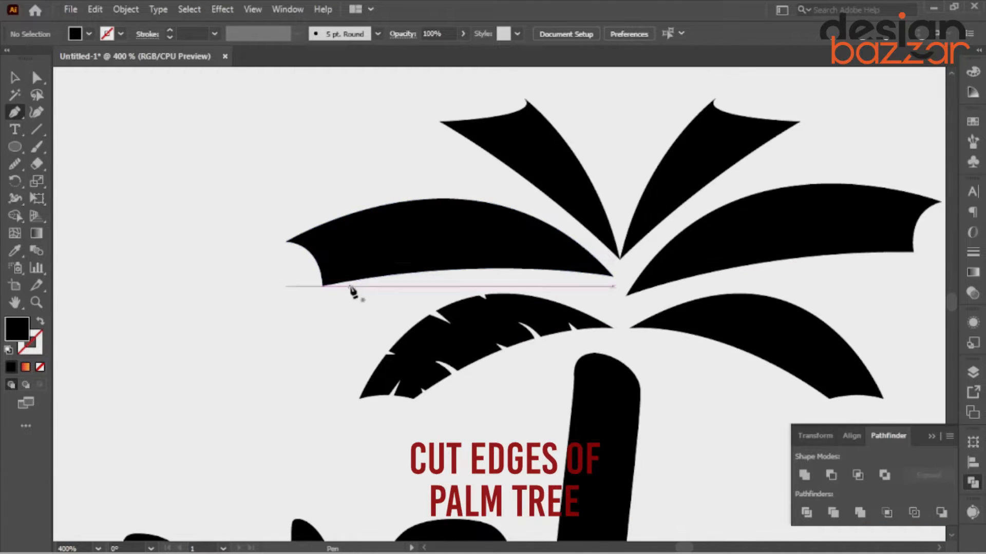
Step: Cut four notches into the lower edge of the middle-left leaf with a spiked Pen shape
mouse_move(362, 282)
left_mouse_down()
mouse_move(341, 258)
mouse_move(364, 292)
left_mouse_up()
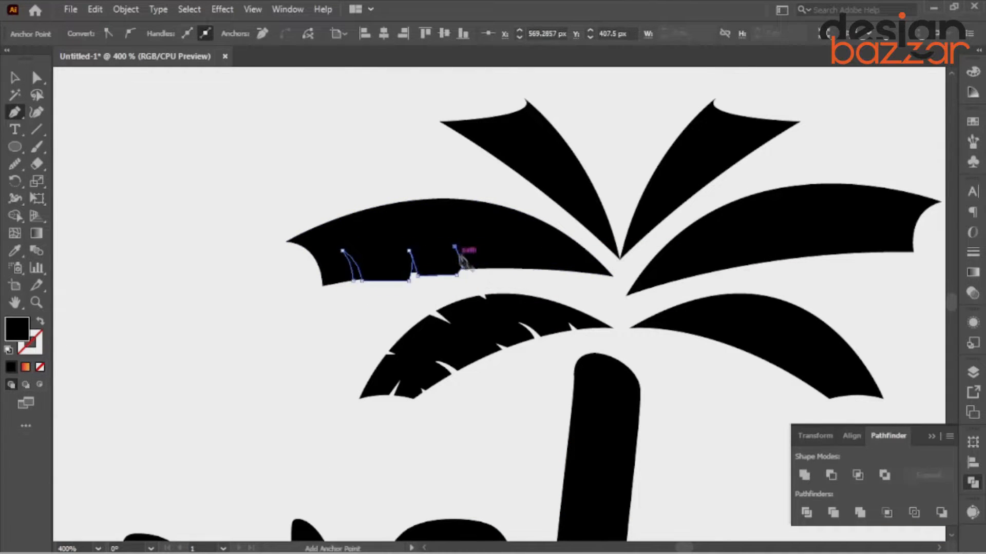
left_click(543, 248)
left_click(530, 273)
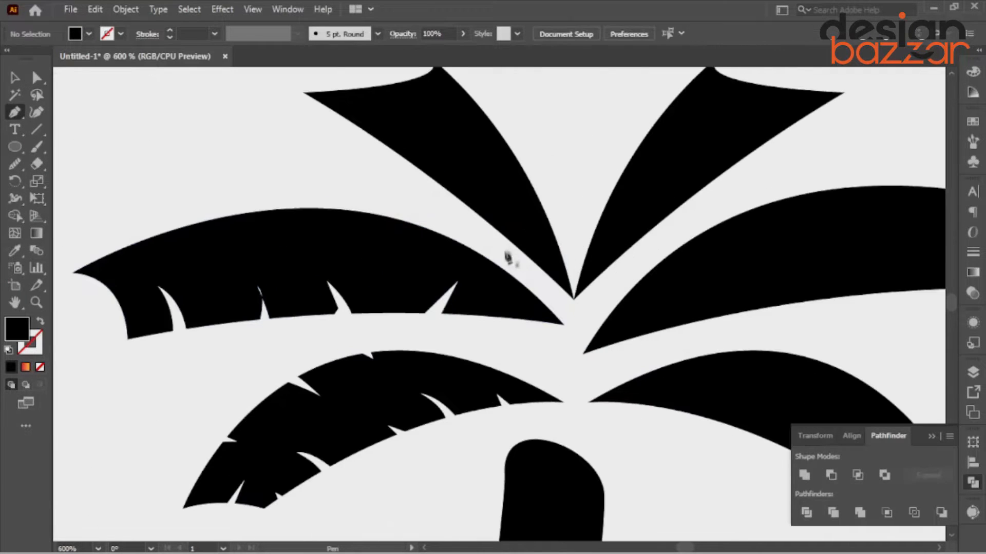
Step: Cut three notches into the lower edge of the upper-left leaf with a spiked Pen shape
left_click_drag(505, 237, 417, 165)
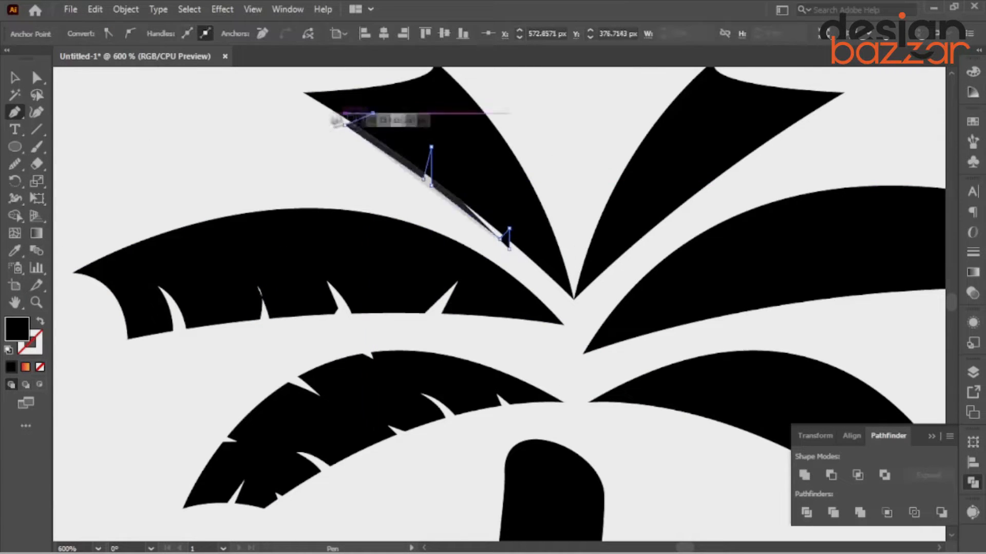
left_click(329, 118)
left_click(425, 216)
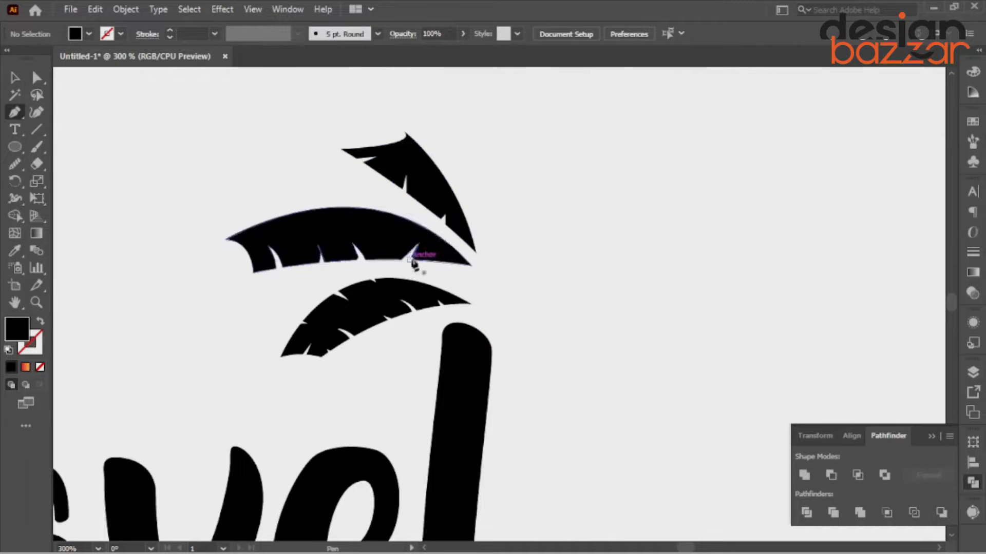
Step: Extend the base of the middle-left leaf toward the top of the l with a curved Pen shape
left_click(411, 261)
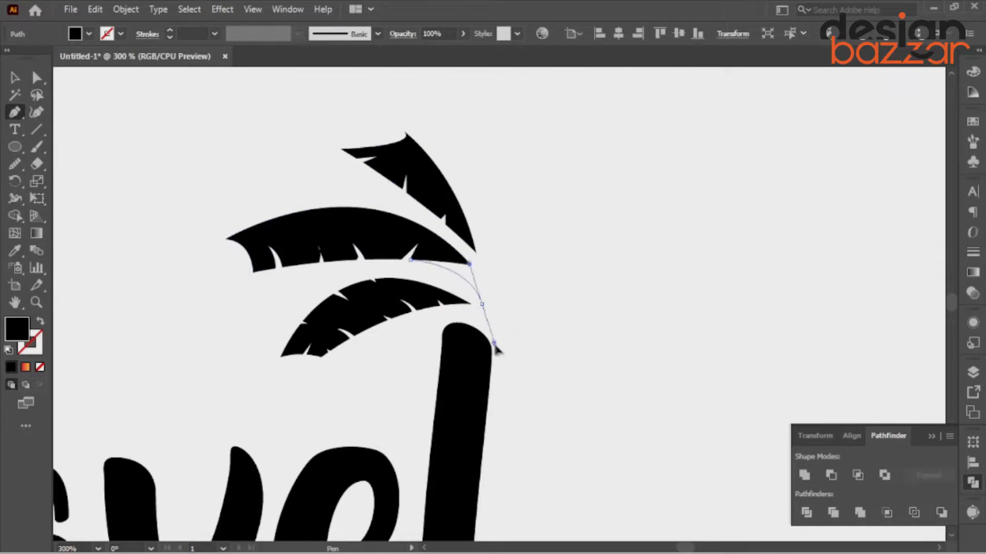
left_click(481, 303)
Step: Reflect a copy of the three notched left leaves and place it opposite them to complete the palm crown
key("v")
left_click_drag(178, 105, 538, 308)
right_click(539, 309)
mouse_move(601, 464)
left_click(734, 448)
left_click(418, 370)
left_click_drag(278, 196, 523, 205)
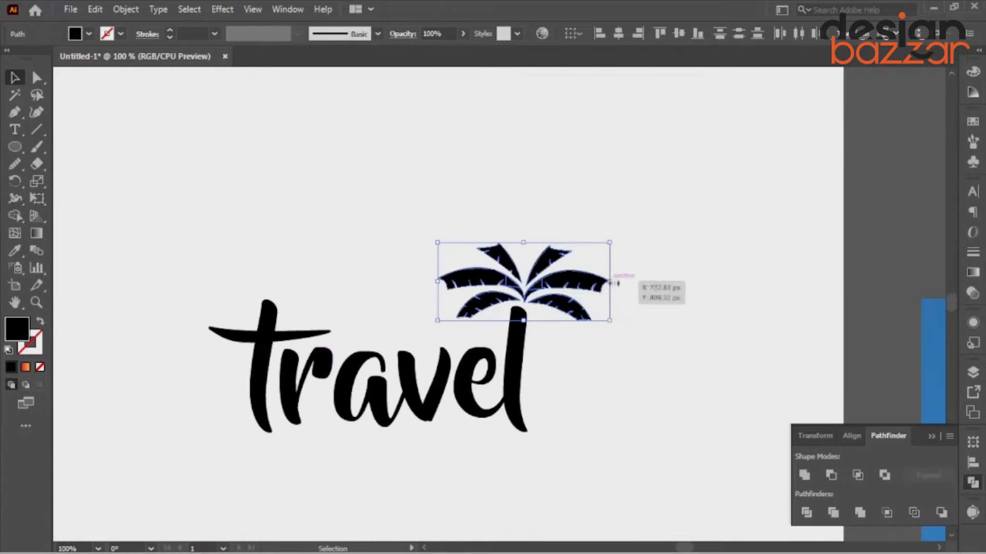
Step: Shrink and tilt the palm crown clockwise above the l, and adjust the position of its top leaf
left_click_drag(610, 282, 588, 288)
left_click_drag(592, 236, 612, 270)
left_click_drag(565, 291, 583, 285)
left_click(624, 321)
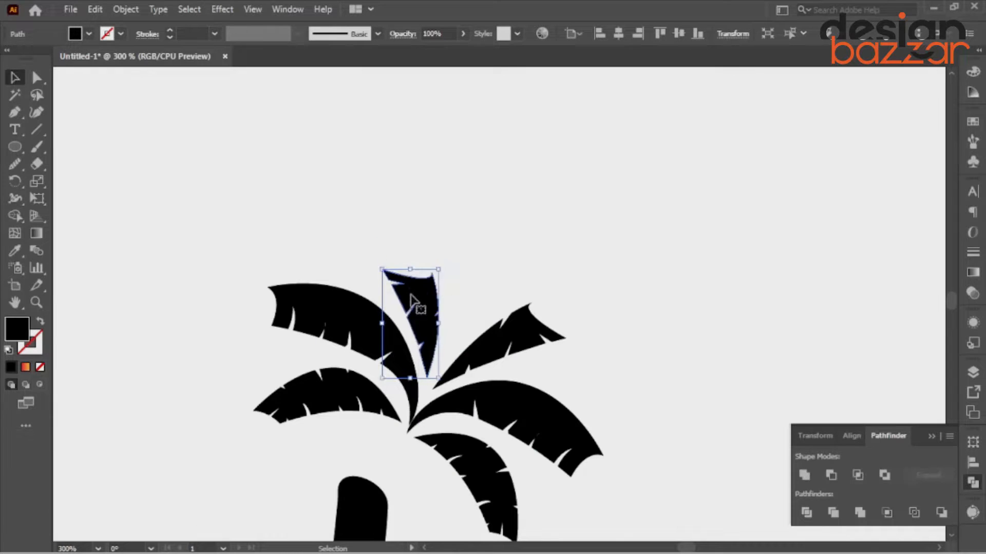
left_click_drag(412, 298, 423, 288)
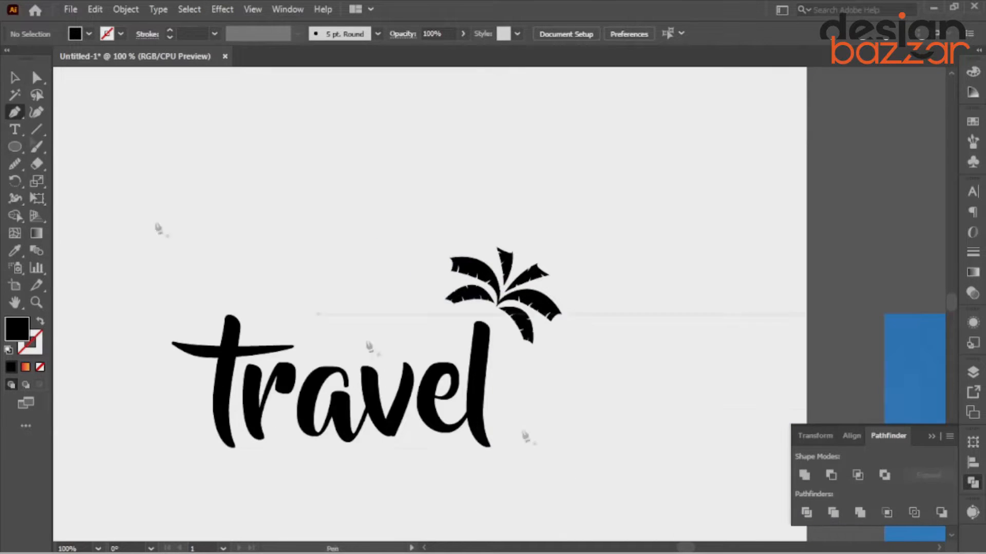
Step: Convert the "travel" text to outlines and delete its letter l
right_click(296, 227)
left_click(330, 352)
left_click(478, 328)
key("Delete")
Step: Paint a curved l-shaped palm trunk with the Paintbrush from the crown's centre down beside the letter e
key("b")
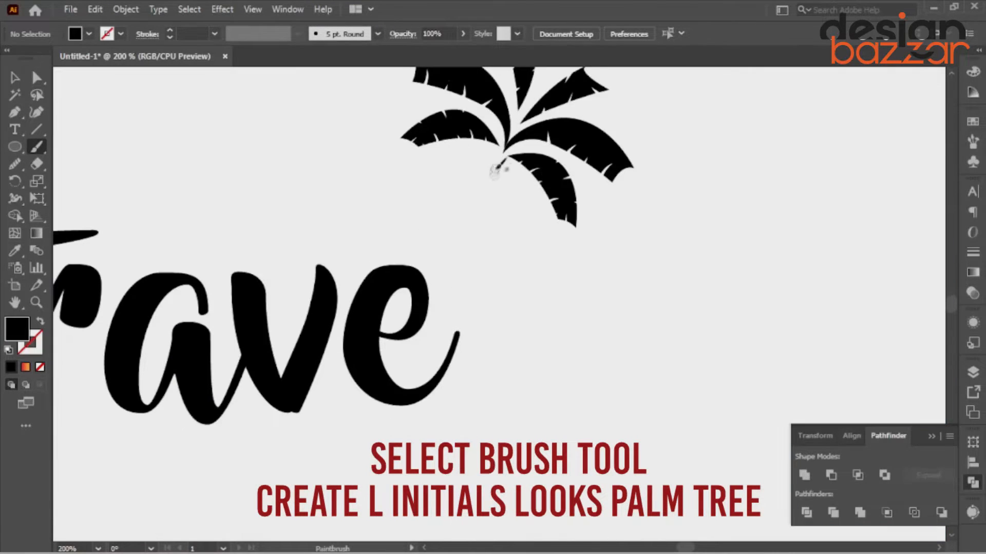
mouse_move(498, 165)
left_mouse_down()
mouse_move(461, 336)
mouse_move(516, 382)
left_mouse_up()
scroll(509, 379, "down", 2)
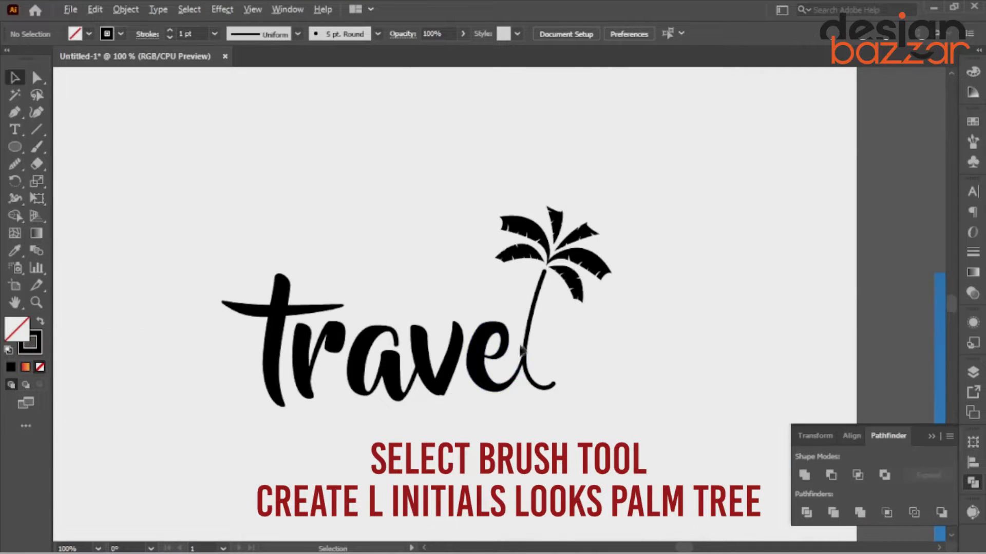
Step: Apply the Basic brush with a 9 pt stroke to the l-shaped trunk and give it the long tapered width profile
left_click(377, 34)
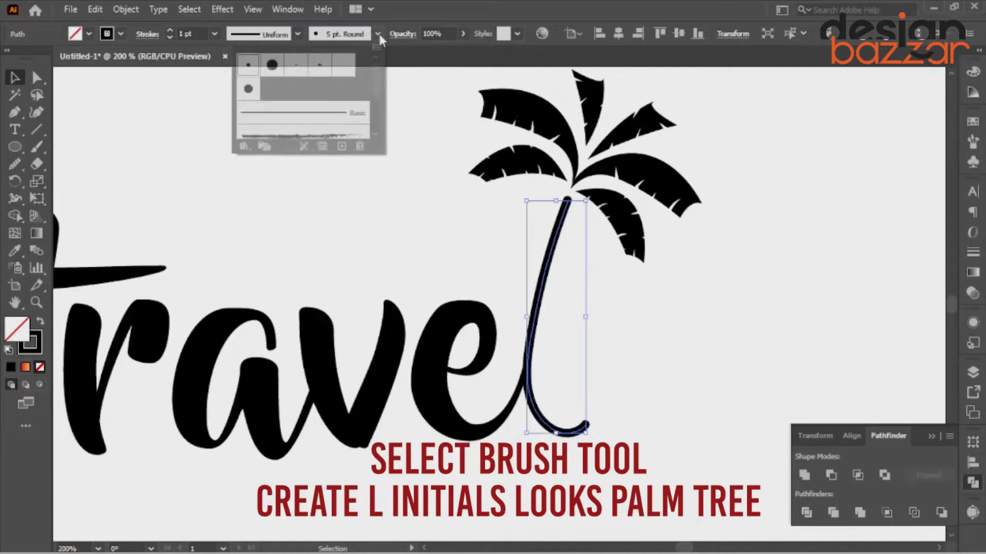
left_click(303, 118)
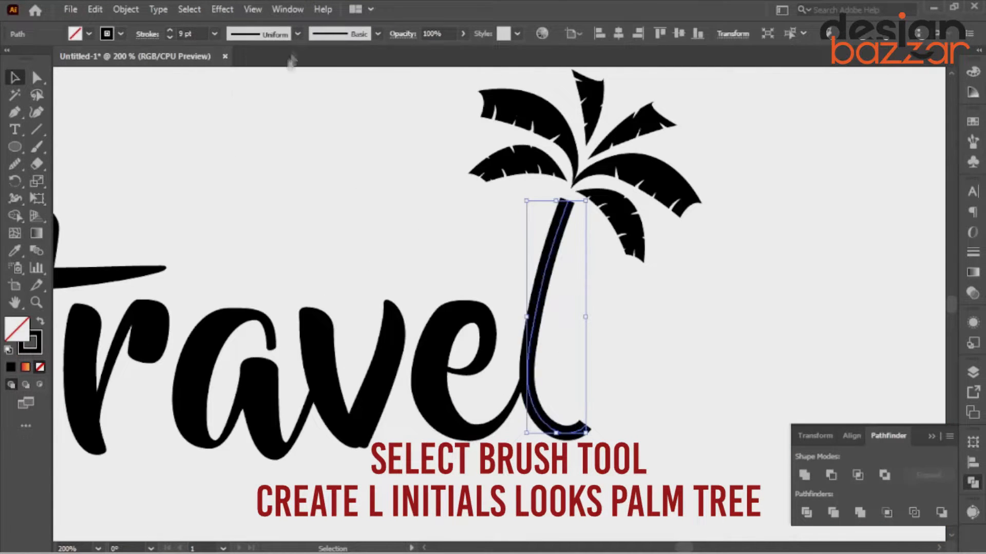
left_click(298, 34)
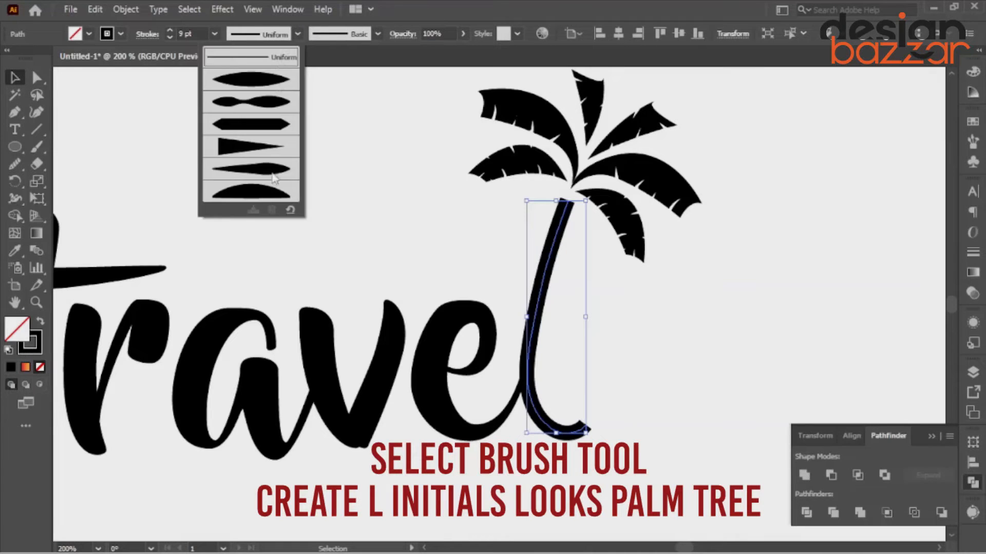
left_click(273, 170)
Step: Set the stroke weight of the l-shaped trunk to 17 pt
left_click(147, 34)
scroll(573, 291, "down", 2)
scroll(573, 291, "up", 1)
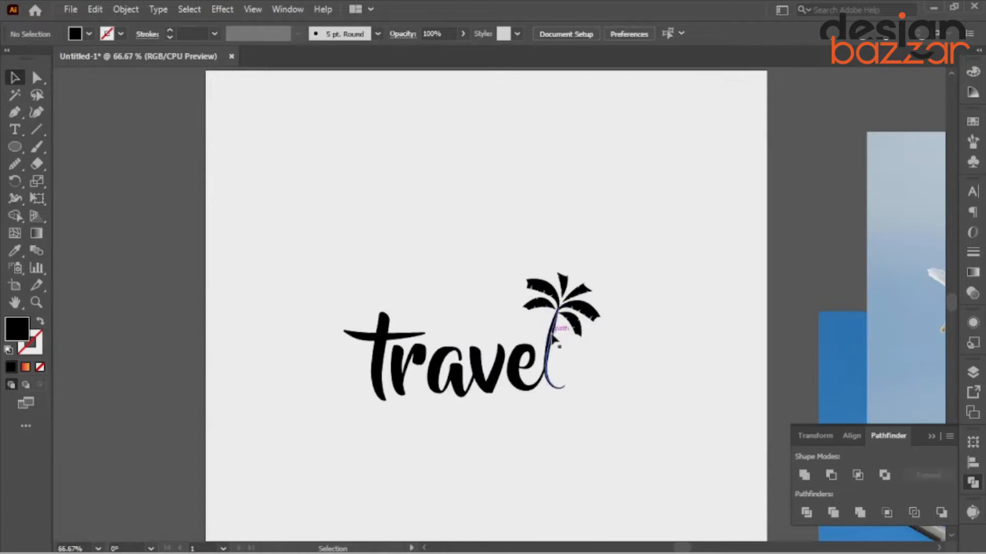
type("17")
key("Return")
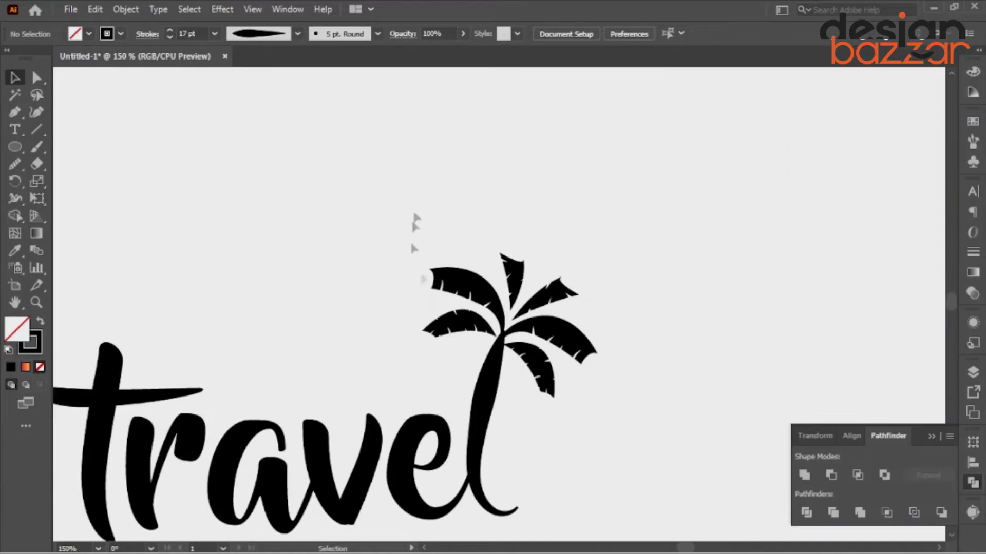
Step: Rotate the palm crown slightly clockwise around the upper end of the trunk
left_click(442, 277)
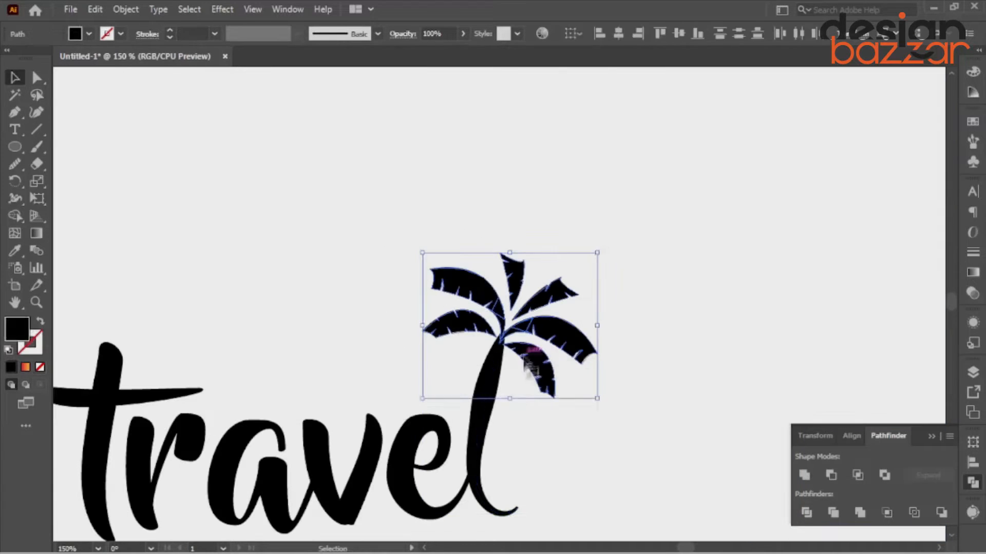
left_click_drag(433, 234, 433, 246)
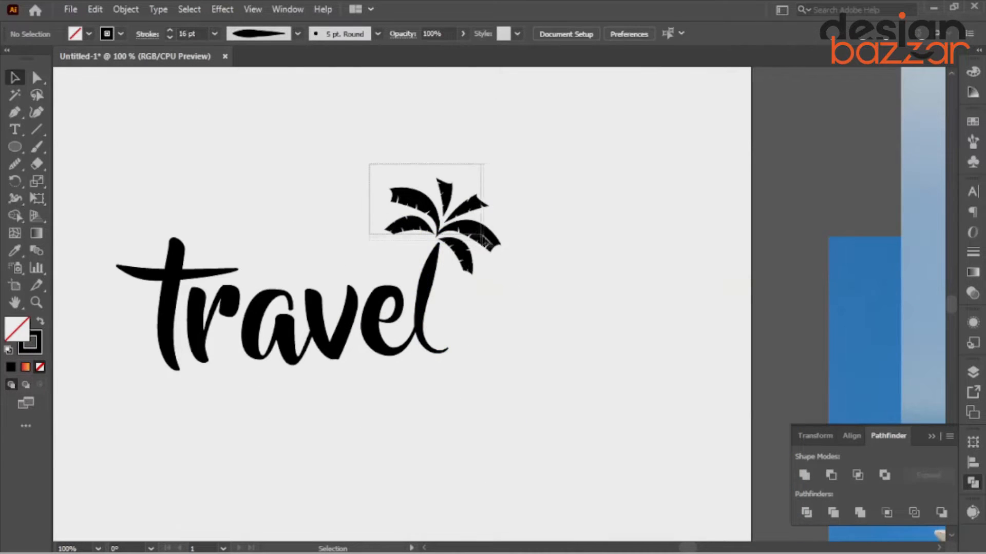
left_click(482, 241)
left_click_drag(512, 181, 522, 261)
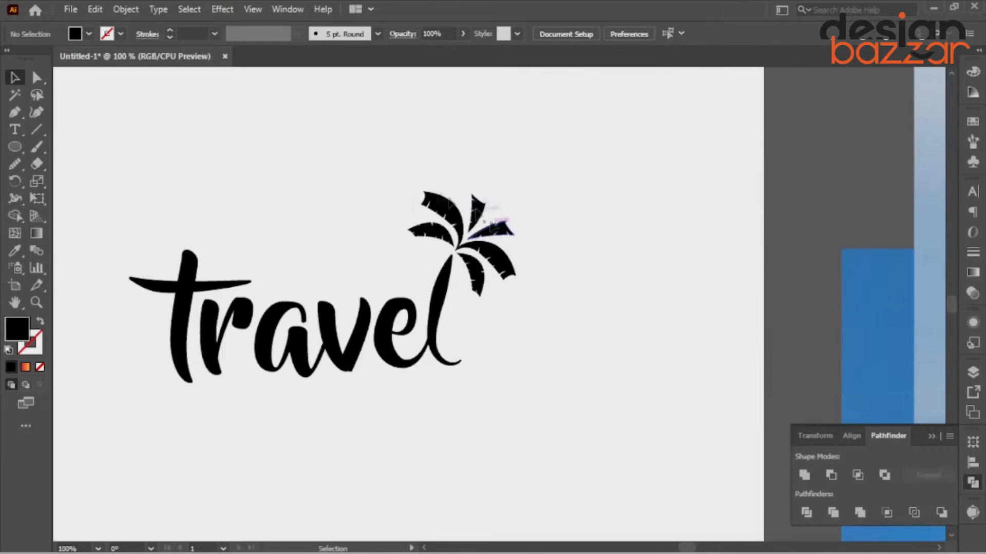
left_click(424, 194)
Step: Bend the straight edges of the palm leaves into curves with the Anchor Point tool
key("ctrl+=")
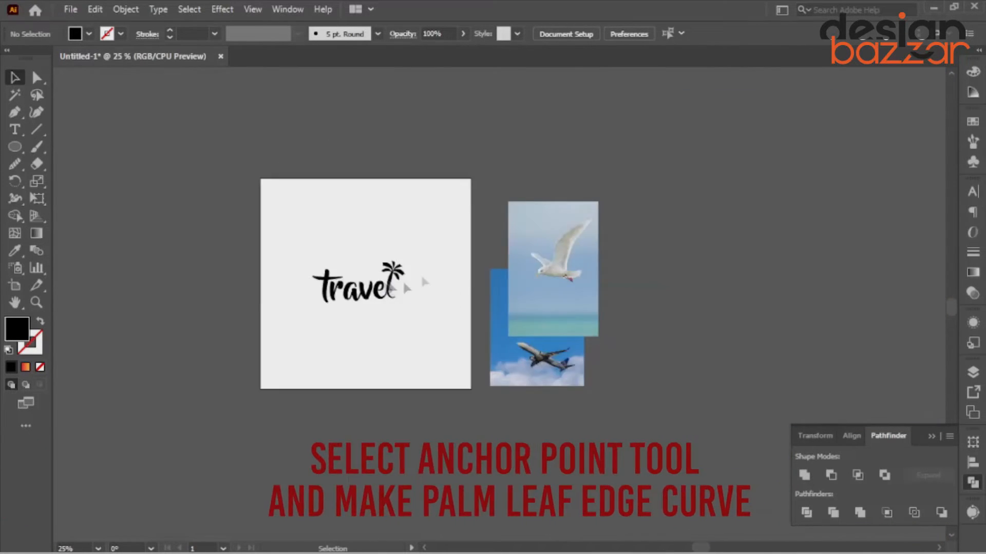
key("ctrl+=")
key("ctrl+=")
key("p")
key("ctrl+=")
key("ctrl+=")
key("ctrl+=")
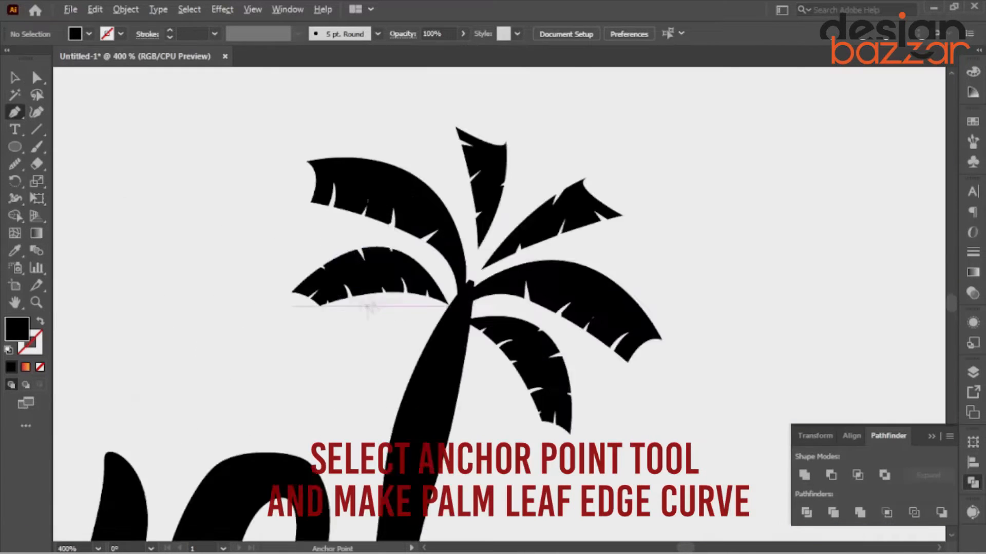
key("shift+c")
left_click_drag(354, 260, 359, 253)
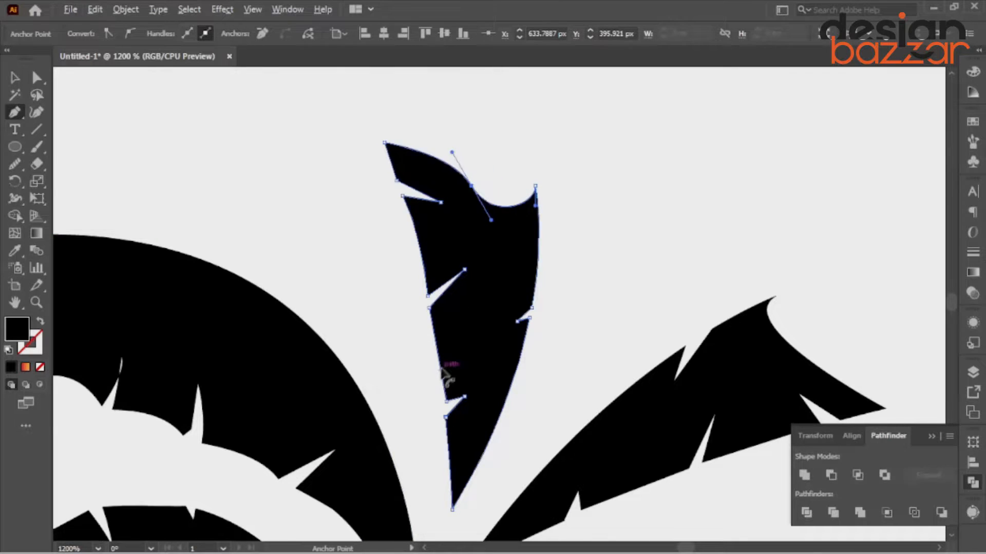
left_click_drag(444, 375, 451, 371)
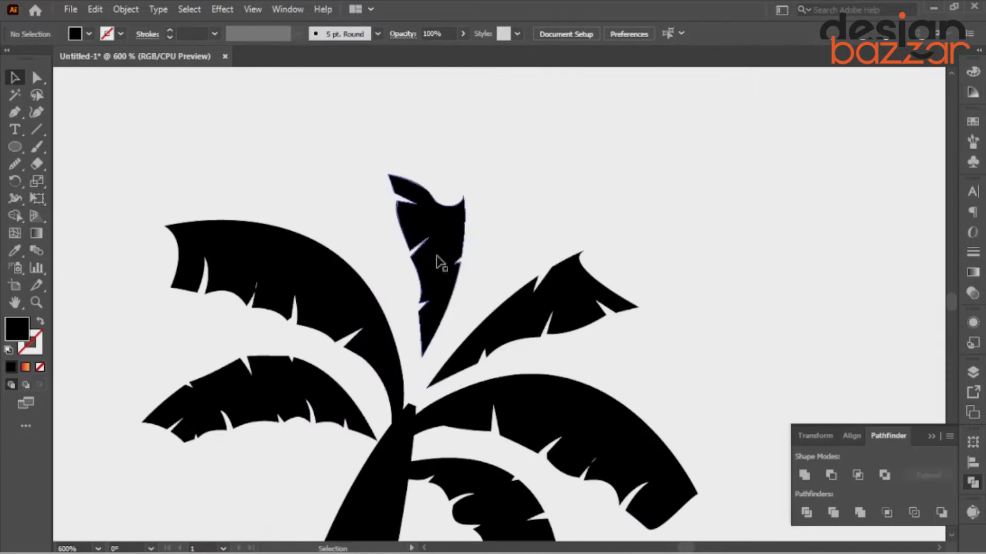
Step: Adjust the placement of the individual upper palm leaves around the upper end of the trunk
left_click_drag(516, 313, 508, 320)
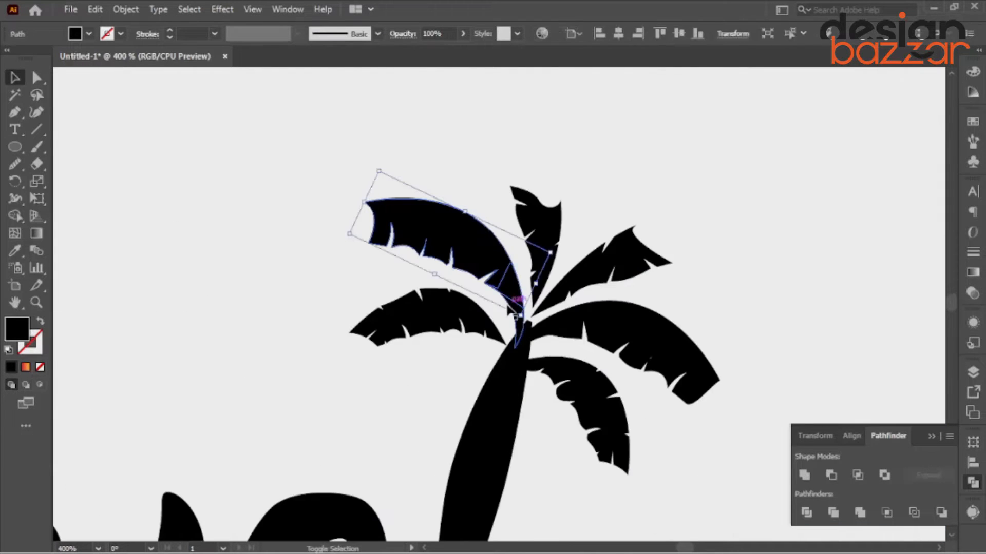
left_click_drag(379, 202, 392, 188)
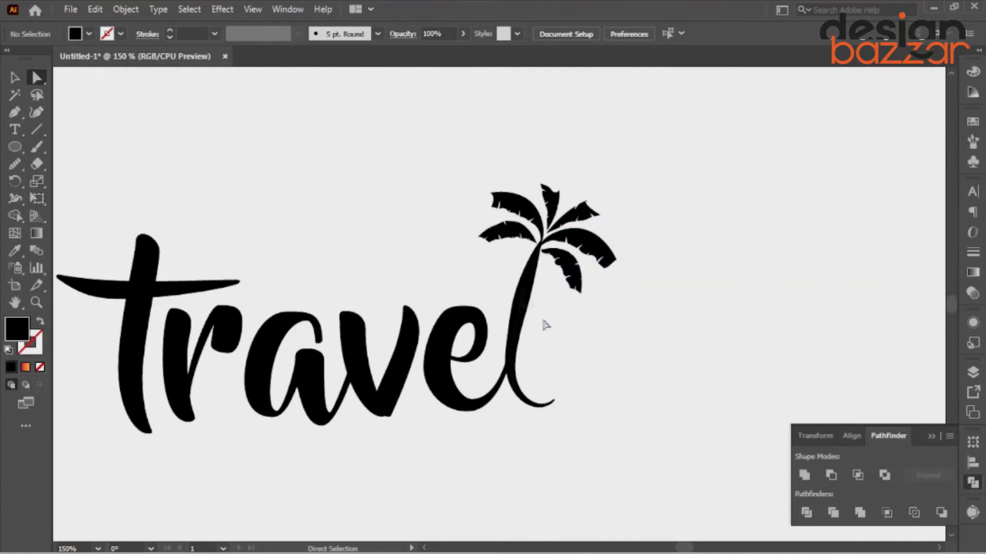
left_click_drag(541, 242, 560, 226)
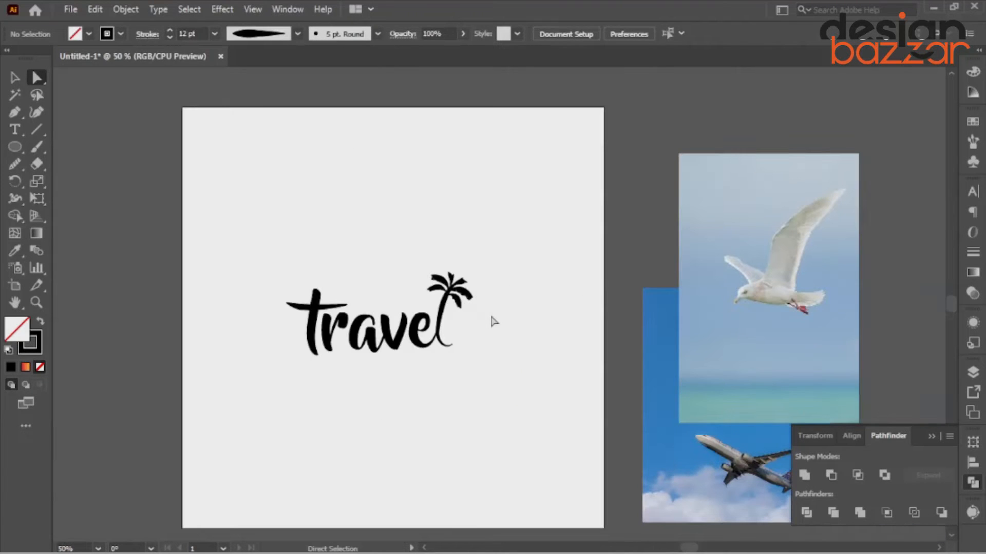
key("ctrl+z")
left_click(514, 297)
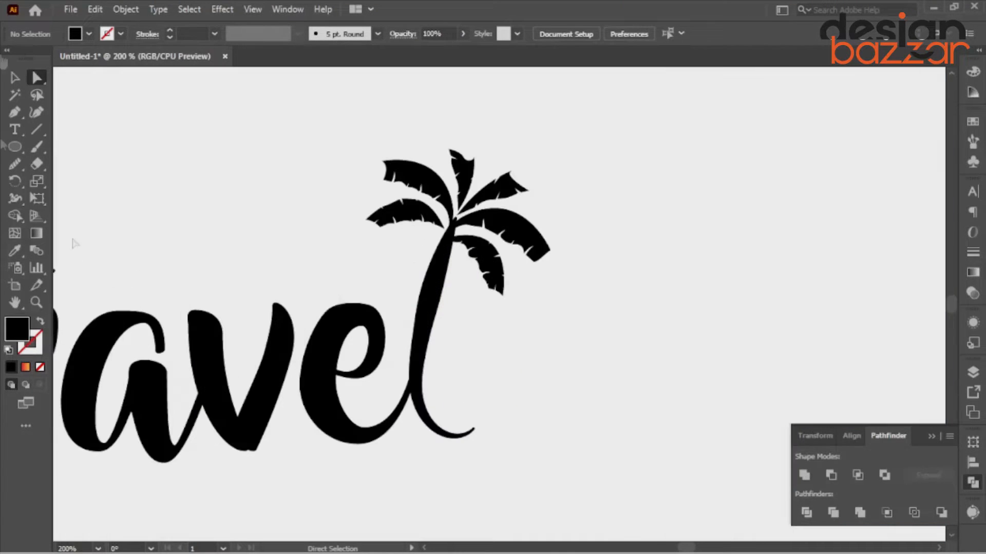
Step: Select the palm crown together with its trunk, without the letter e, and shift them slightly
key("v")
left_click(420, 313)
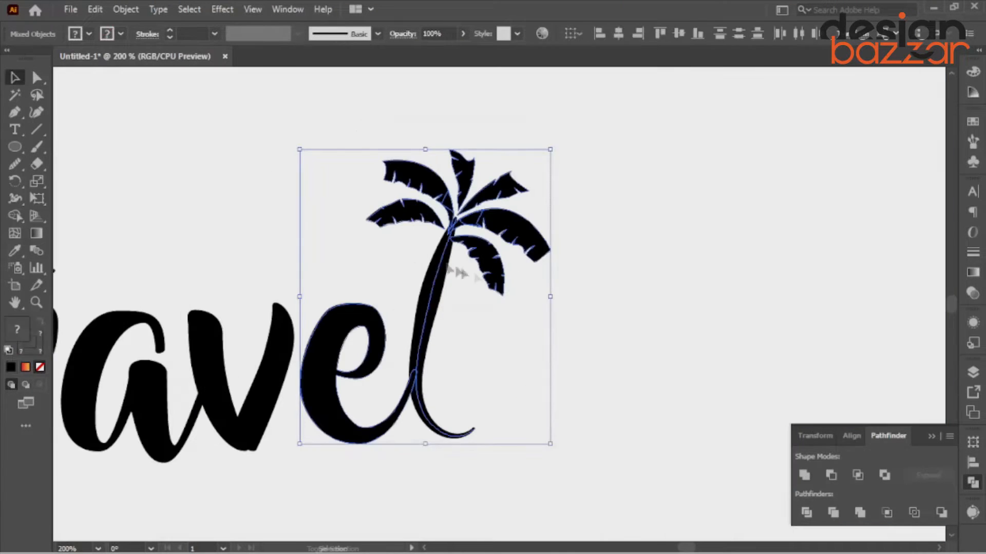
left_click(440, 214)
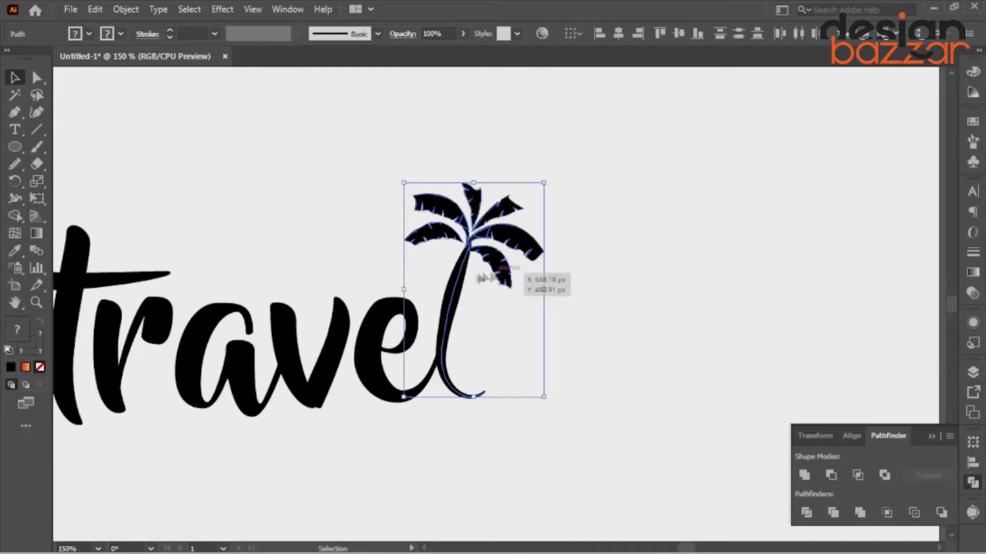
left_click_drag(477, 221, 564, 185)
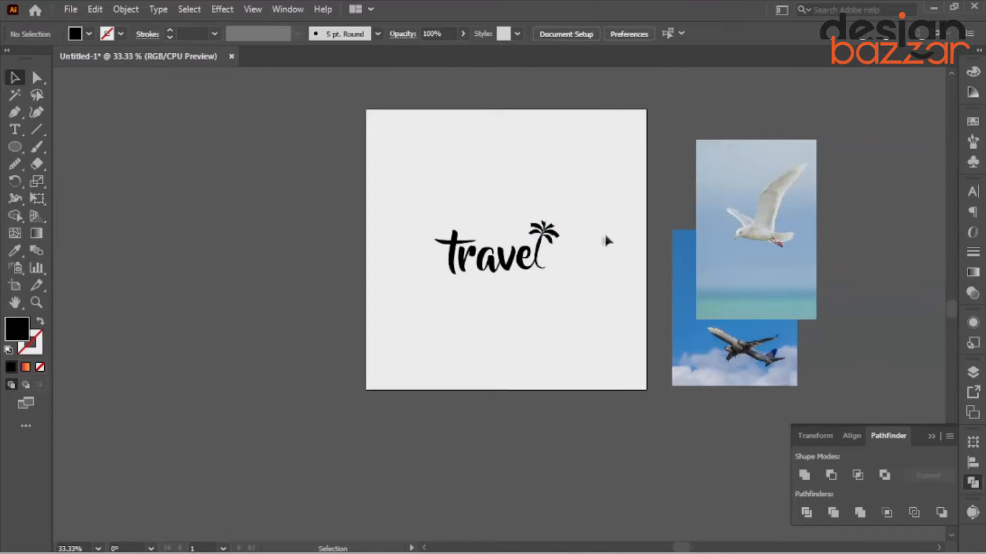
Step: Draw a circle around the palm crown as a sun, place it behind the tree and fill it light orange
scroll(534, 231, "up", 3)
mouse_move(599, 308)
left_mouse_down()
mouse_move(592, 293)
mouse_move(605, 304)
left_mouse_up()
left_click(15, 79)
left_click_drag(544, 296, 543, 284)
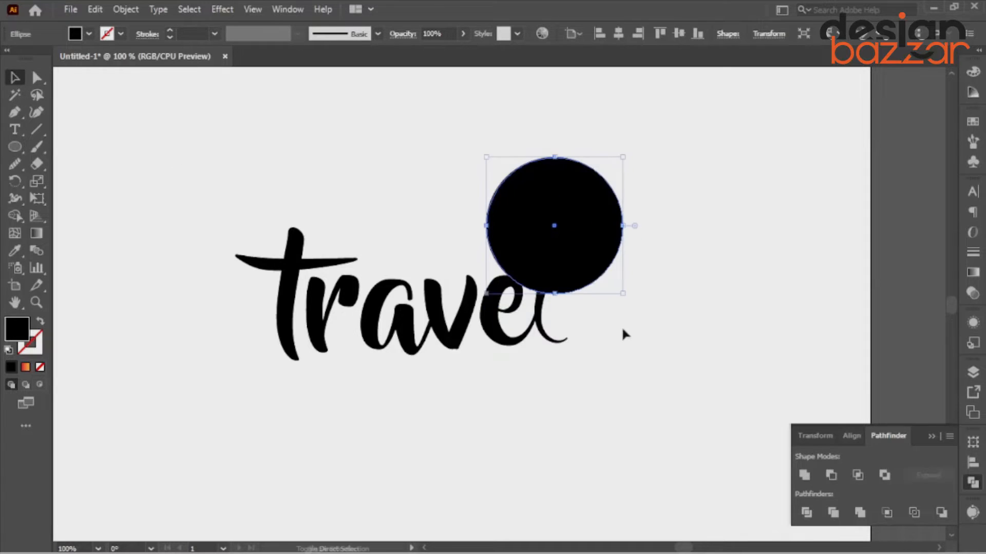
left_click(972, 121)
left_click(935, 160)
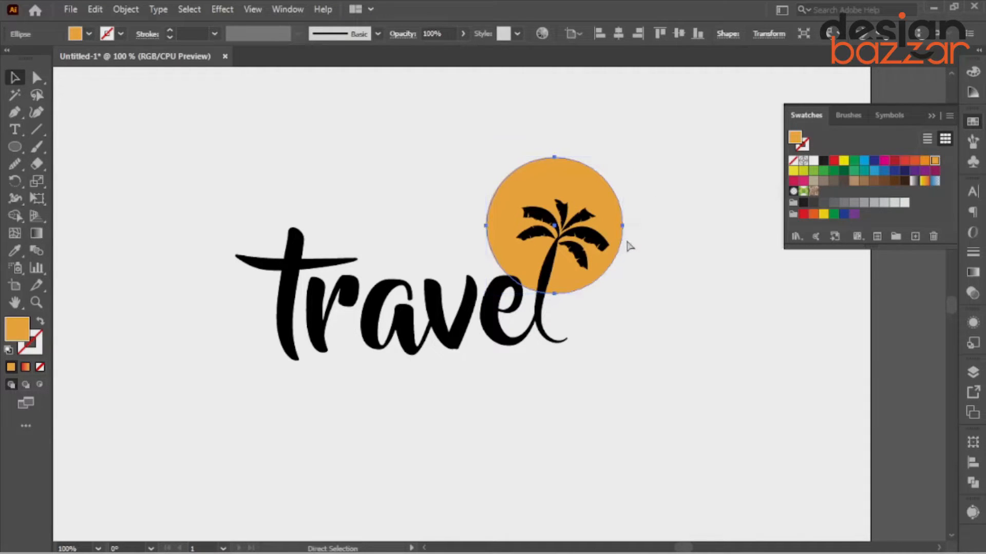
Step: Make a smaller concentric copy of the sun circle and fill it with the red-orange swatch
left_click_drag(623, 294, 614, 284)
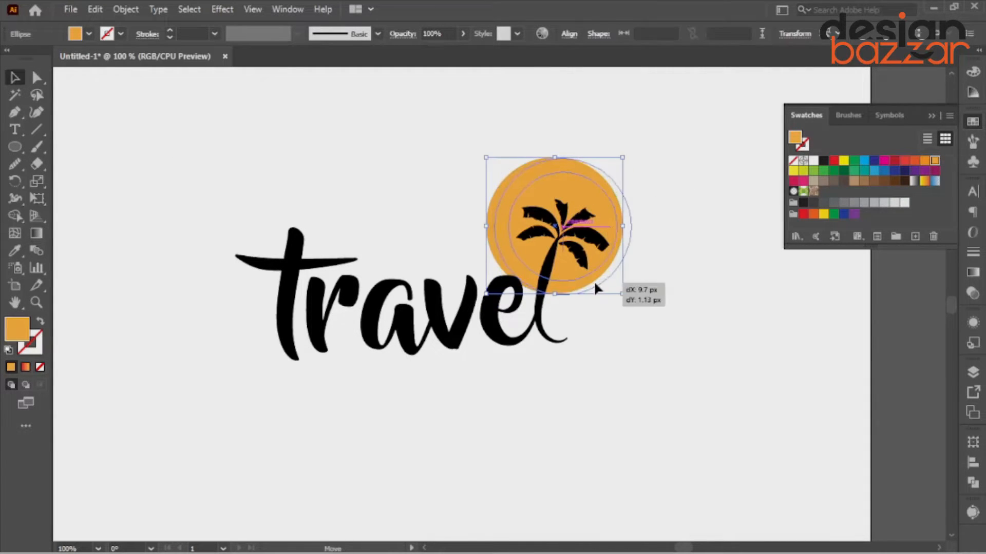
left_click(914, 162)
left_click(679, 178)
scroll(679, 178, "down", 2)
left_click_drag(679, 178, 600, 224)
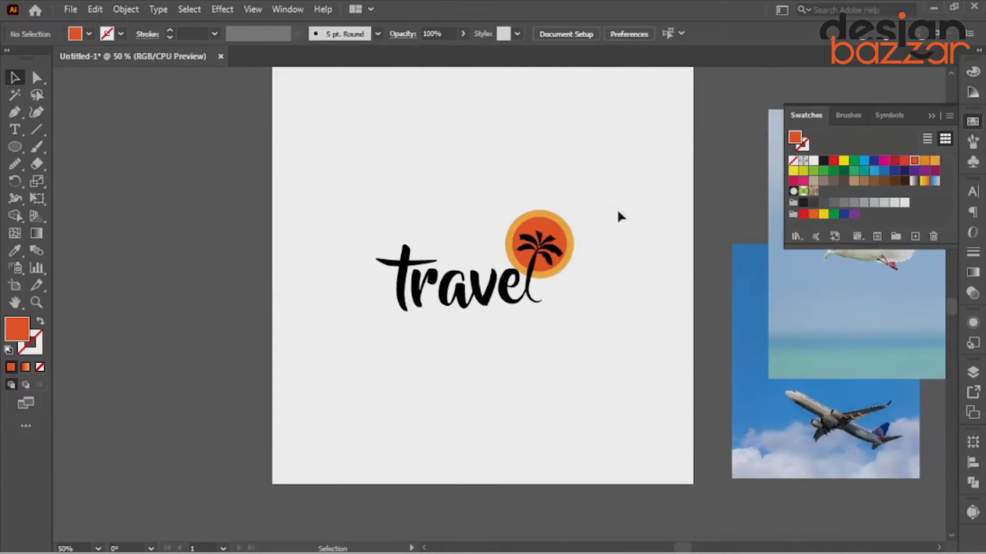
Step: Recolour the inner sun circle with the red swatch
scroll(568, 232, "up", 3)
left_click(904, 160)
left_click(656, 211)
scroll(656, 211, "down", 3)
scroll(612, 213, "up", 3)
scroll(572, 203, "down", 3)
left_click_drag(666, 213, 543, 237)
Step: Delete the inner sun circle
scroll(529, 242, "up", 3)
left_click(528, 245)
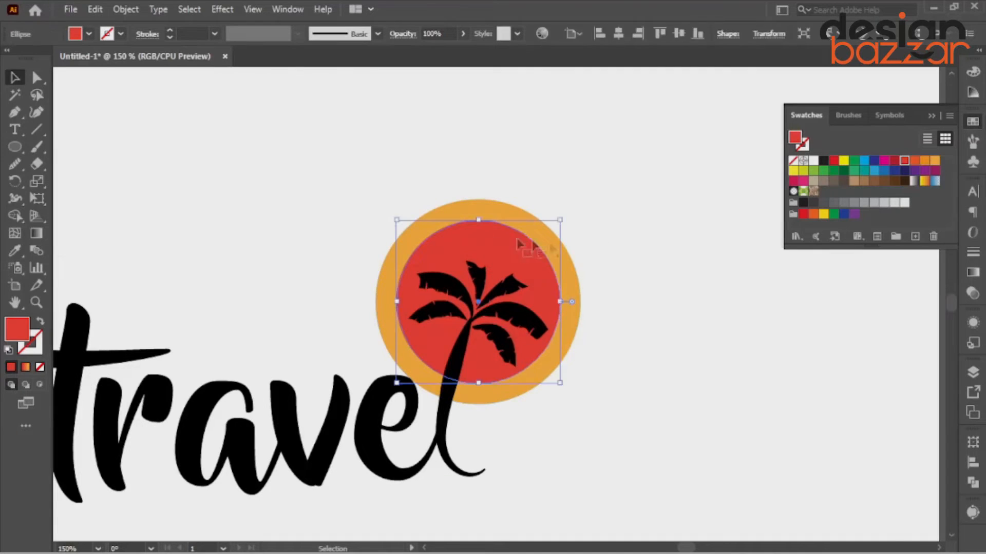
key("Delete")
Step: Fill the sun with a linear red-to-orange gradient running downward at about -106°
left_click(535, 291)
left_click(972, 272)
left_click(807, 210)
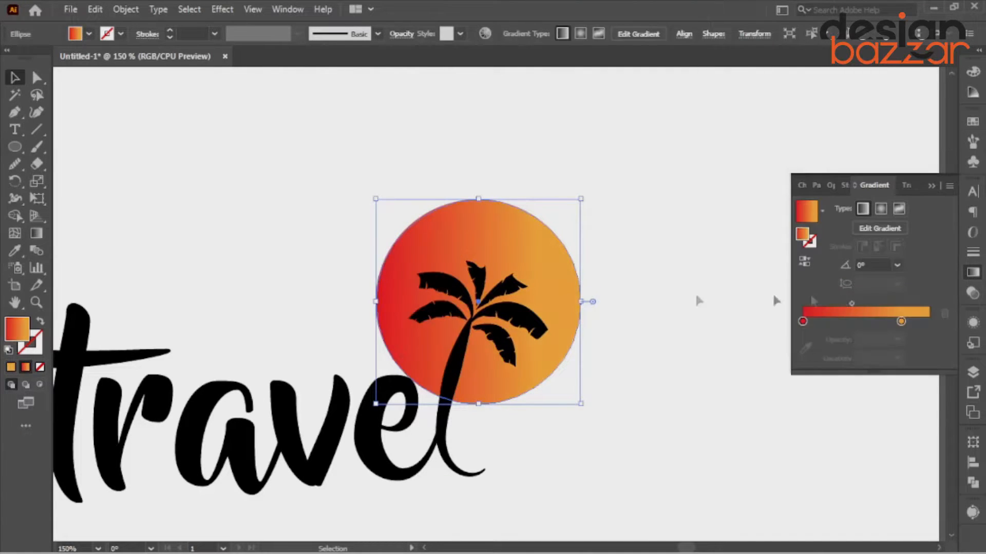
key("g")
left_click_drag(452, 381, 452, 390)
left_click(624, 356, "ctrl")
Step: Try the triangular width profile and the reversed tapered profile on the l-shaped palm trunk
scroll(635, 333, "down", 4)
left_click_drag(639, 332, 445, 305)
left_click(14, 78)
scroll(446, 307, "up", 5)
left_click(452, 324)
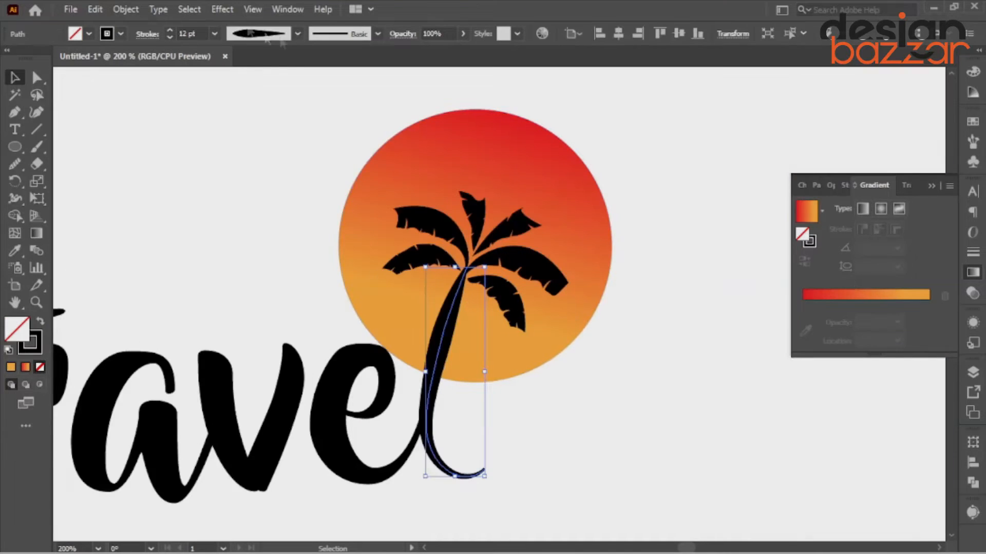
left_click(297, 33)
left_click(236, 152)
left_click(298, 33)
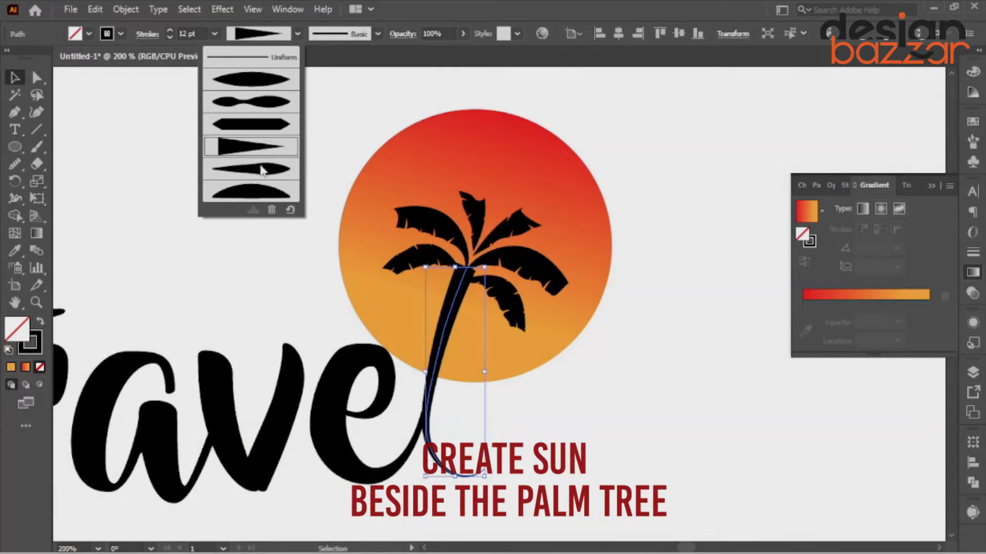
left_click(261, 167)
left_click(239, 156)
Step: Scale the gradient sun circle down slightly and proportionally around its centre
scroll(239, 156, "down", 2)
scroll(485, 159, "down", 2)
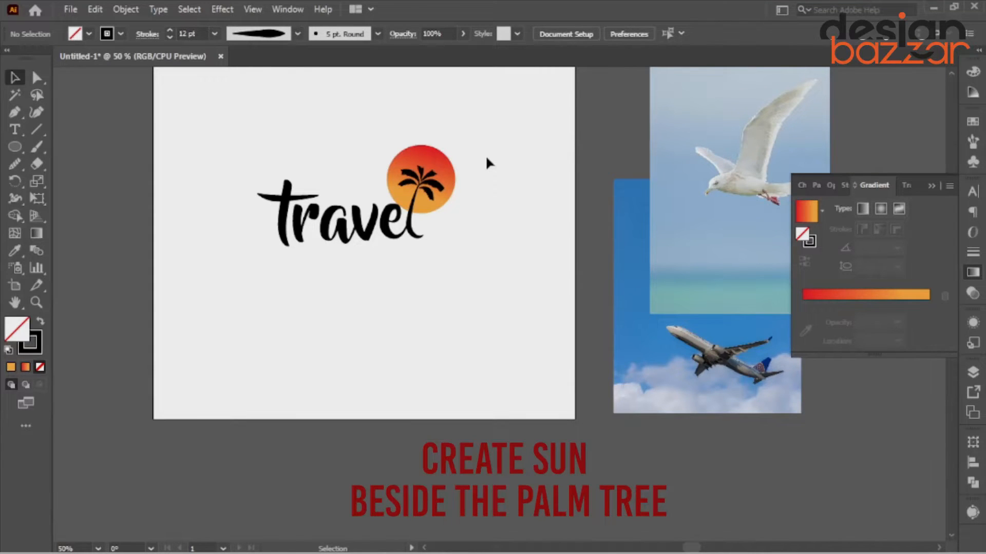
scroll(429, 158, "up", 3)
scroll(547, 197, "down", 2)
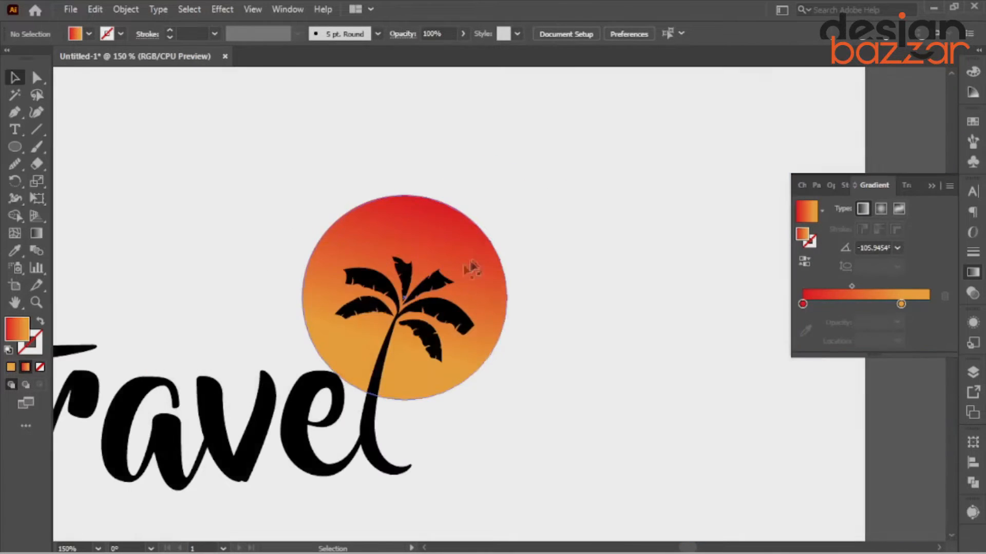
left_click(469, 266)
left_click_drag(508, 398, 501, 392)
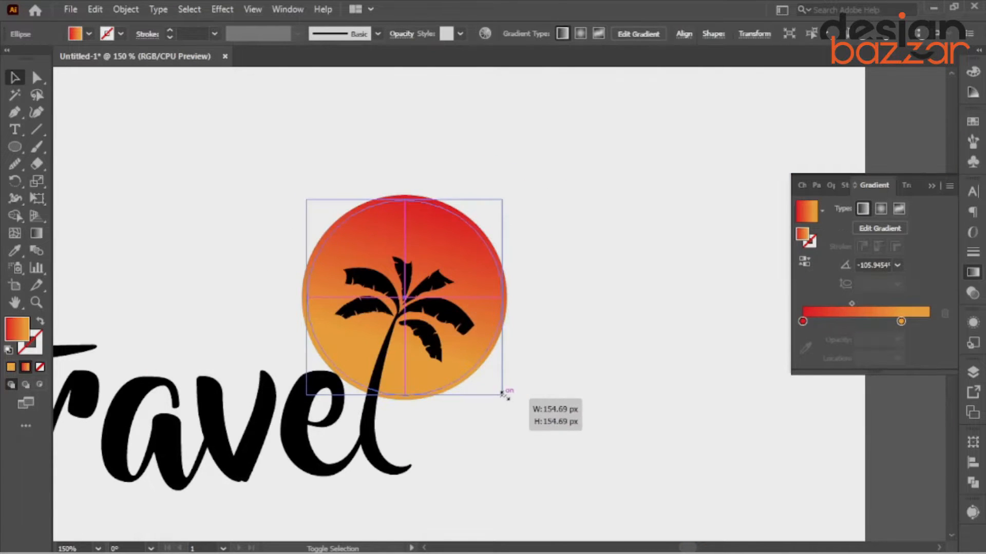
left_click(506, 359)
scroll(591, 271, "down", 2)
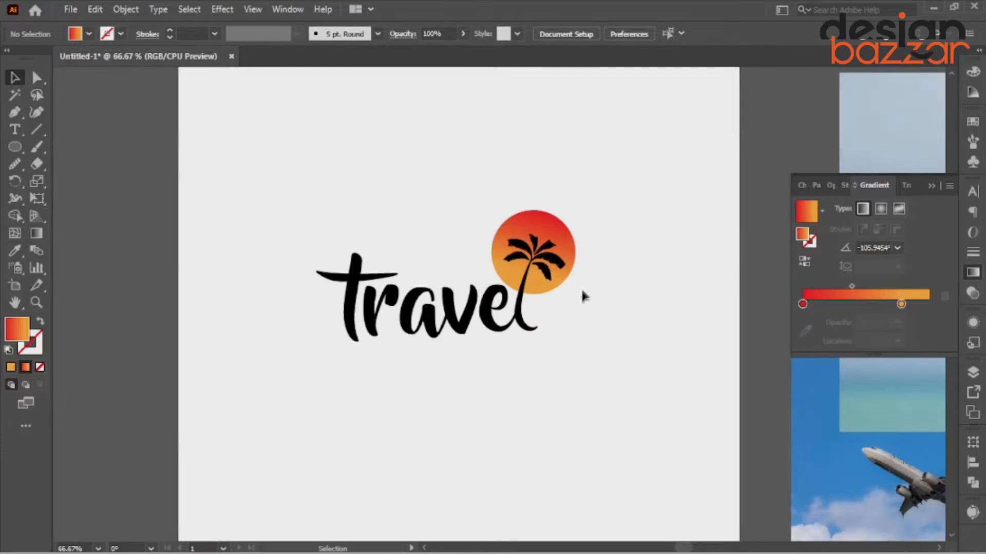
Step: Draw a closed drink shape with a wavy upper edge inside the letter v using the Pen tool
left_click(15, 113)
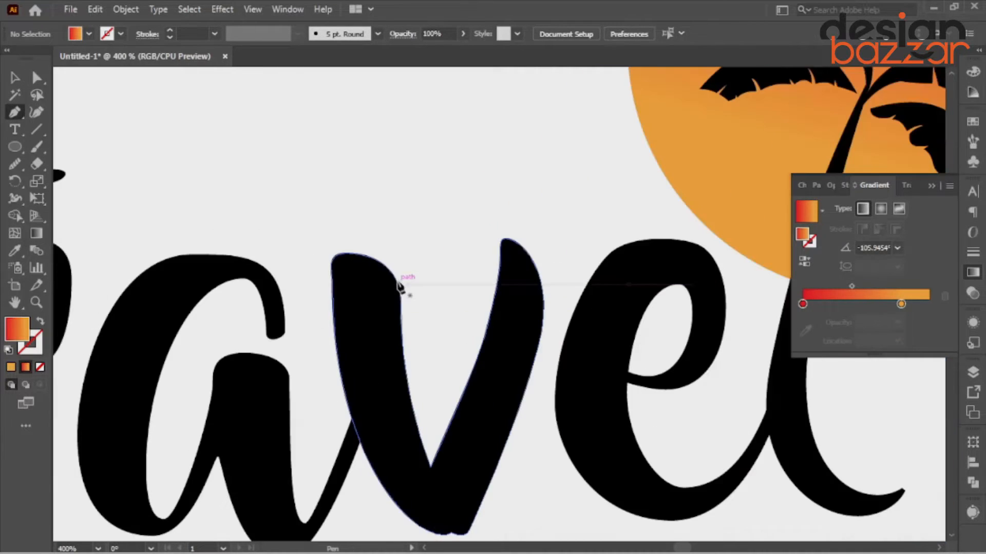
left_click_drag(398, 282, 457, 268)
left_click(510, 279)
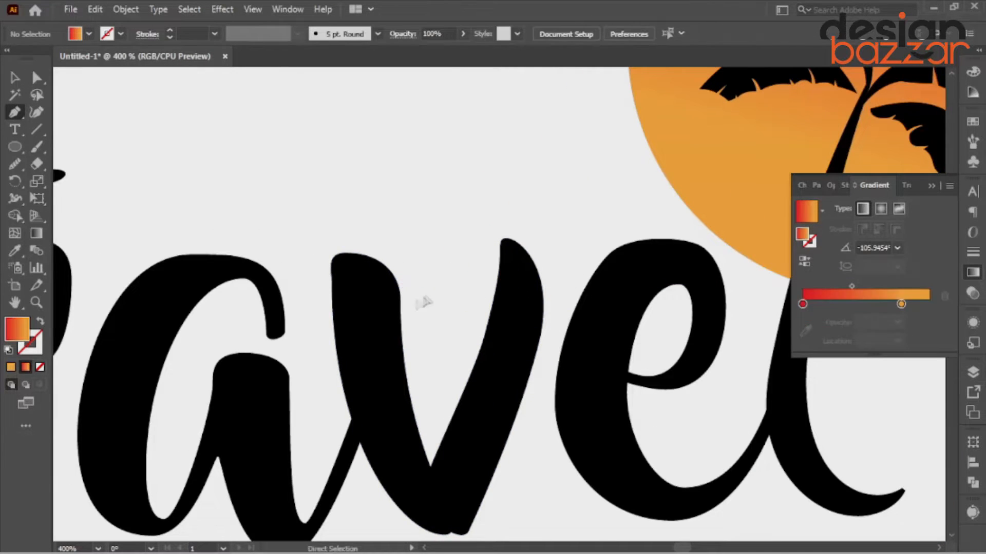
left_click(395, 300)
mouse_move(442, 301)
left_mouse_down()
mouse_move(446, 283)
mouse_move(462, 276)
left_mouse_up()
left_click(516, 296)
left_click(455, 489)
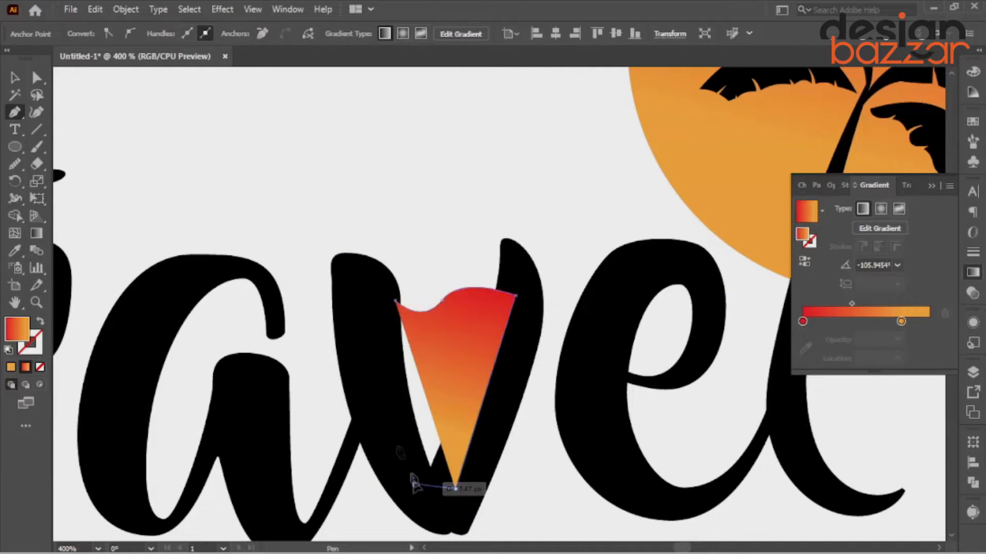
left_click(414, 482)
left_click(370, 344)
left_click(395, 300)
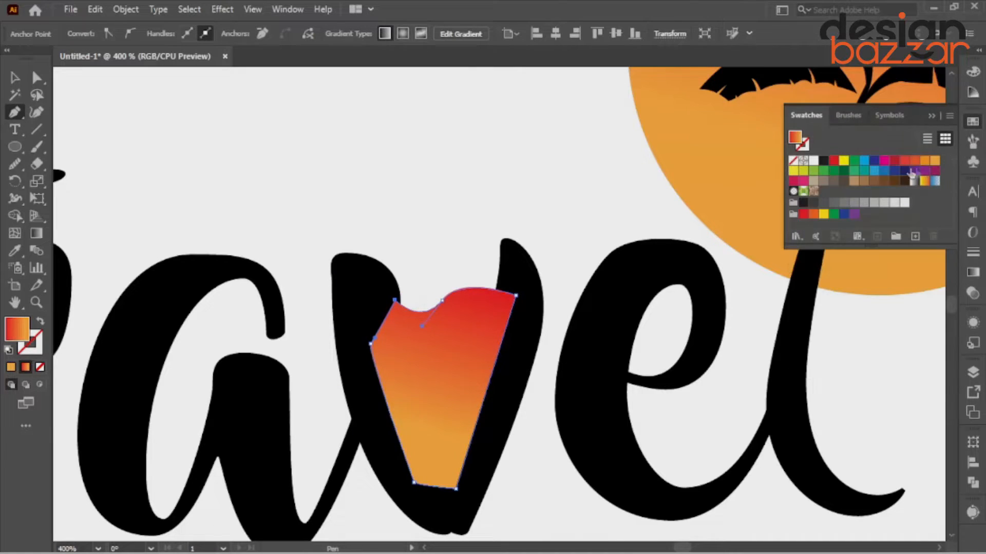
Step: Fill the drink shape yellow and place it behind the letter v
left_click(841, 217)
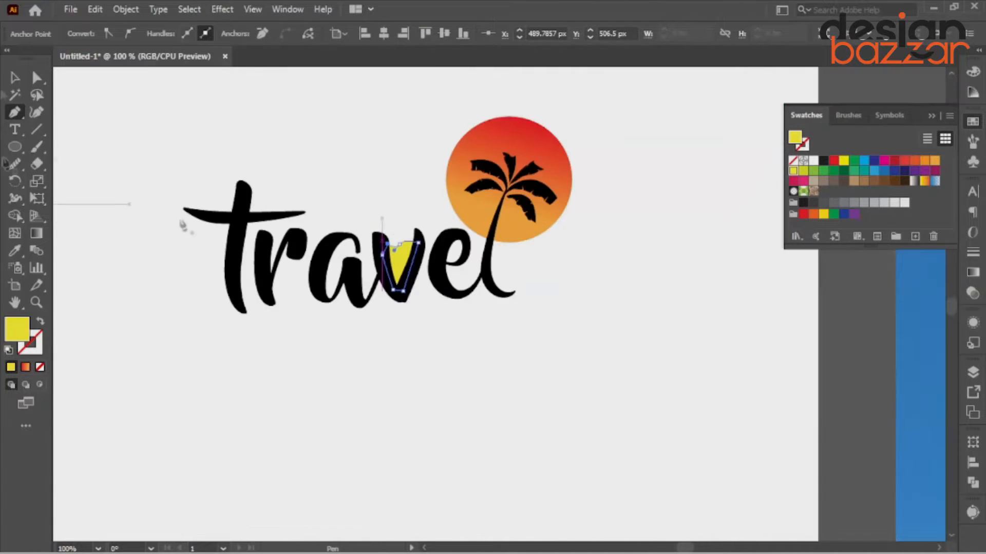
left_click(15, 78)
left_click(128, 178)
Step: Draw small bubble circles inside the yellow drink with the Ellipse tool
left_click(15, 147)
scroll(391, 268, "up", 7)
left_click_drag(402, 133, 456, 187)
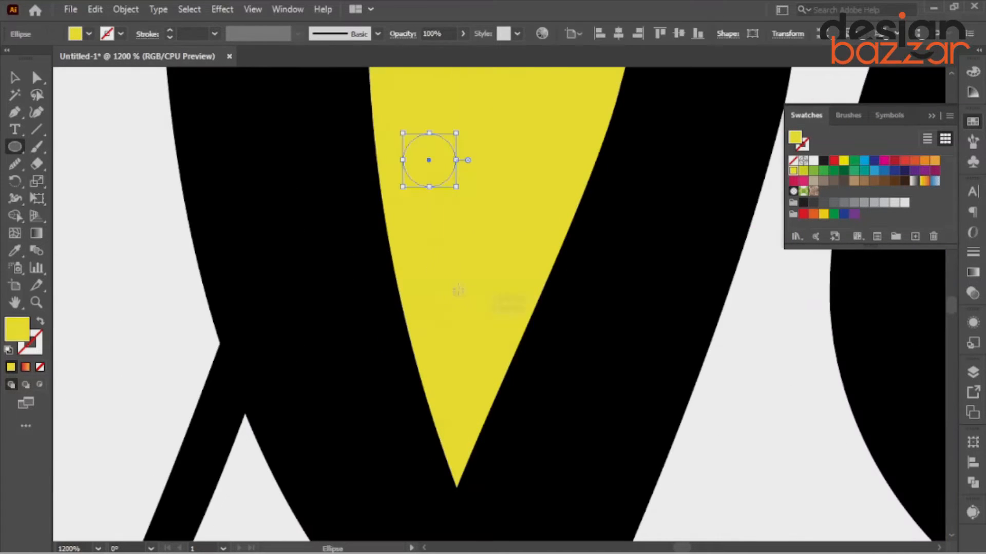
scroll(497, 172, "down", 5)
Step: Select all the bubbles in the drink, fill them white and lower their opacity
left_click(16, 78)
left_click_drag(513, 219, 513, 220)
left_click(496, 200, "shift")
left_click(529, 122, "shift")
left_click(813, 161)
left_click(973, 293)
left_click(937, 208)
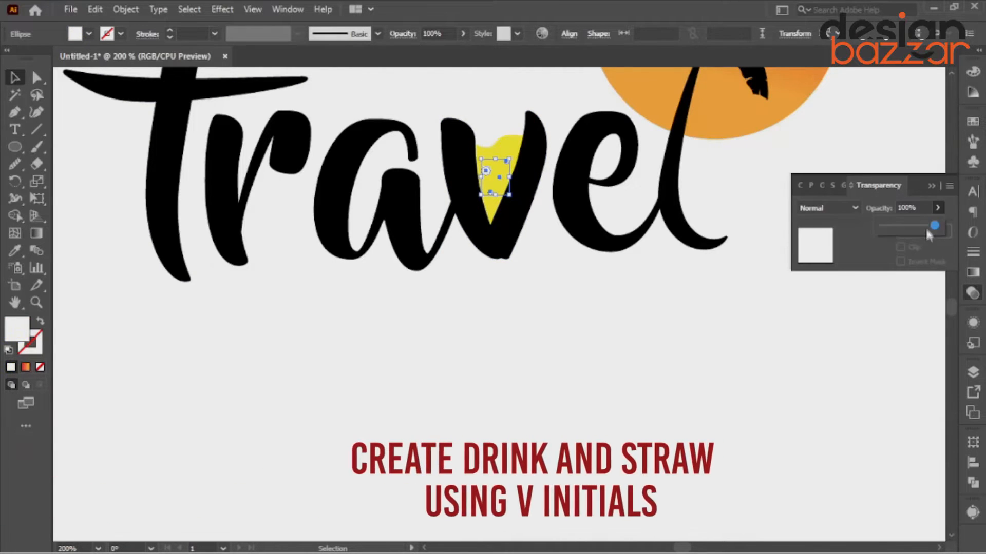
left_click(938, 207)
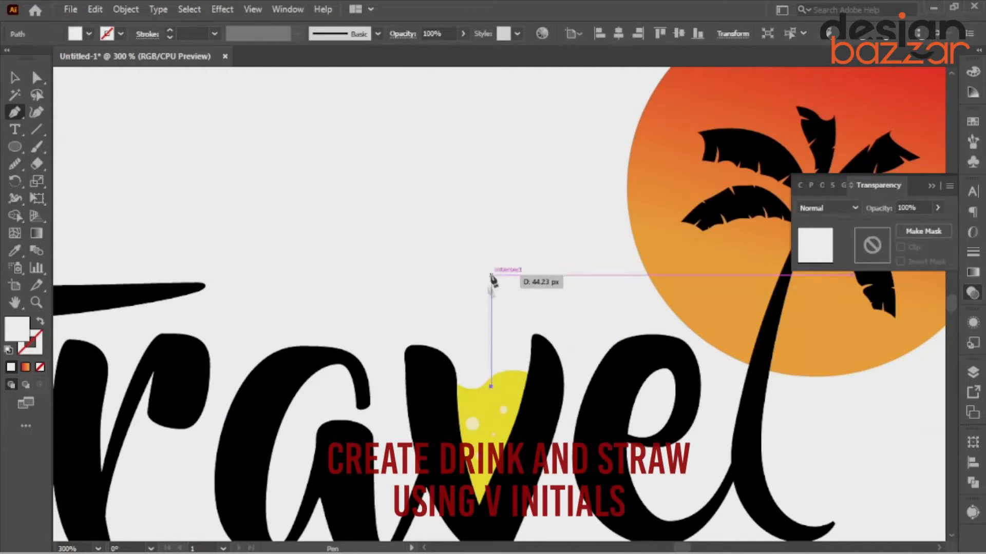
Step: Draw a straw path rising straight from the drink and bending left above the letter v, with a black stroke and no fill
left_click(491, 282)
left_click(404, 282)
left_click(17, 78)
left_click(355, 390)
key("shift+x")
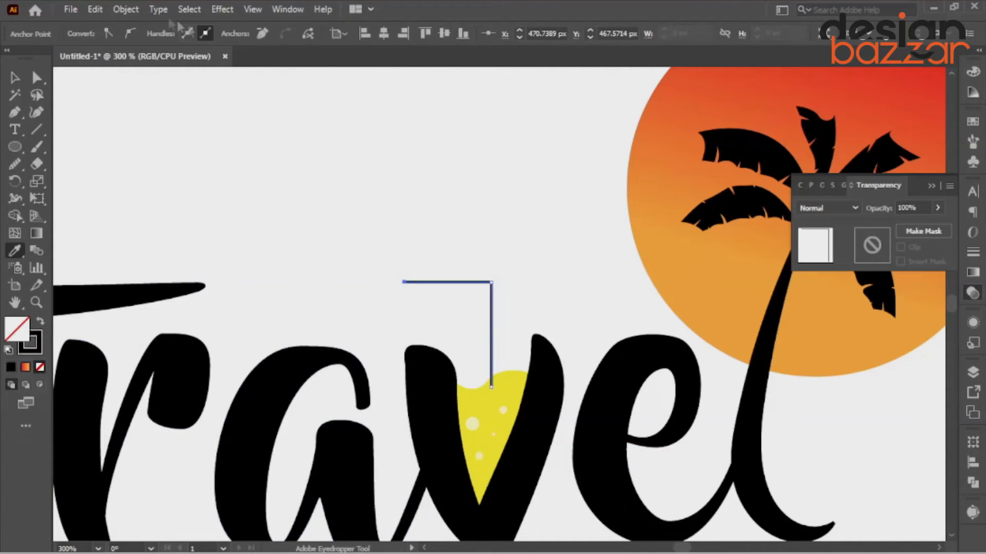
Step: Set the straw path's stroke weight to 4 pt
key("ctrl+z")
left_click(409, 270, "ctrl")
left_click(449, 283, "ctrl")
scroll(203, 33, "up", 3)
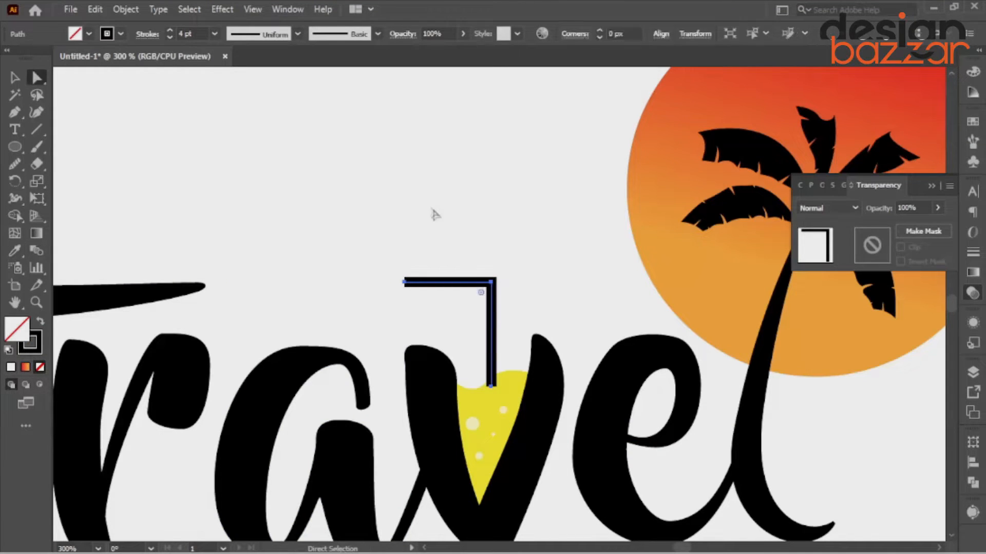
Step: Round the straw's bend and shorten its horizontal end above the letter v
left_click_drag(507, 265, 477, 301)
left_click(438, 300)
left_click_drag(404, 282, 433, 283)
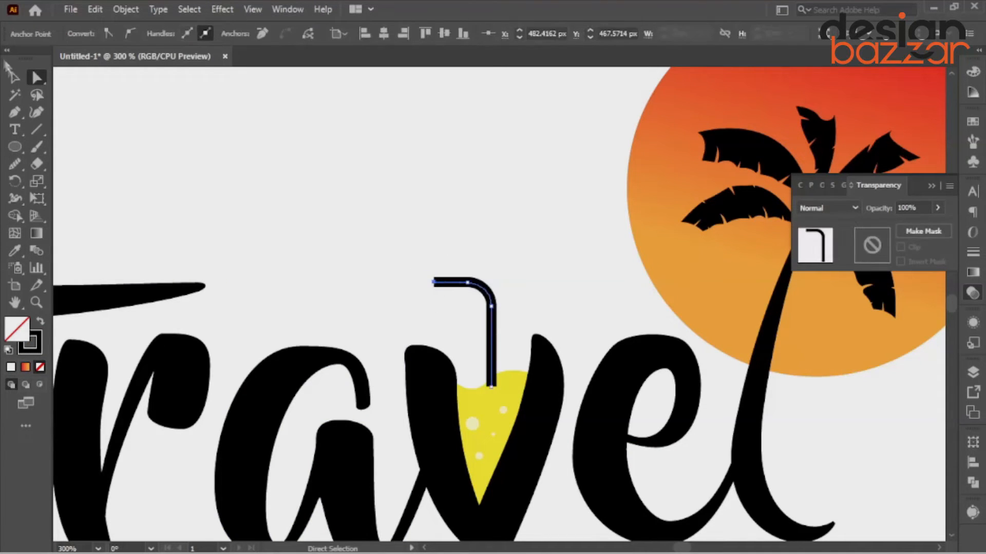
Step: Expand the straw's stroke into a filled black shape
left_click(15, 77)
left_click(449, 246)
scroll(449, 246, "down", 3)
left_click(456, 260)
left_click(424, 216)
left_click(463, 265)
left_click(128, 9)
left_click(187, 187)
left_click(458, 361)
left_click(568, 399)
Step: Check how the drink and straw look within the whole travel logo
key("a")
scroll(332, 324, "down", 3)
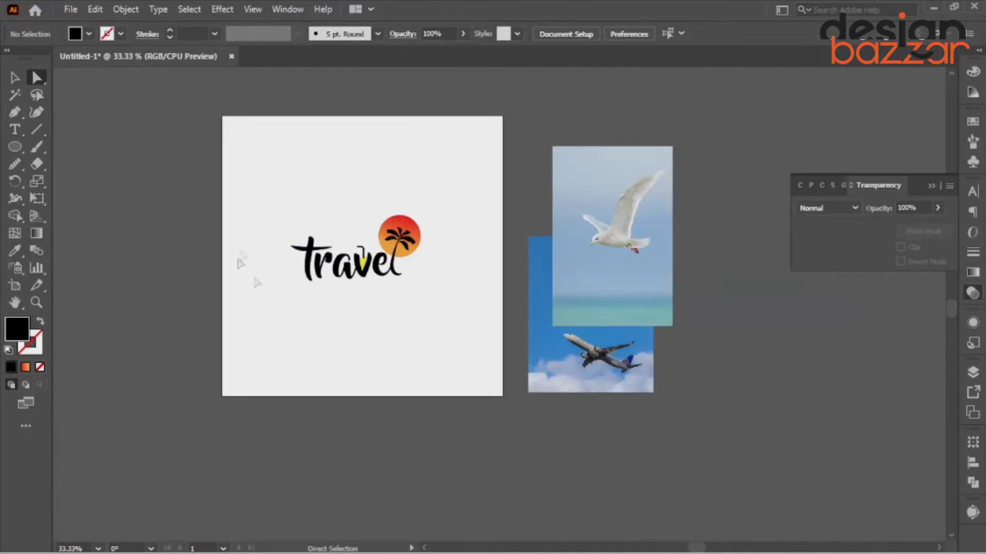
scroll(370, 261, "up", 4)
left_click(342, 213)
left_click(380, 188)
scroll(323, 137, "down", 2)
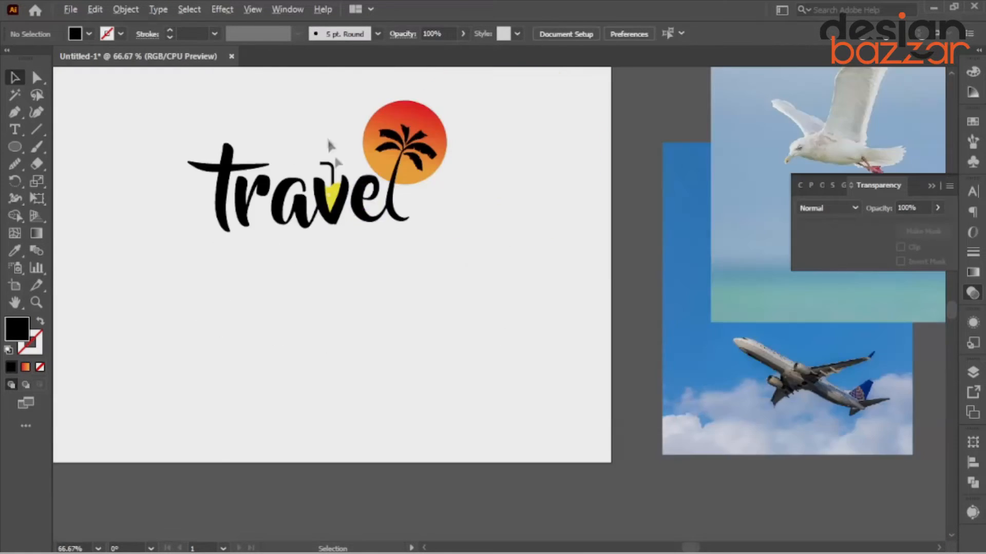
left_click_drag(348, 268, 462, 309)
scroll(462, 310, "down", 1)
scroll(397, 346, "up", 1)
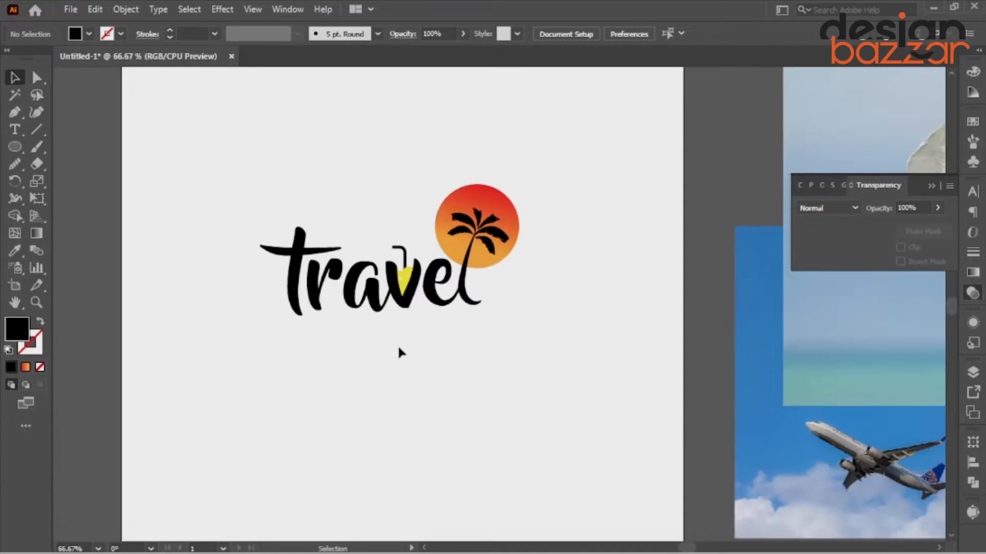
Step: Try to draw a curve with the Pen tool along the t's crossbar, looping back and rising above the word
left_click(15, 112)
scroll(336, 284, "up", 1)
left_click(380, 253)
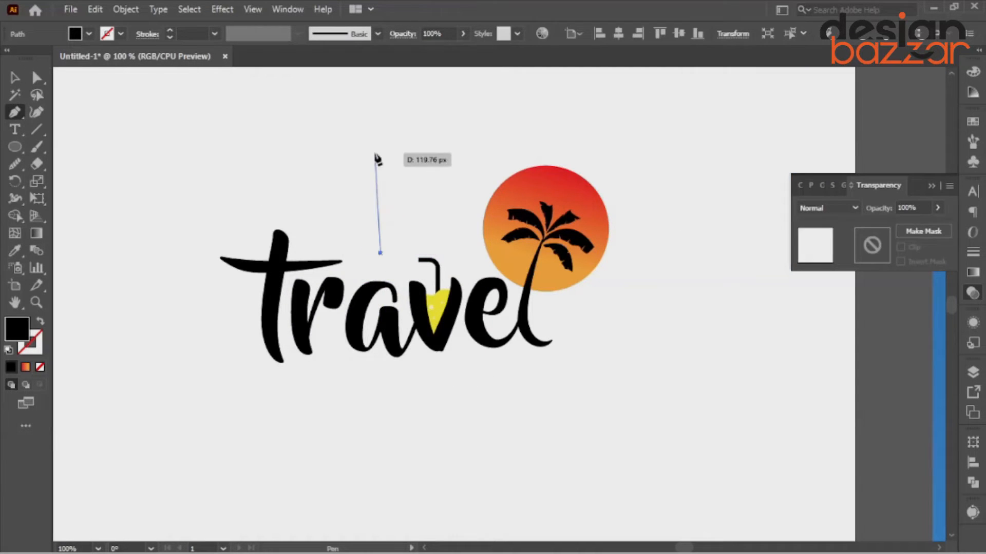
scroll(567, 238, "up", 3)
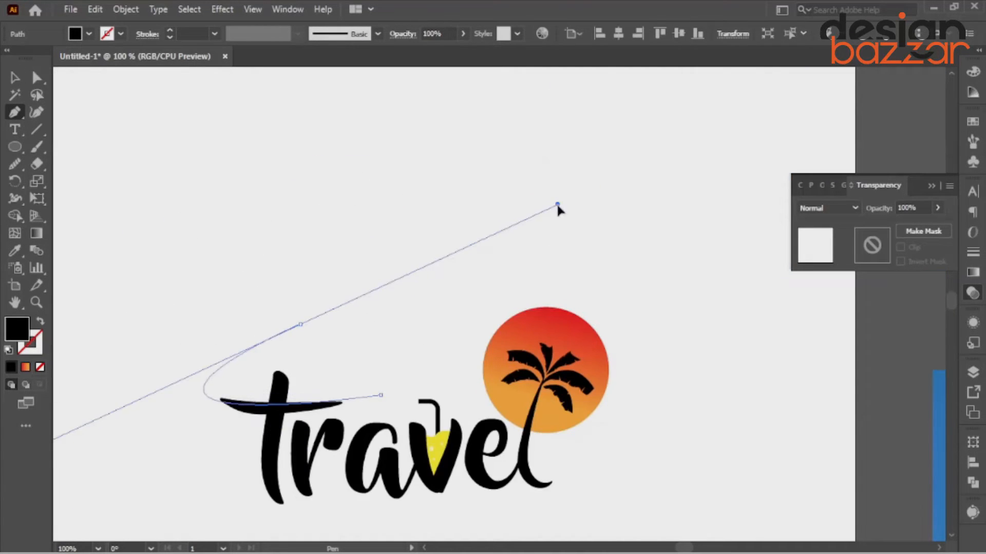
left_click_drag(558, 205, 557, 205)
left_click(15, 78)
left_click(379, 403)
left_click_drag(384, 396, 354, 398)
left_click_drag(290, 323, 387, 330)
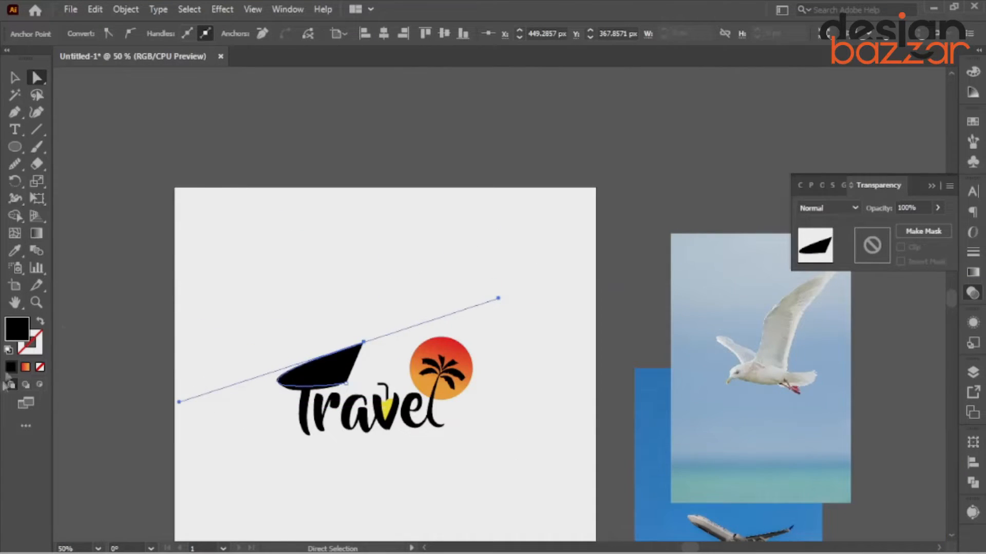
Step: Give the looping curve no fill and a 13 pt black stroke with a tapered width profile
left_click(40, 321)
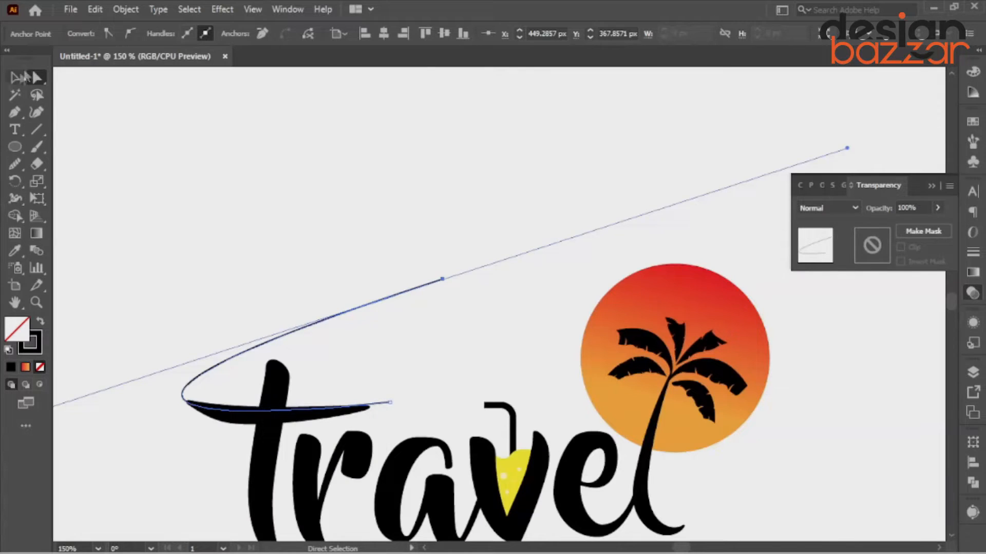
key("v")
left_click(396, 330)
left_click(280, 302)
scroll(196, 31, "up", 12)
left_click(298, 34)
left_click(255, 169)
left_click(328, 231)
left_click(377, 304)
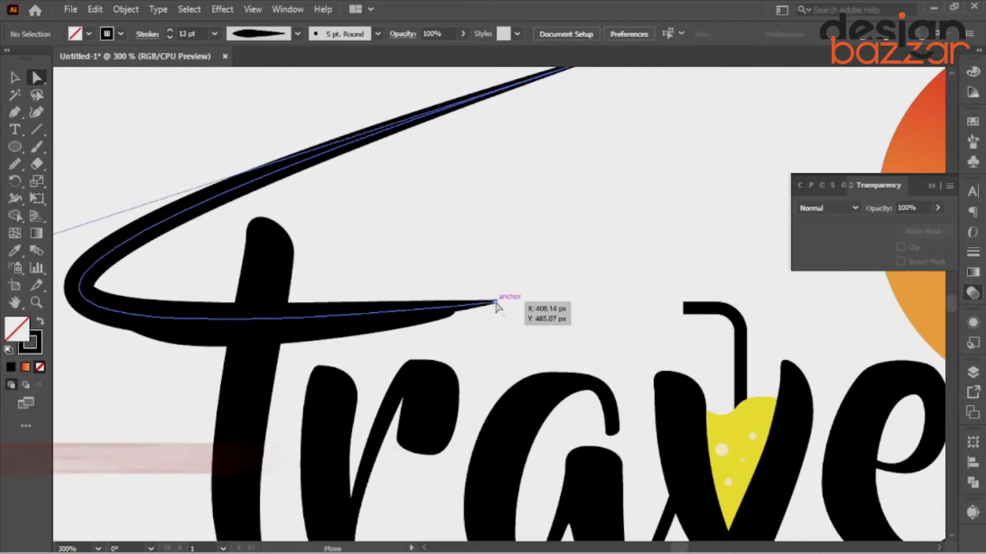
Step: Reshape the looping curve by moving its end anchors and direction handle
left_click_drag(495, 303, 436, 314)
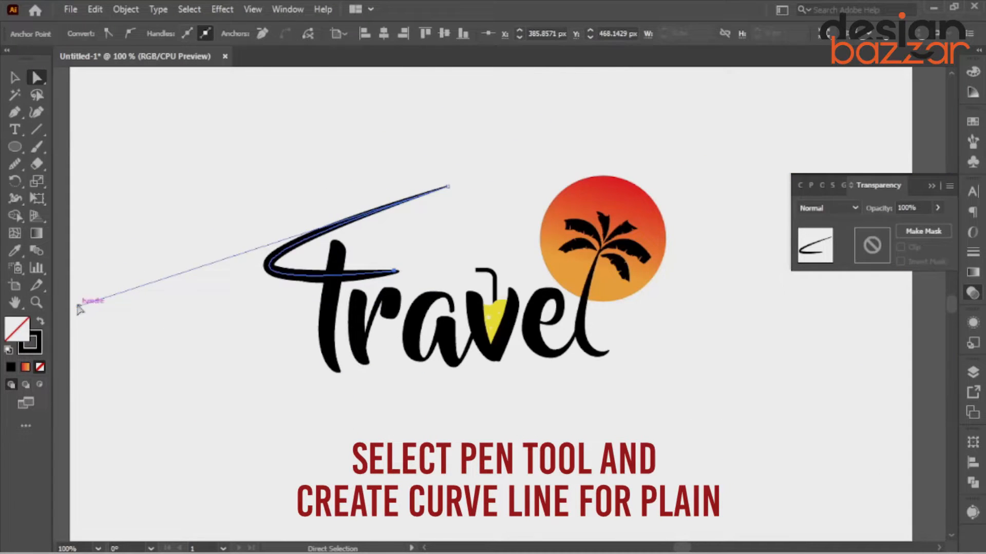
left_click_drag(79, 309, 85, 314)
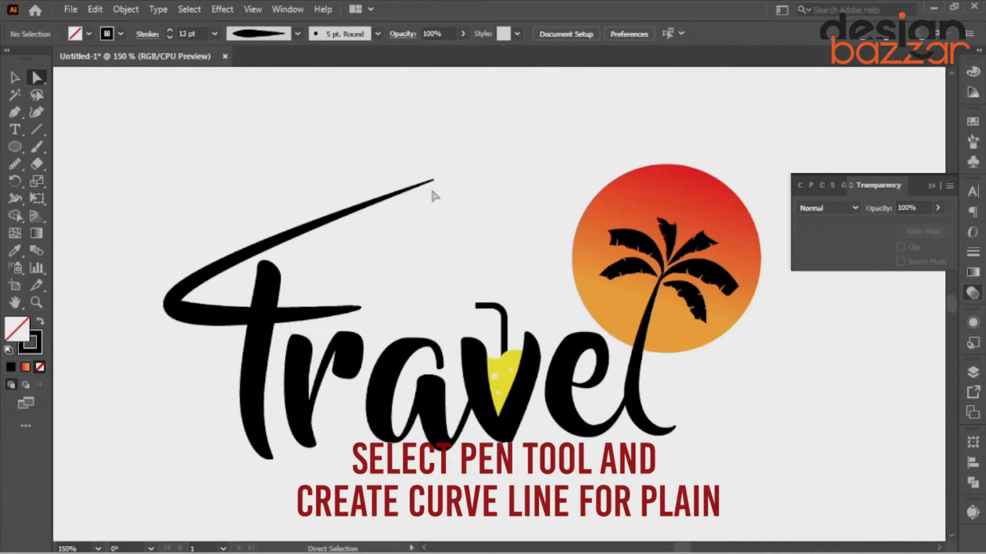
left_click_drag(409, 179, 372, 168)
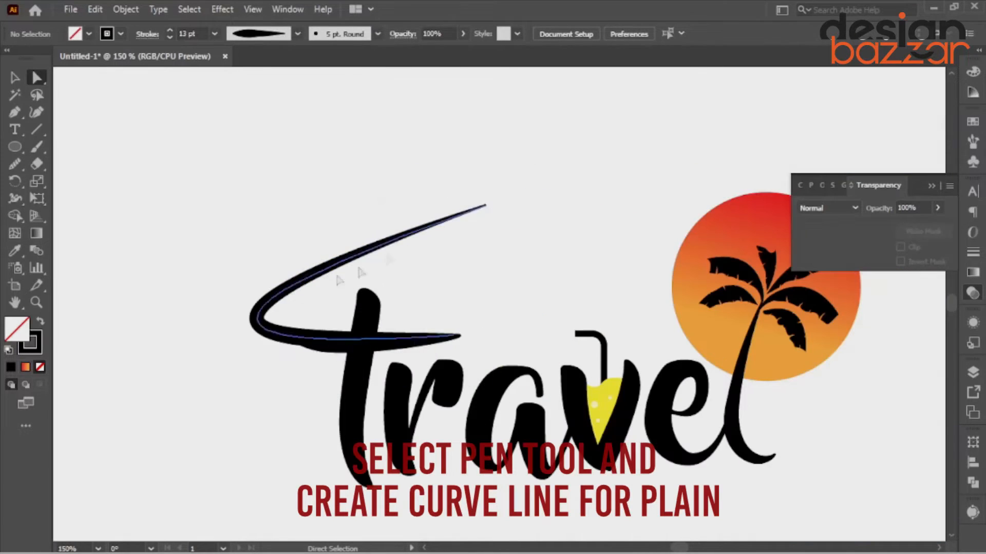
left_click_drag(479, 205, 490, 210)
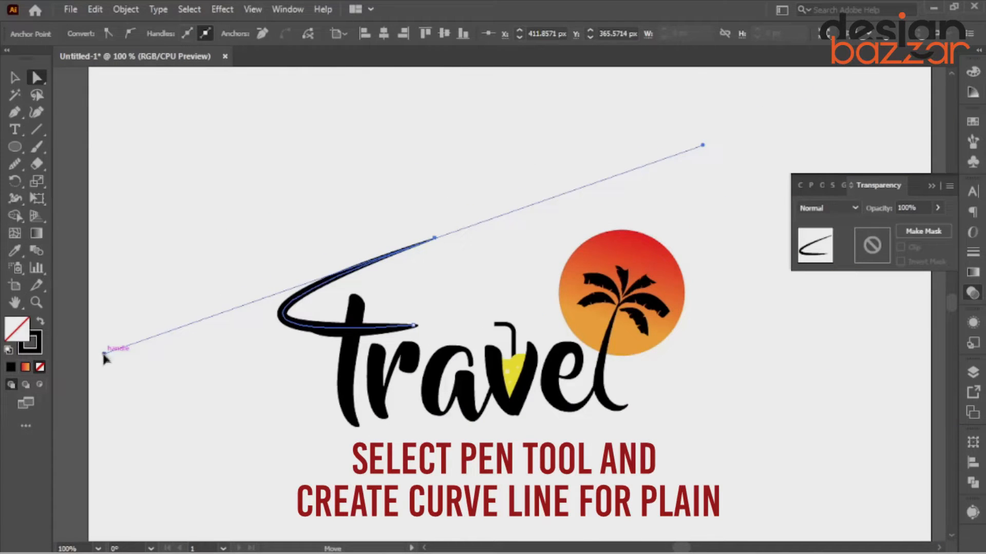
left_click_drag(104, 358, 115, 359)
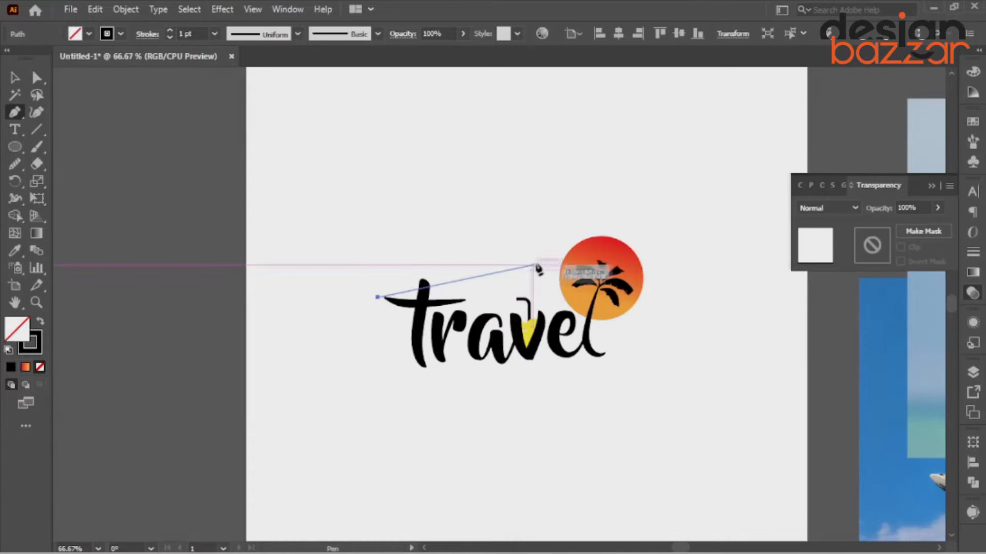
Step: Draw a swoosh from the t's crossbar tip rising toward the v, with a tapered 19 pt black stroke
left_click_drag(516, 278, 575, 251)
key("v")
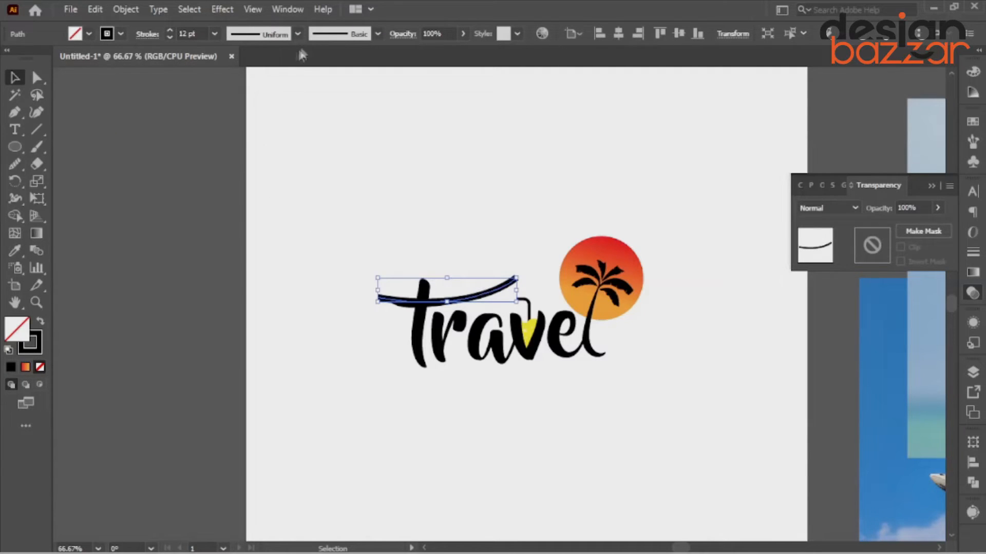
left_click(298, 34)
left_click(257, 80)
left_click(148, 34)
left_click(125, 257)
left_click(410, 243)
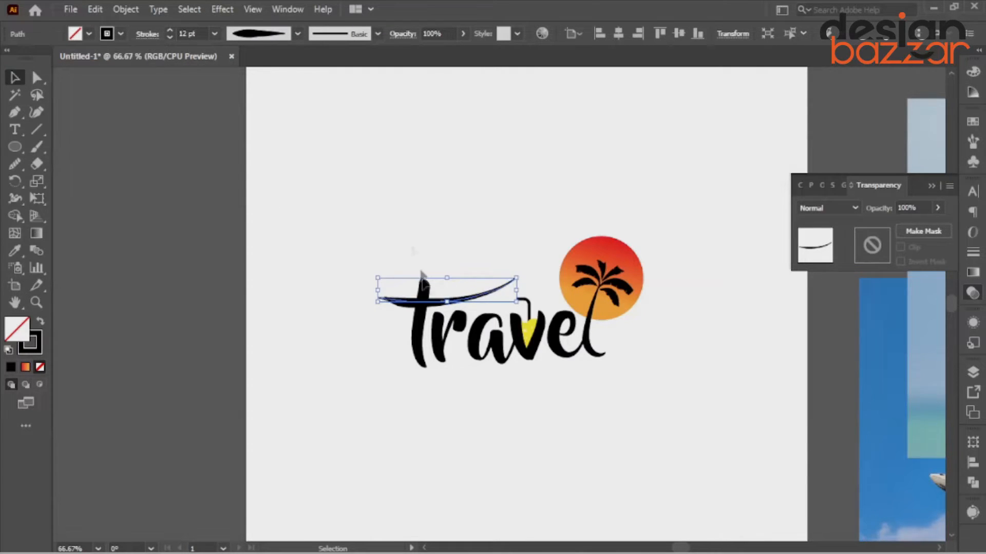
scroll(439, 296, "up", 2)
left_click_drag(618, 250, 616, 242)
key("ctrl+z")
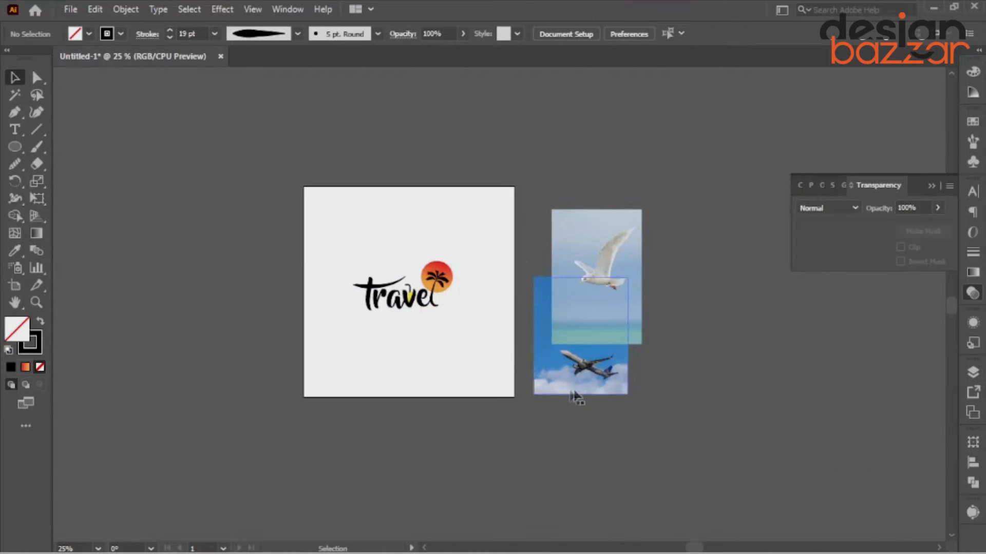
Step: Move the airplane photo to the artboard's left edge and trace the airplane's outline with the Pen tool
left_click_drag(573, 396, 297, 270)
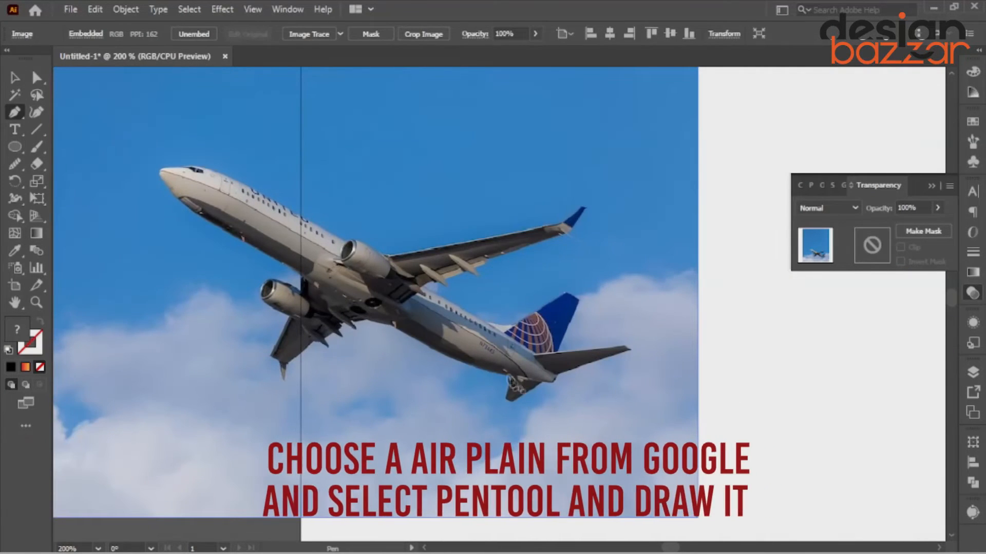
key("p")
left_click(512, 378)
left_click(393, 324)
left_click(366, 319)
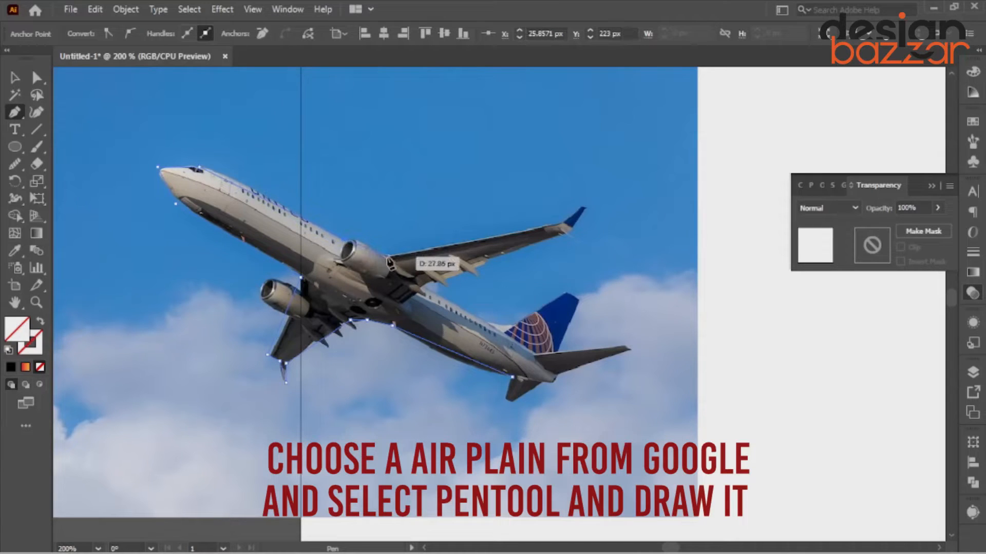
left_click(581, 204)
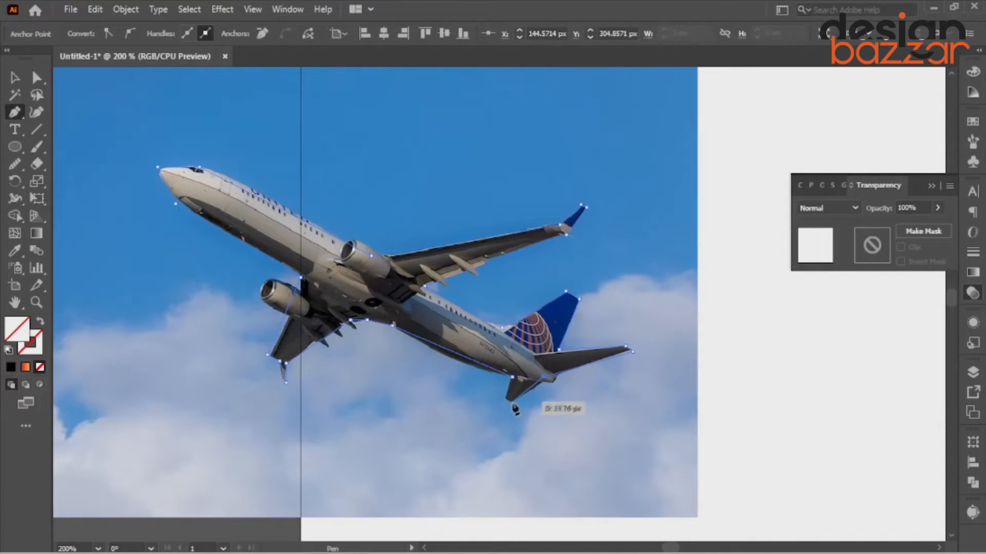
scroll(410, 359, "down", 4)
Step: Separate the photo from the traced airplane and give the airplane a solid black fill without stroke
left_click(15, 77)
left_click_drag(410, 267, 129, 275)
left_click_drag(449, 369, 360, 334)
left_click(16, 252)
left_click(541, 434)
left_click(41, 322)
Step: Move the black airplane above the word and scale it down to a small icon
left_click(15, 78)
left_click(642, 274)
left_click_drag(399, 335, 554, 362)
left_click_drag(623, 397, 582, 379)
scroll(582, 382, "up", 2)
Step: Reflect the airplane so its nose points up and to the right
right_click(609, 357)
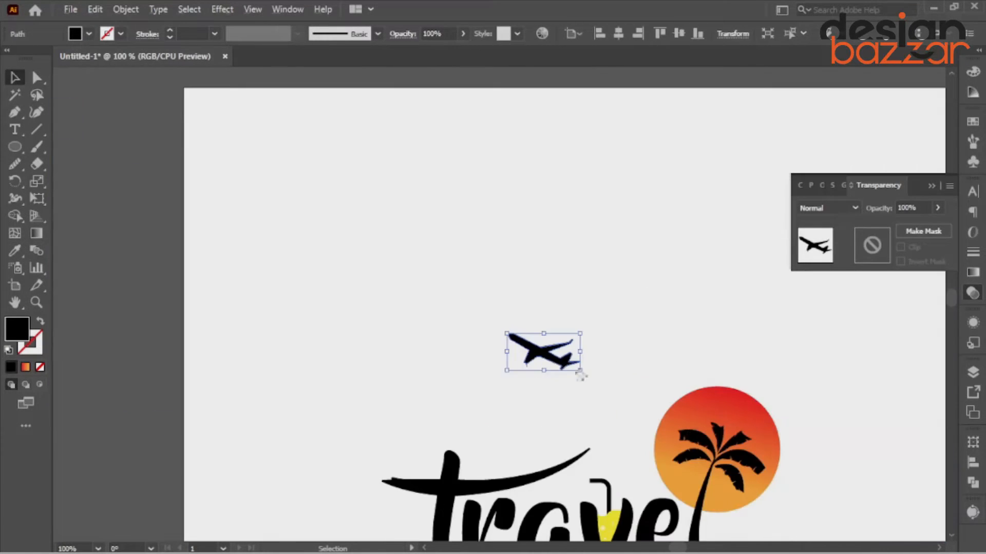
mouse_move(688, 263)
left_click(768, 310)
key("Return")
left_click_drag(578, 304, 578, 303)
Step: Position the mirrored airplane at the upper end of the swoosh, beside the sun
left_click_drag(559, 339, 629, 404)
left_click(715, 358)
scroll(715, 358, "down", 2)
scroll(664, 390, "up", 3)
scroll(666, 392, "up", 1)
left_click_drag(656, 369, 655, 382)
left_click(698, 349)
scroll(697, 342, "down", 4)
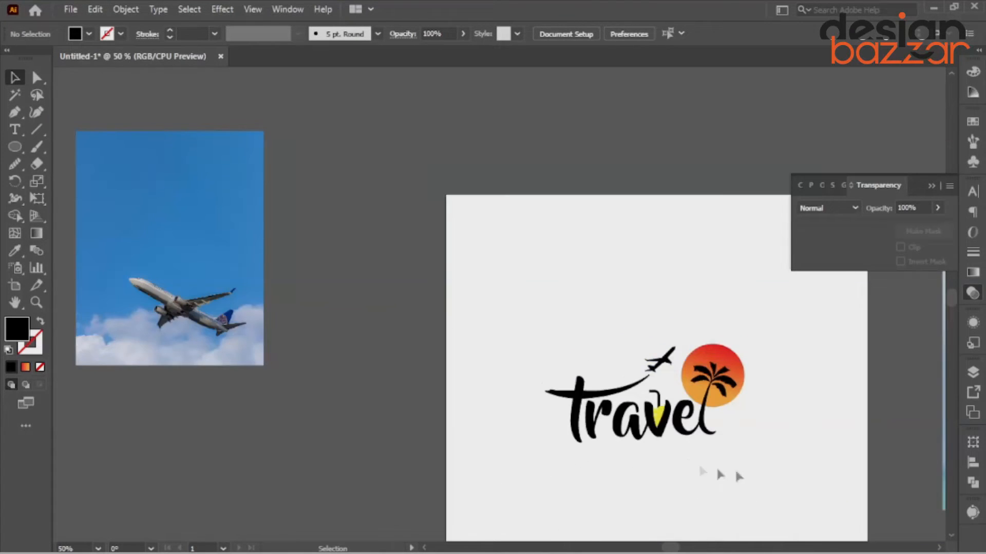
Step: Rotate the airplane slightly clockwise and move it clear of the swoosh's tip
left_click_drag(698, 463, 506, 399)
scroll(534, 311, "up", 2)
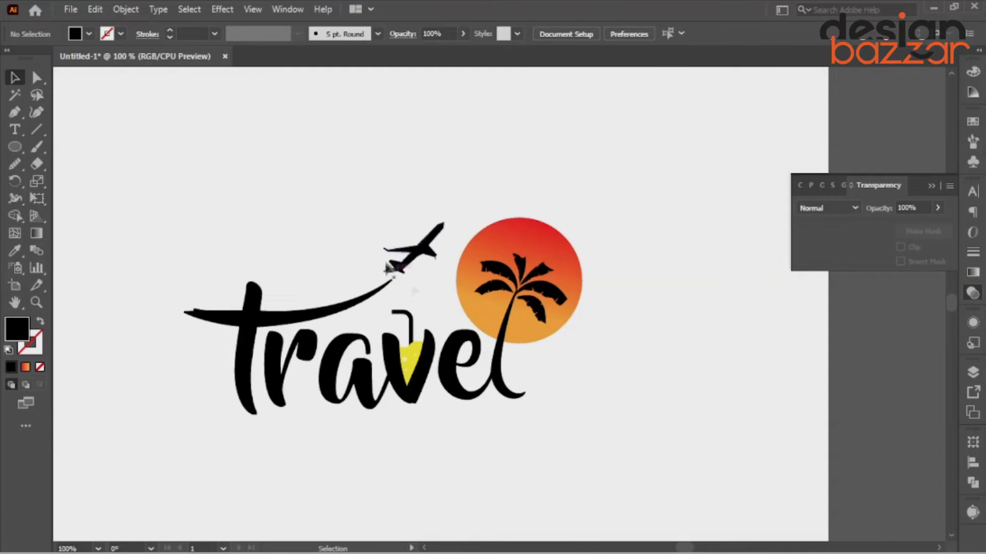
scroll(389, 266, "up", 2)
left_click(398, 257)
left_click_drag(456, 205, 476, 211)
left_click_drag(418, 258, 444, 240)
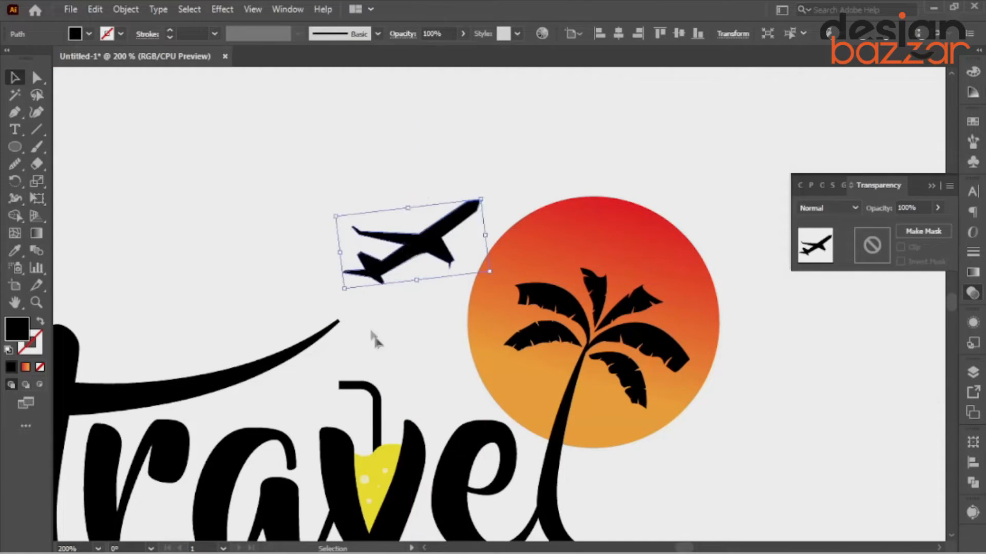
left_click(373, 338)
Step: Draw a four-sided black patch with the Pen tool over the t's stem where the crossbar passes
scroll(390, 313, "down", 2)
scroll(193, 349, "up", 2)
key("p")
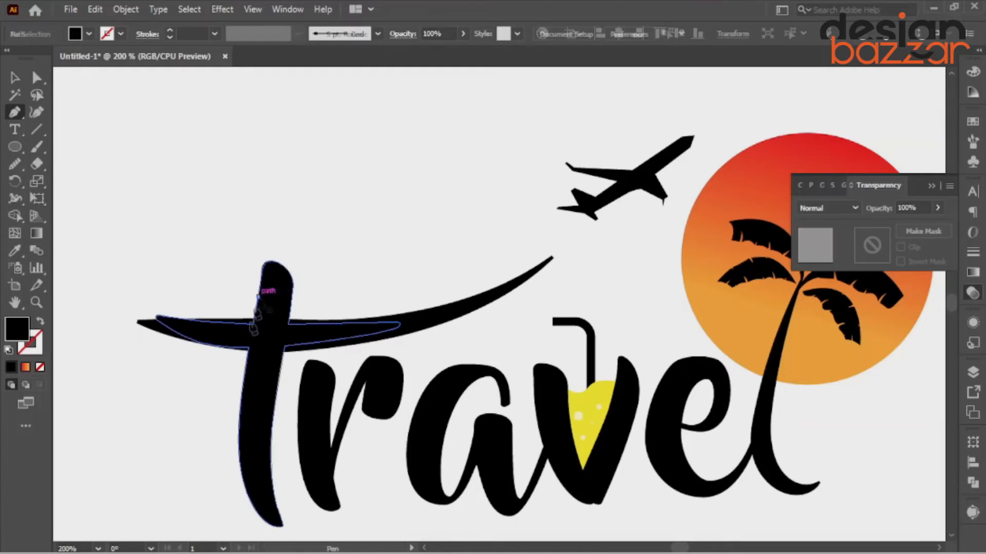
left_click(246, 366)
left_click(280, 376)
left_click(291, 307)
left_click(267, 296)
left_click(246, 366)
left_click(15, 77)
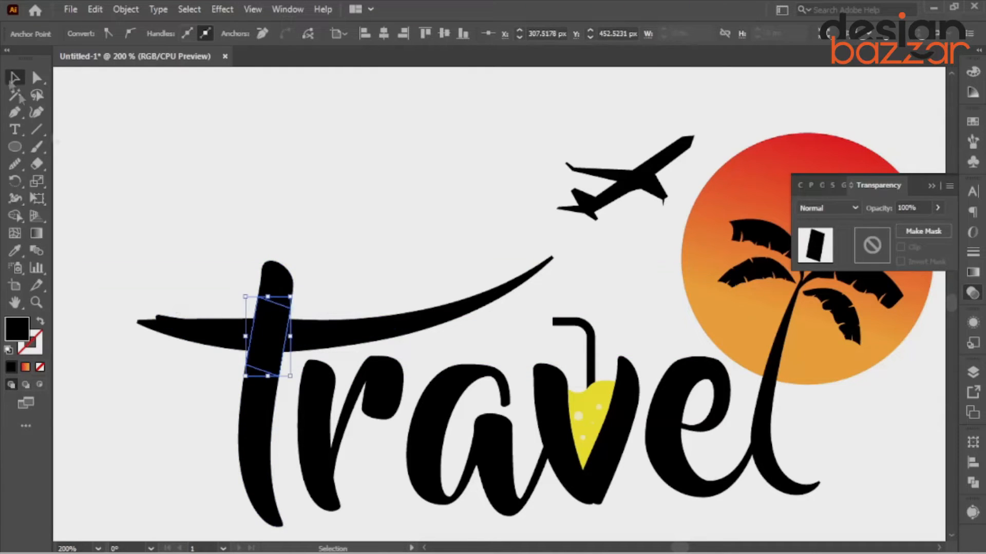
Step: Remove the letter t's original crossbar, keeping the stem with the patch and the swoosh
left_click(174, 319, "shift")
left_click_drag(331, 334, 326, 391)
left_click(14, 77)
left_click(169, 195)
Step: Adjust the swoosh's stroke weight and stretch its tip further up toward the airplane
left_click(330, 336)
left_click(170, 37)
left_click(169, 37)
left_click(169, 37)
left_click(329, 206)
left_click(450, 308)
left_click_drag(553, 257, 577, 219)
left_click(452, 277)
left_click(362, 338)
left_click_drag(359, 331, 341, 325)
Step: Move the airplane to sit just above the swoosh's new tip, next to the sun
key("ctrl+0")
key("ctrl+1")
left_click_drag(419, 230, 452, 262)
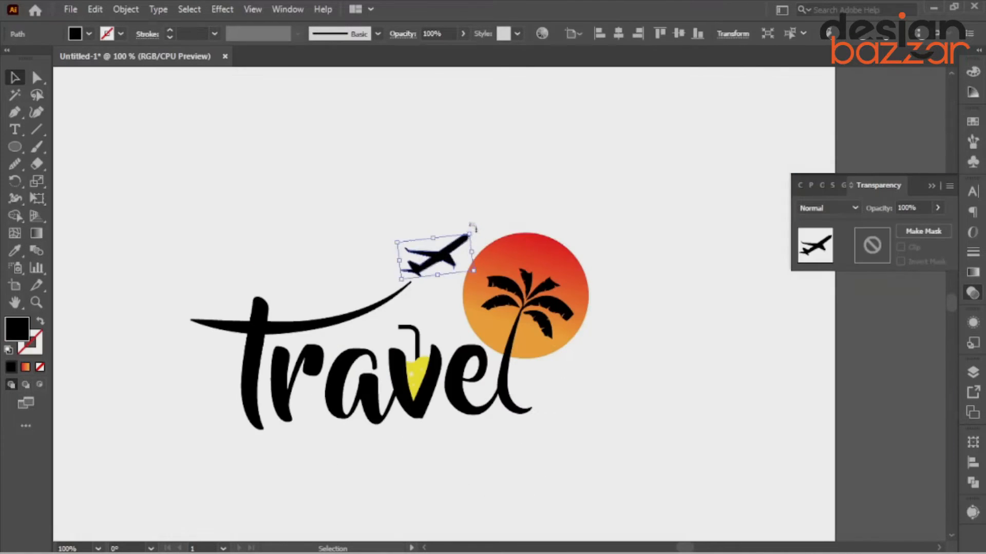
left_click(523, 226)
Step: Nudge the gradient sun slightly upward behind the palm tree
scroll(523, 225, "down", 3)
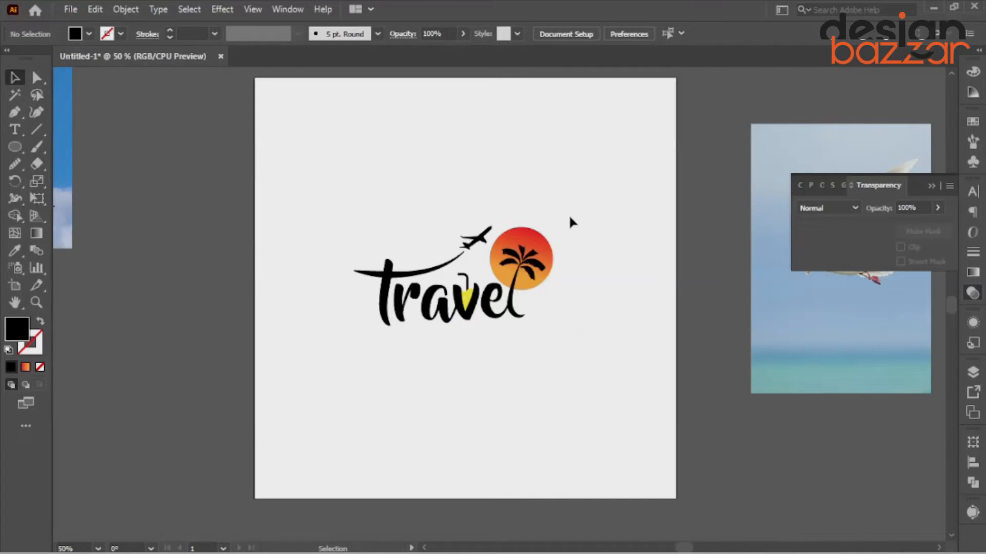
scroll(532, 288, "up", 3)
scroll(567, 308, "down", 4)
scroll(604, 270, "up", 3)
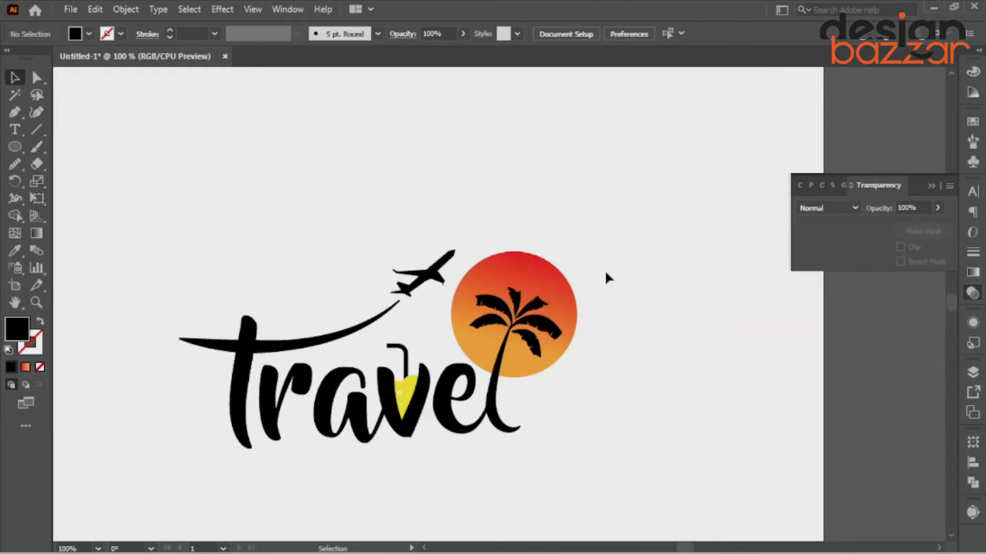
scroll(603, 270, "up", 2)
left_click_drag(554, 272, 552, 263)
scroll(589, 252, "down", 3)
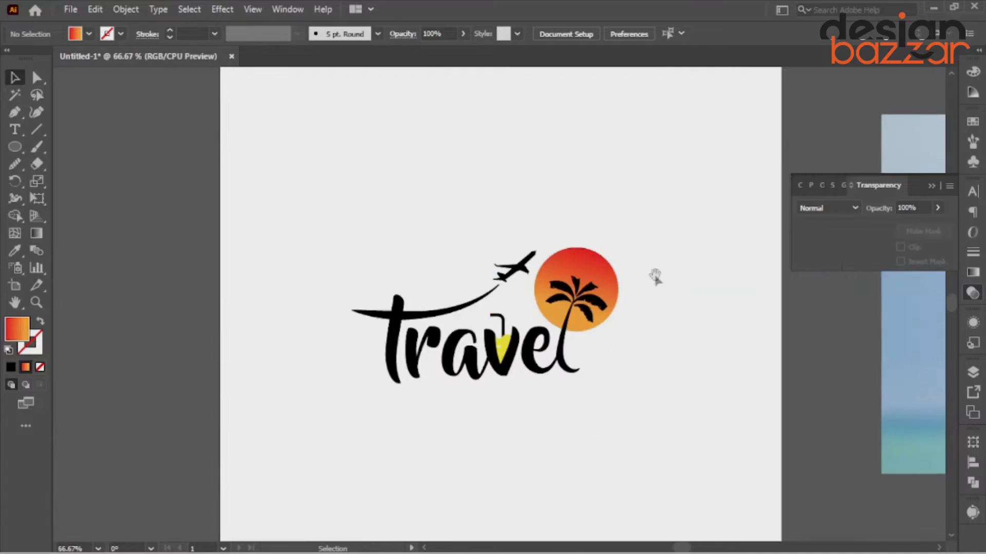
Step: Change the palm trunk's stroke to the dome-shaped, one-sided width profile
left_click(491, 292)
scroll(487, 291, "up", 3)
left_click(298, 33)
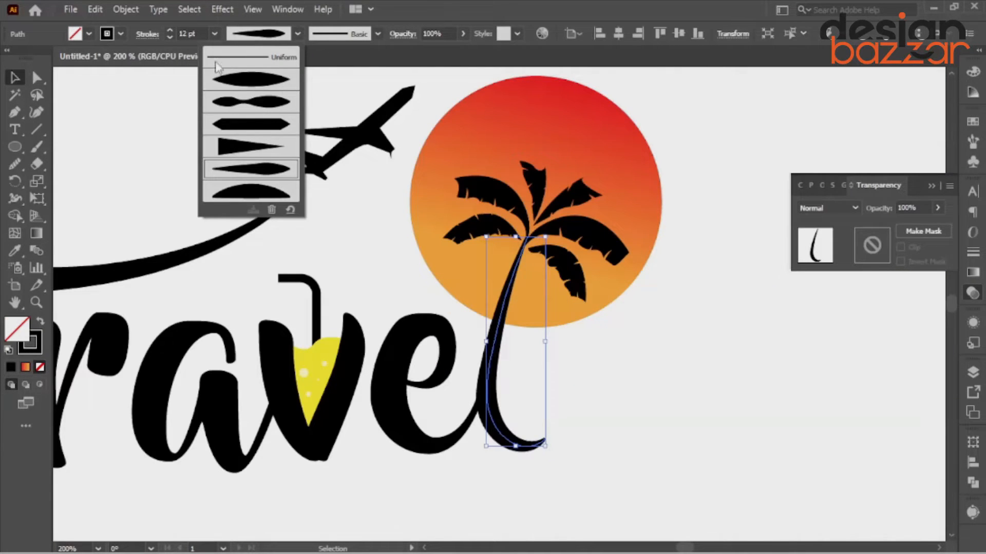
left_click(251, 192)
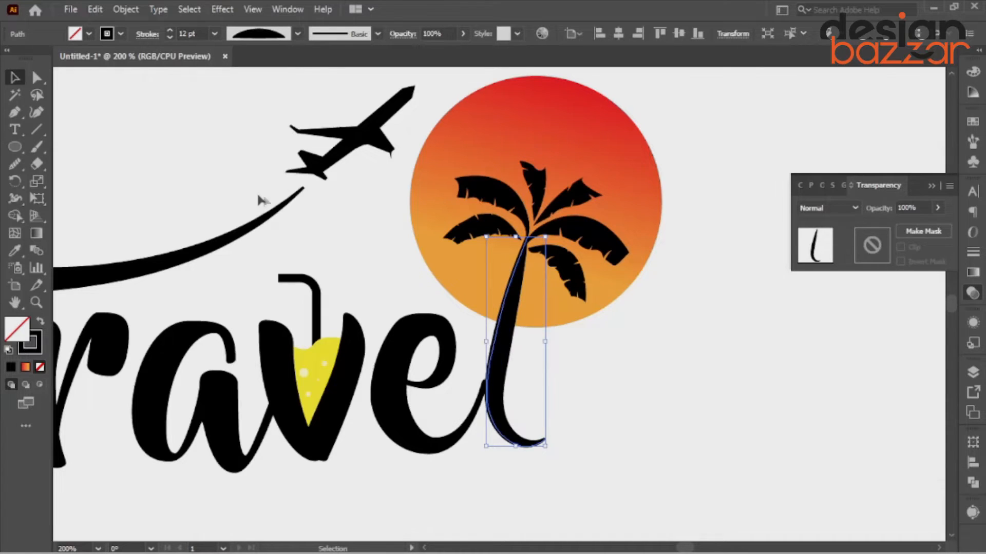
scroll(529, 333, "down", 3)
scroll(528, 333, "up", 3)
left_click(568, 370)
scroll(568, 370, "down", 2)
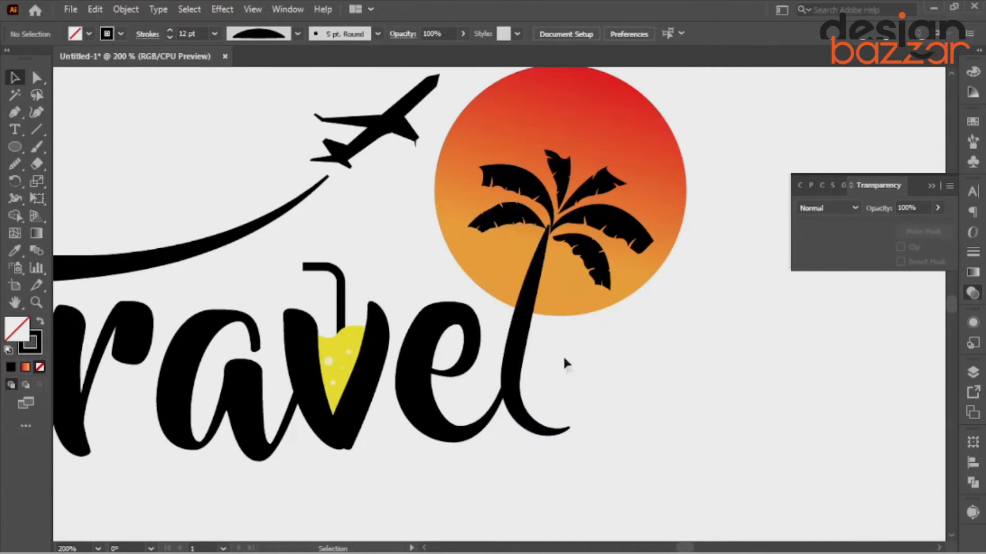
Step: Select all the palm fronds and adjust their position so they meet at the top of the trunk
scroll(556, 325, "up", 2)
left_click_drag(549, 306, 548, 308)
left_click(708, 206)
left_click_drag(709, 208, 616, 338)
left_click(659, 219, "shift")
left_click_drag(573, 231, 583, 207)
left_click_drag(590, 259, 591, 269)
left_click_drag(672, 212, 665, 203)
scroll(591, 303, "up", 1)
left_click_drag(601, 282, 590, 282)
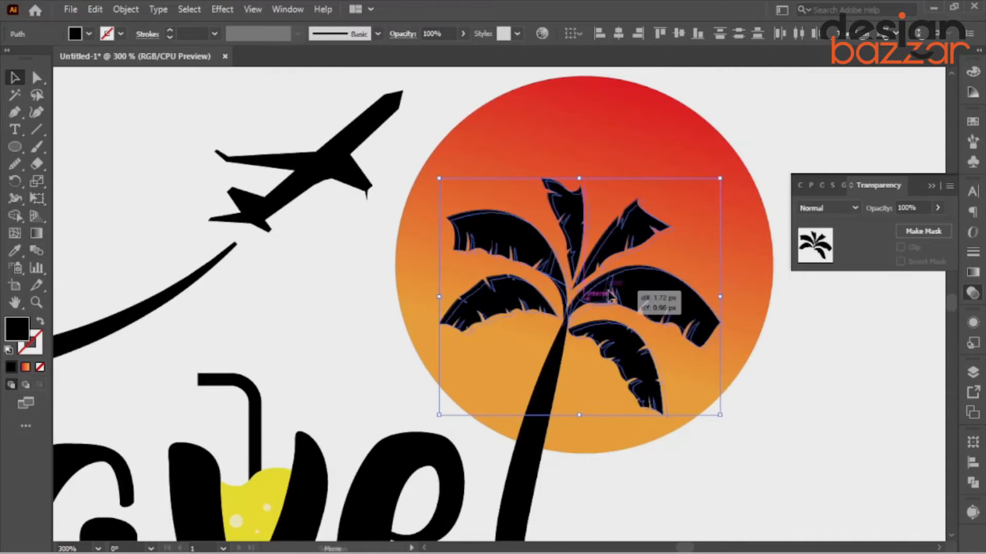
key("ctrl+1")
left_click(668, 299)
scroll(627, 253, "up", 3)
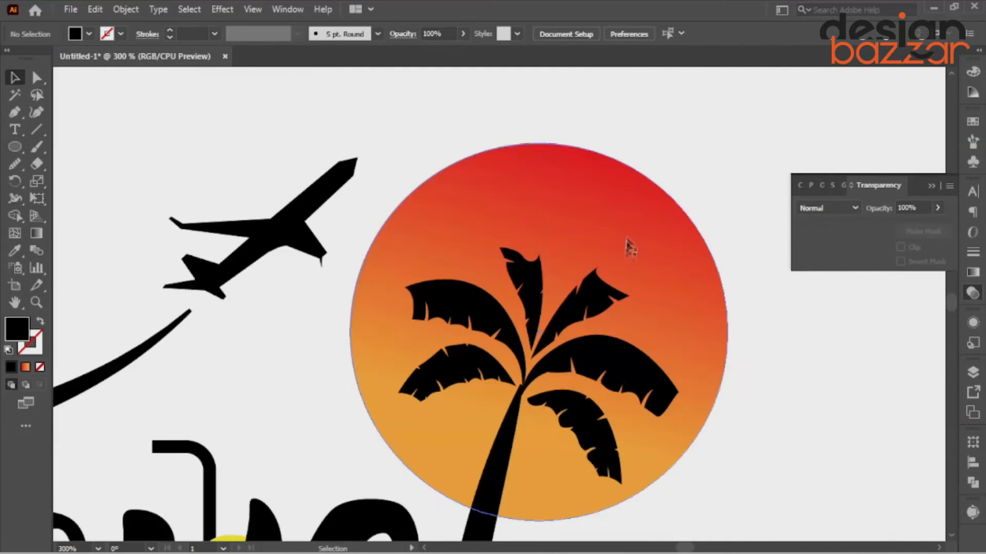
Step: Nudge the gradient sun slightly behind the palm fronds
left_click_drag(628, 247, 625, 251)
left_click(794, 361)
scroll(805, 352, "down", 2)
left_click_drag(784, 384, 689, 286)
scroll(595, 262, "up", 2)
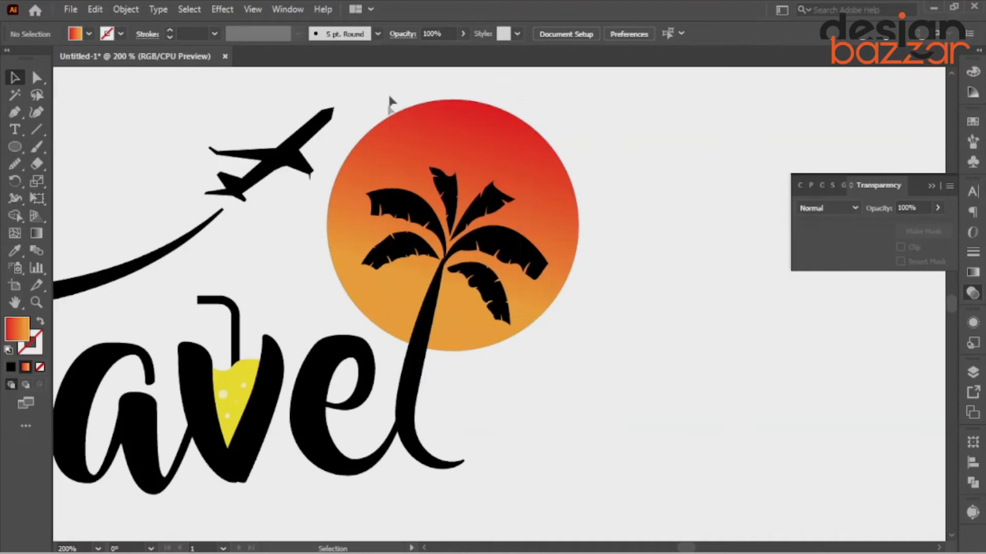
Step: Lower the palm fronds together with the trunk's top so the tree stands a little shorter
left_click(490, 241)
left_click(423, 317, "shift")
left_click_drag(481, 274, 469, 300)
left_click(558, 331)
scroll(558, 331, "down", 2)
Step: Shift the gradient sun slightly down so it sits behind the lowered palm tree
scroll(558, 336, "down", 2)
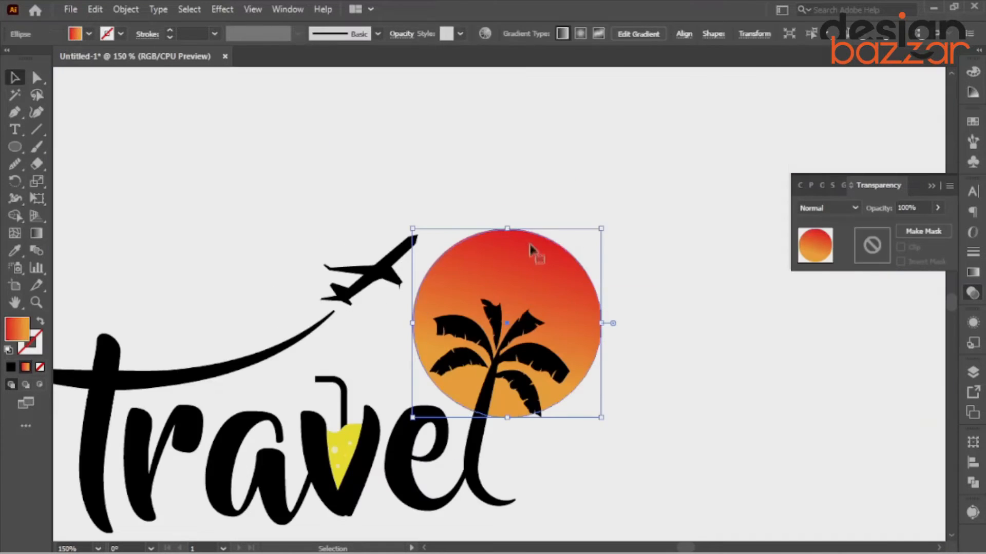
left_click_drag(538, 289, 535, 291)
left_click_drag(502, 262, 503, 239)
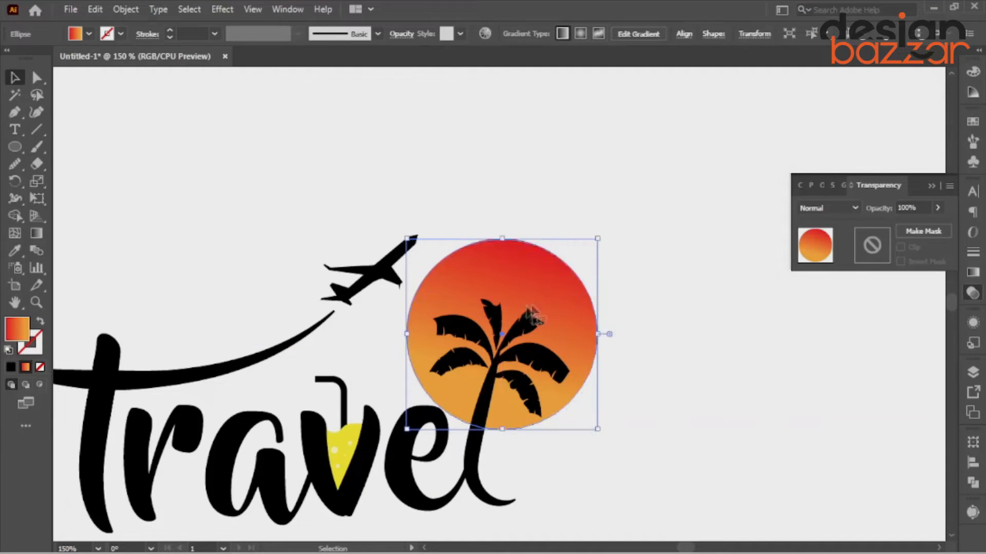
left_click_drag(543, 294, 546, 290)
left_click(657, 389)
scroll(657, 389, "down", 3)
scroll(635, 347, "up", 2)
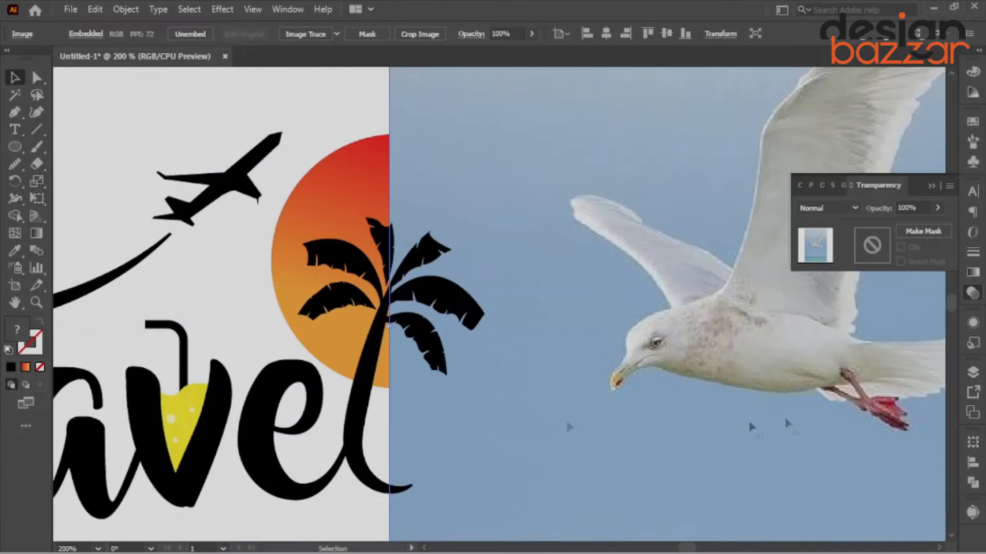
Step: Trace the belly, beak and head of the seagull photo with the Pen tool
left_click_drag(694, 372, 486, 274)
left_click(642, 282)
key("ctrl+z")
left_click(642, 280)
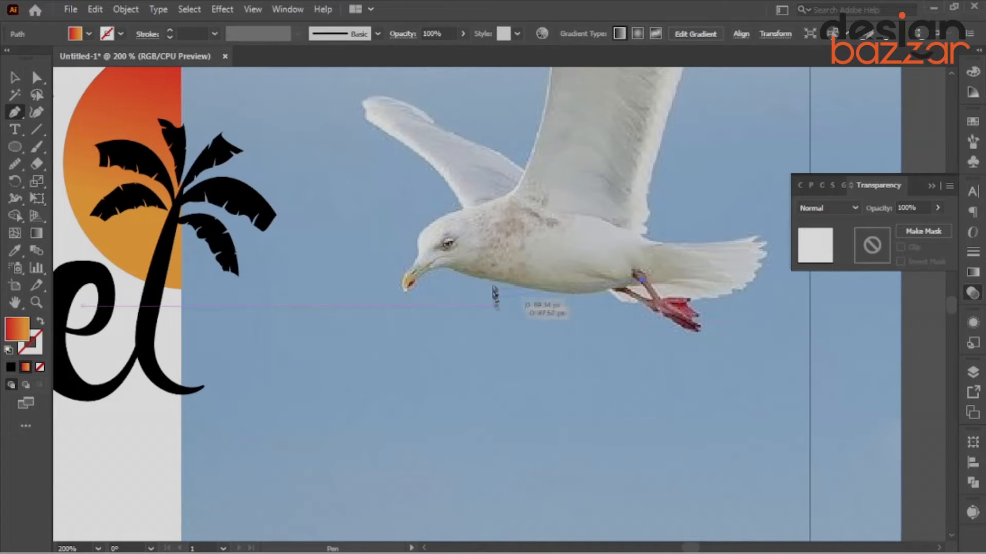
left_click_drag(345, 235, 337, 219)
left_click(449, 268)
scroll(404, 298, "up", 1)
left_click_drag(410, 293, 386, 346)
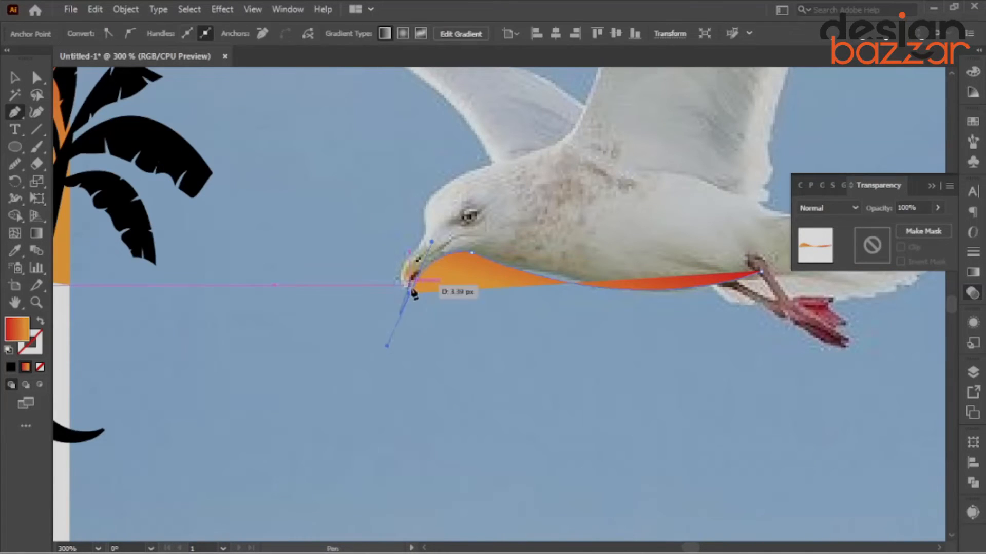
left_click_drag(475, 205, 483, 198)
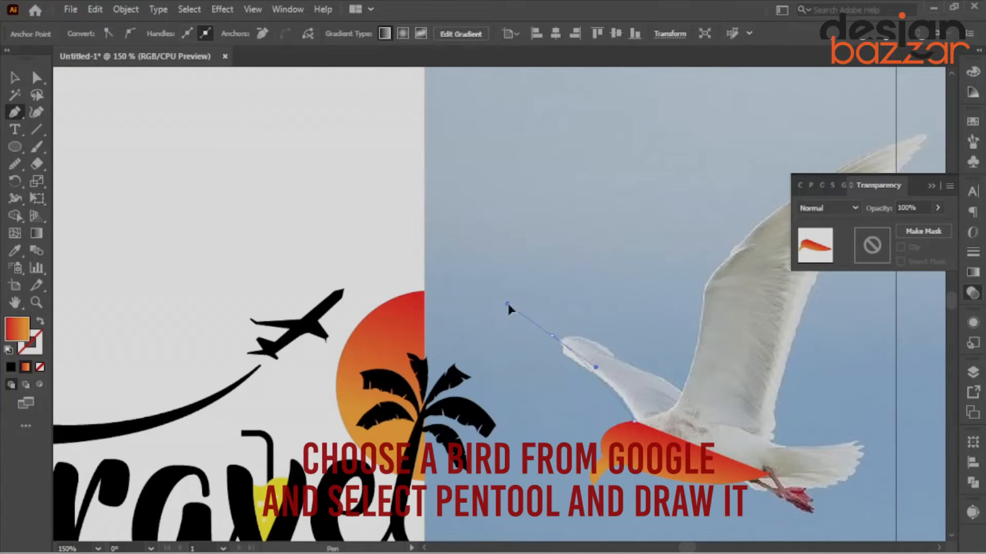
Step: Trace both seagull wings and finish the bird's silhouette around the tail
left_click_drag(533, 313, 602, 349)
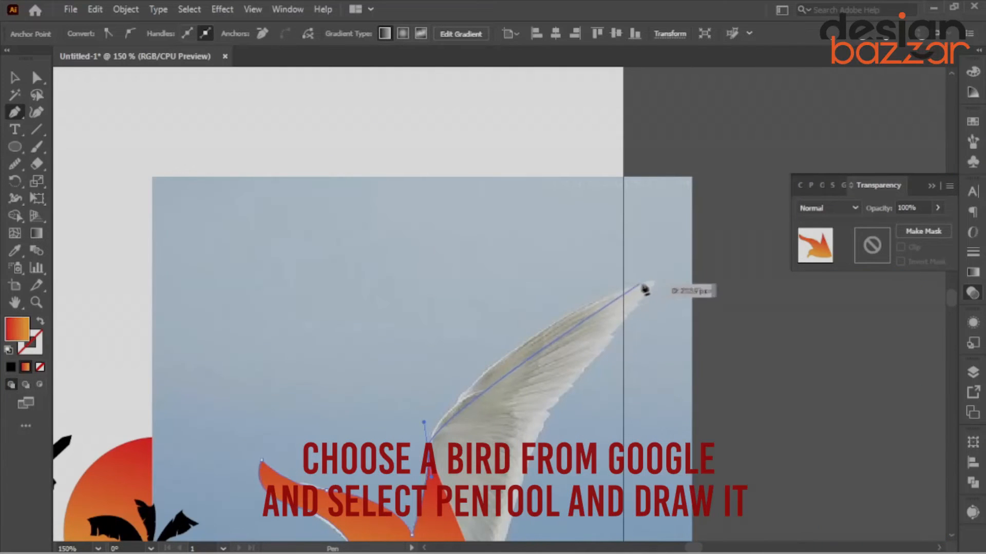
left_click_drag(649, 281, 763, 261)
left_click(649, 281)
left_click_drag(567, 410, 568, 244)
left_click(40, 321)
Step: Move the traced bird off the photo to beside the sun and fill it with the logo's black
left_click_drag(518, 321, 498, 421)
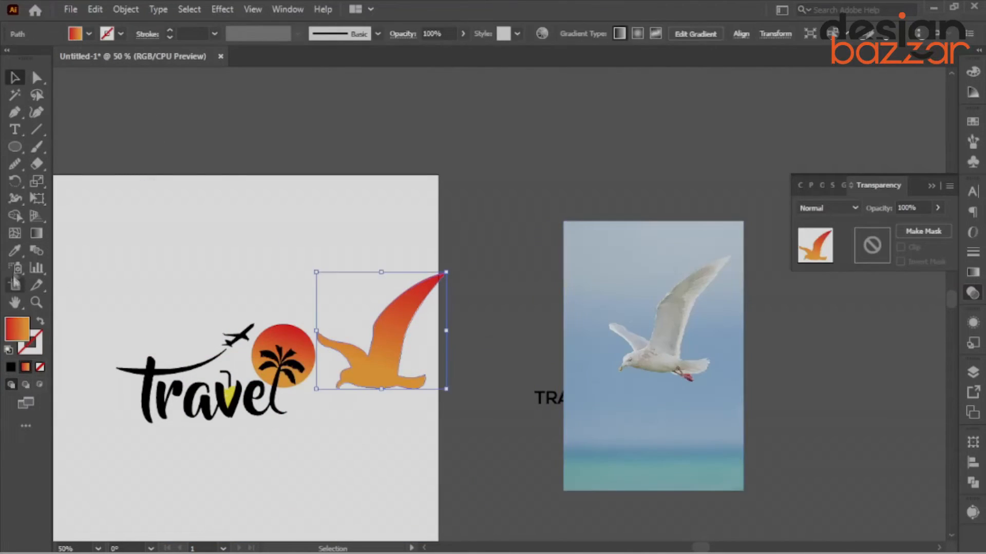
key("i")
left_click(123, 368)
key("v")
Step: Scale the black bird down to a small size and place it just below the sun, beside the palm trunk
left_click_drag(445, 389, 131, 410)
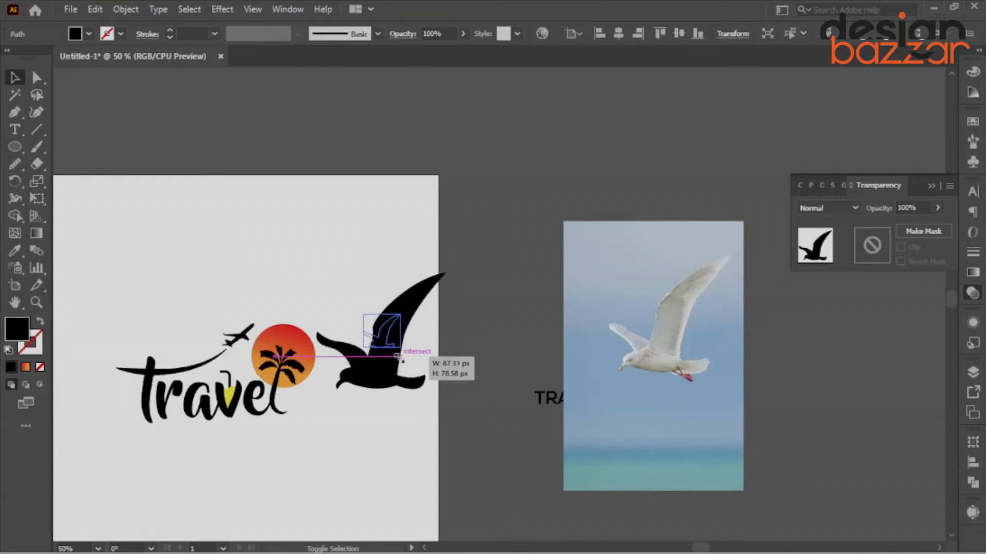
key("ctrl+=")
key("ctrl+=")
left_click_drag(123, 377, 439, 406)
key("ctrl+=")
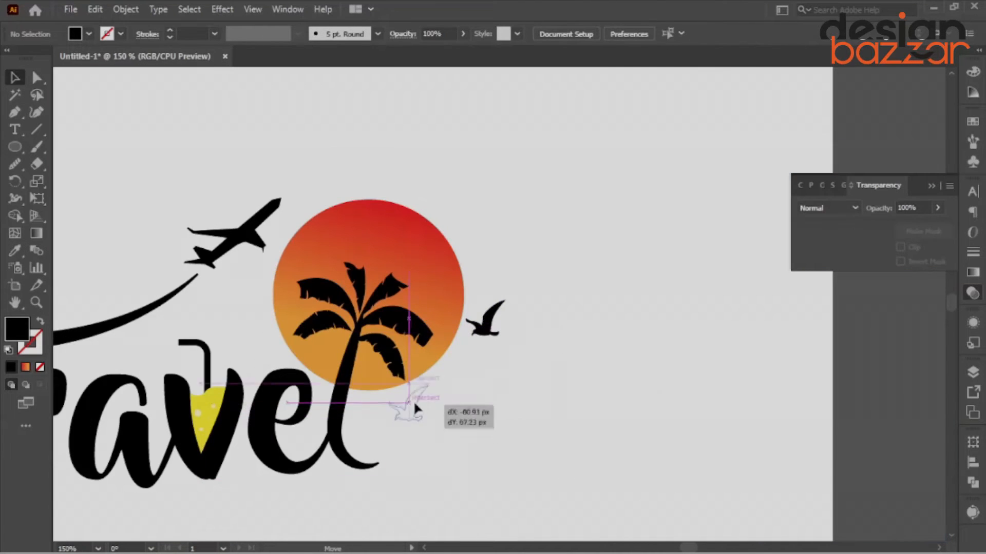
left_click_drag(414, 400, 415, 402)
right_click(476, 390)
mouse_move(552, 293)
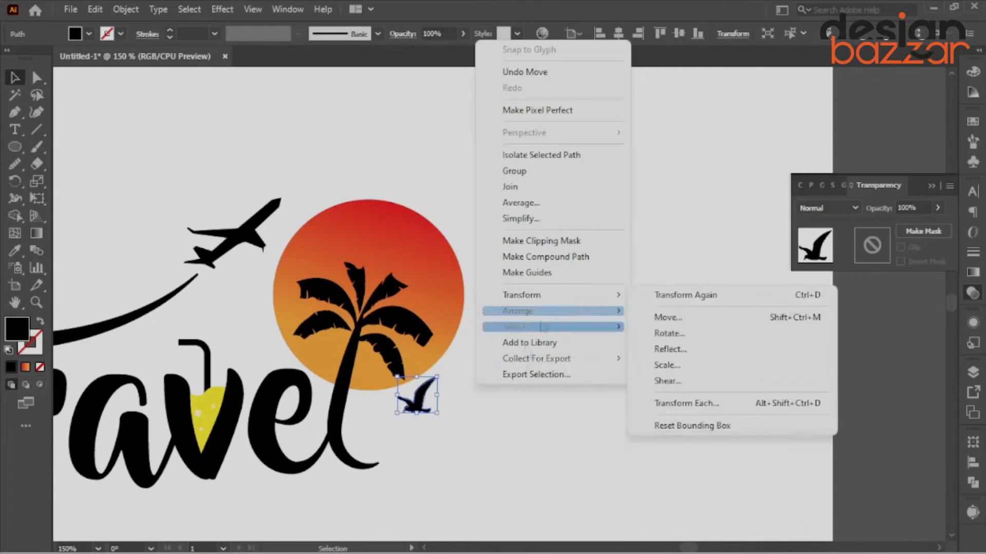
left_click(656, 335)
left_click(558, 335)
Step: Mirror the small bird left to right and adjust its angle and position near the sun
right_click(522, 351)
mouse_move(583, 261)
left_click(712, 315)
left_click(501, 377)
left_click(441, 417)
left_click(420, 409)
left_click_drag(444, 415, 466, 413)
left_click_drag(445, 367, 469, 306)
left_click(484, 355)
Step: Move the bird into the gap between the drink straw and the sun, above the letter e
scroll(485, 353, "up", 1)
scroll(505, 344, "down", 1)
left_click_drag(279, 366, 277, 362)
scroll(557, 434, "down", 3)
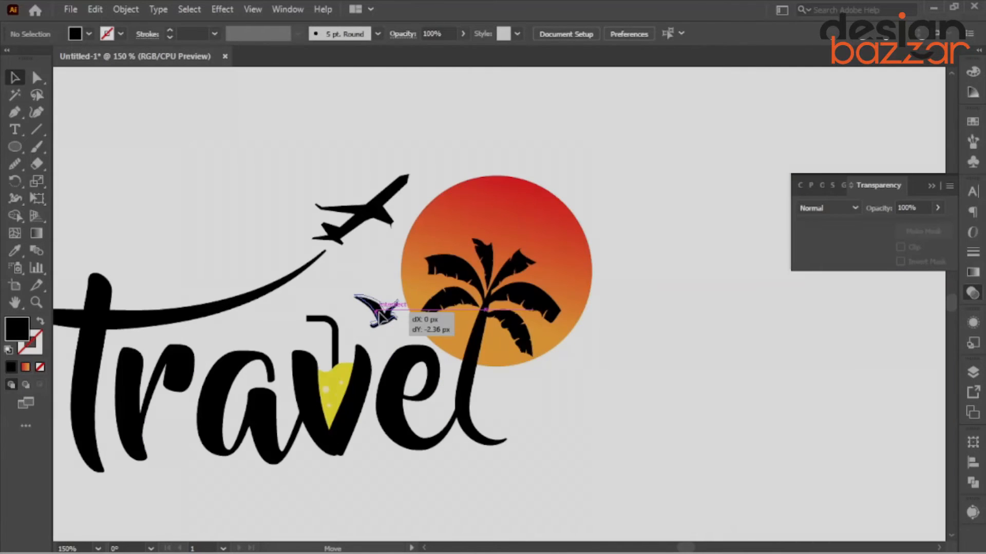
left_click_drag(379, 311, 386, 320)
Step: Move the airplane slightly up and to the right and bend the swoosh's tip further up toward it
left_click(221, 312)
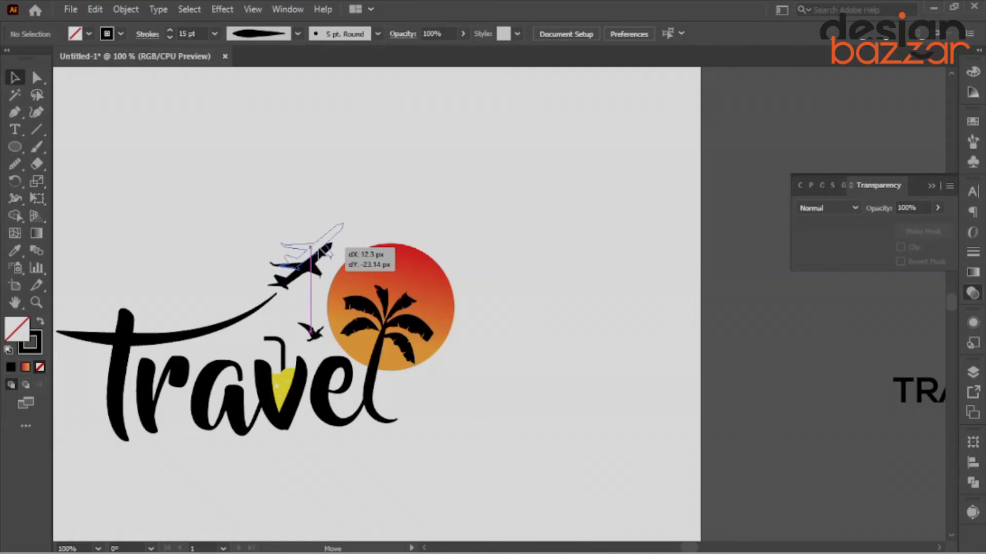
left_click_drag(318, 253, 319, 251)
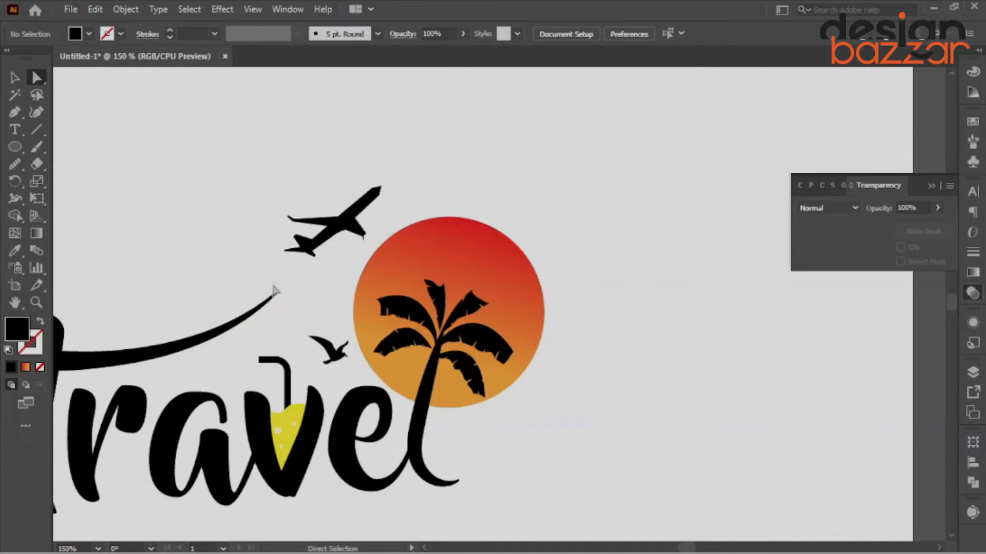
left_click(274, 290)
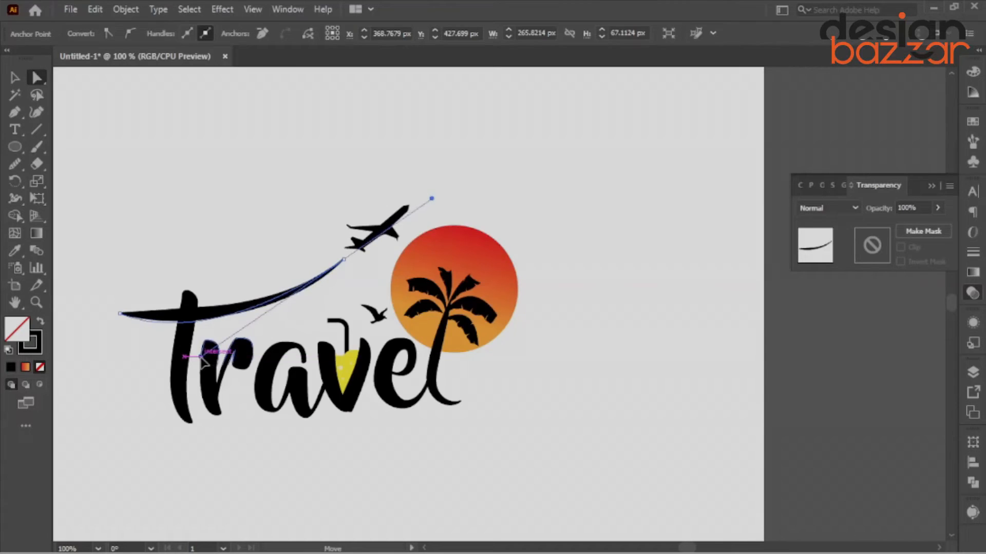
left_click_drag(203, 361, 205, 359)
left_click(226, 280)
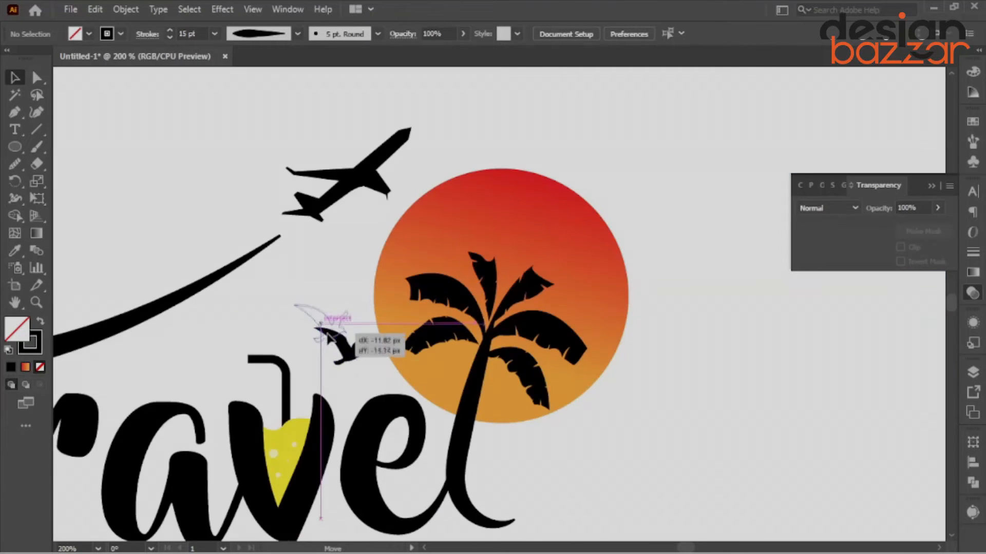
Step: Fine-tune the bird's position between the swoosh's tip, the straw and the sun
left_click_drag(325, 330, 328, 327)
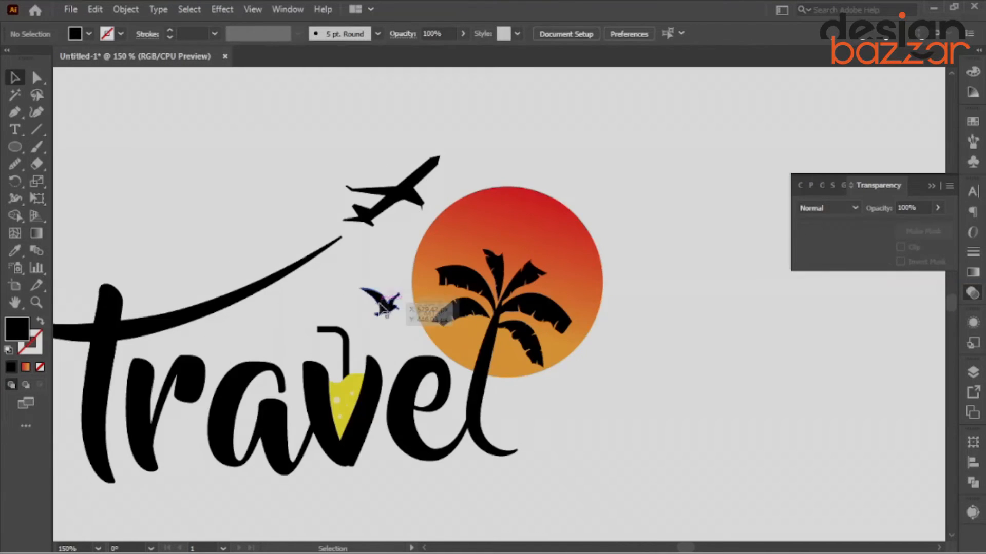
mouse_move(383, 308)
left_mouse_down()
mouse_move(388, 291)
mouse_move(390, 316)
left_mouse_up()
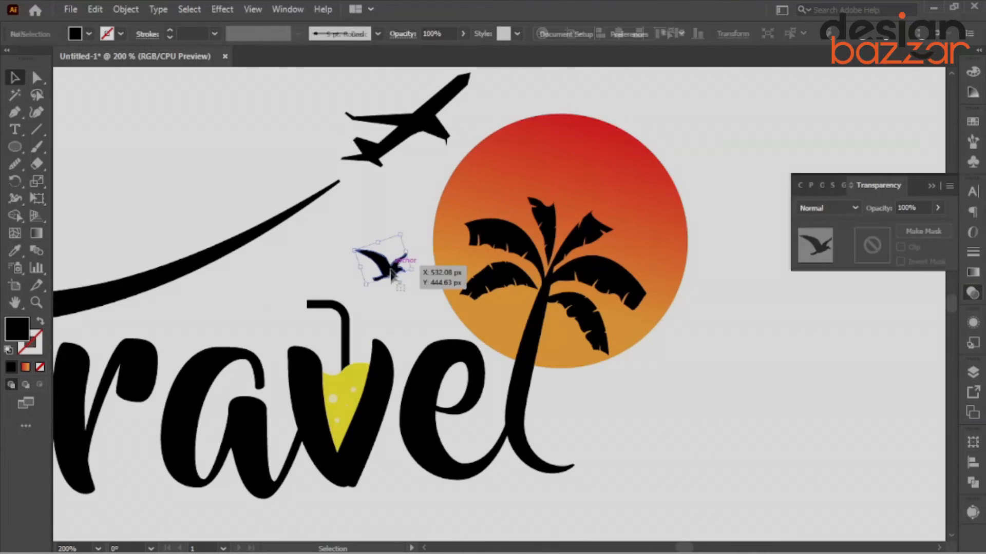
left_click_drag(395, 275, 389, 278)
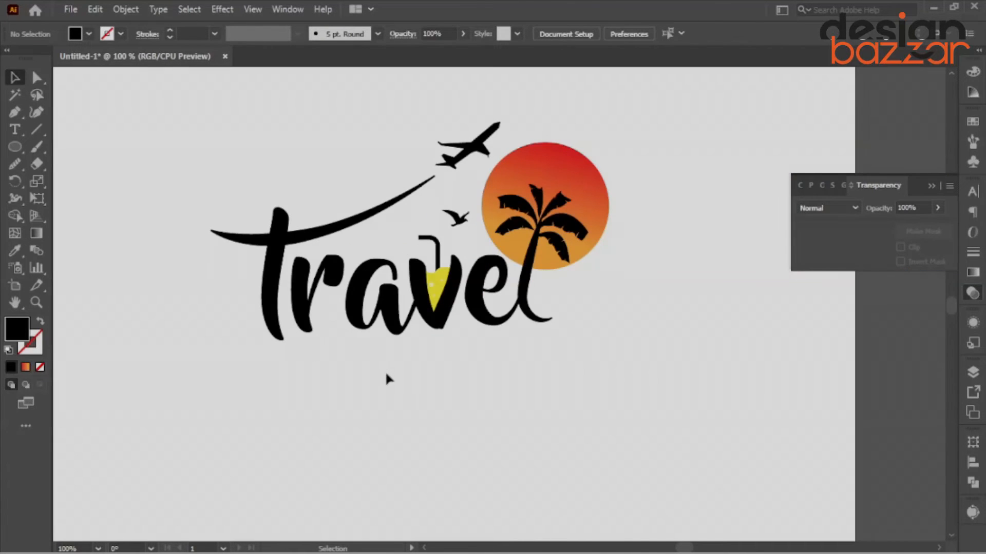
Step: Add the slogan text "your world your way" below the travel lettering
key("t")
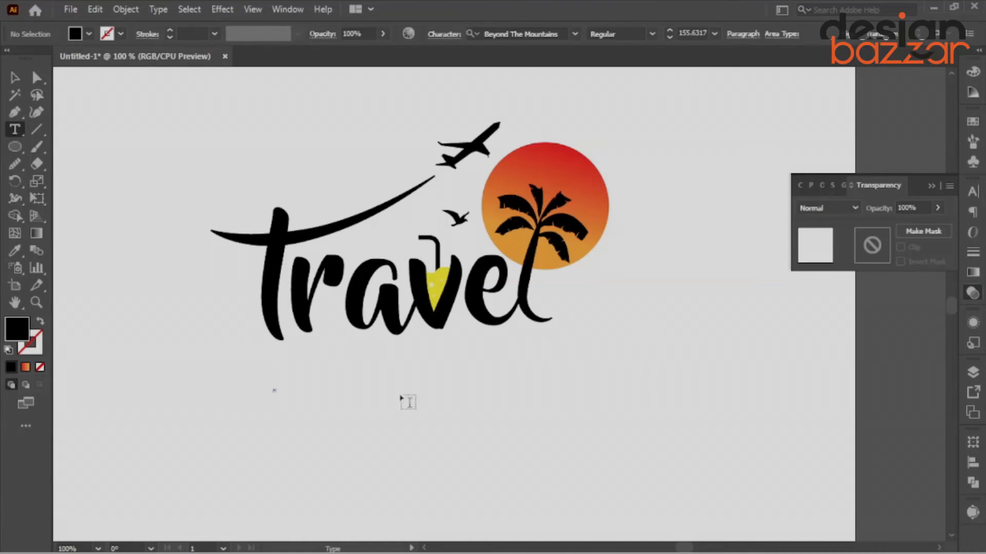
left_click(289, 390)
type("your world yo")
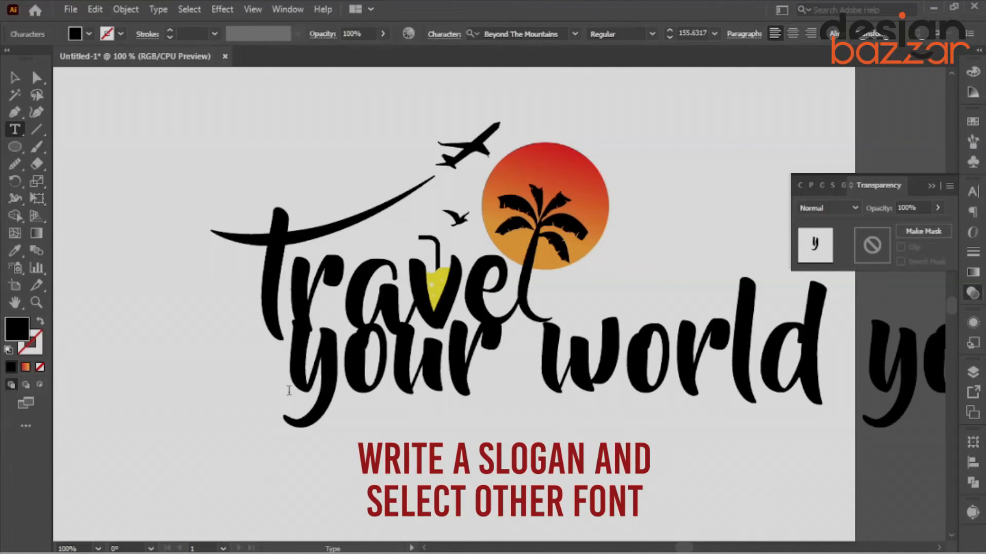
left_click(13, 78)
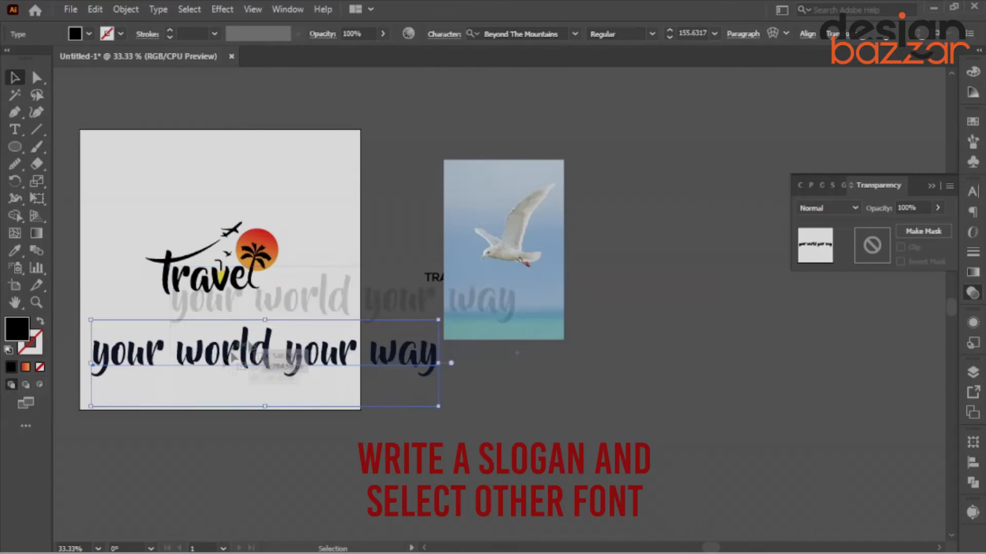
Step: Set the slogan's font to Nexa Light and place it directly beneath the travel lettering
left_click(519, 33)
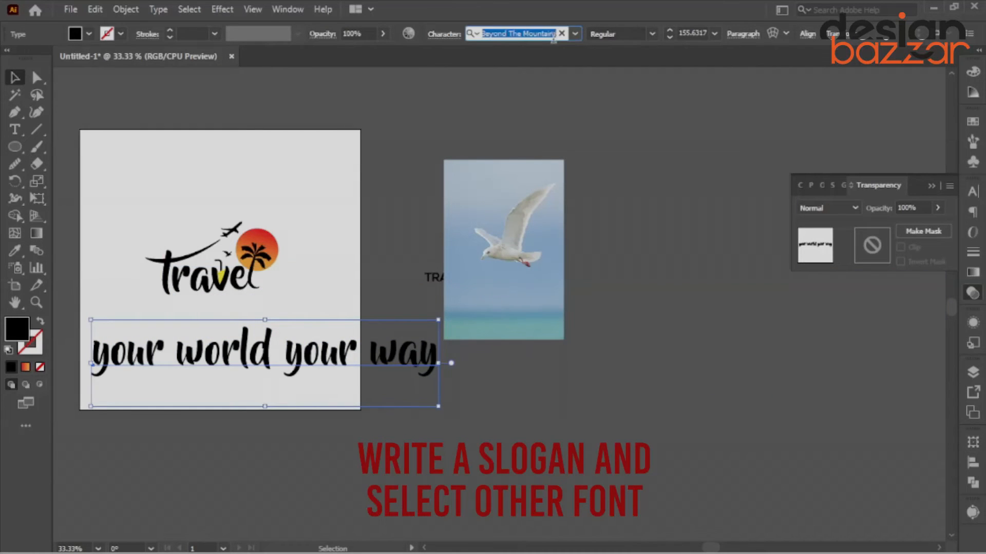
type("nexa")
left_click(619, 127)
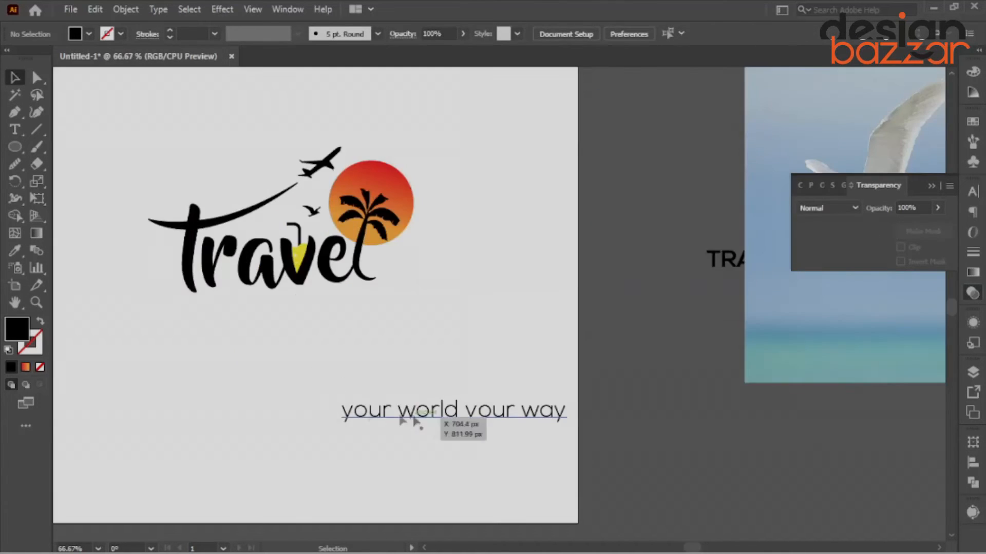
left_click_drag(415, 422, 251, 321)
Step: Switch the slogan to all caps and add a comma after WORLD
key("ctrl+t")
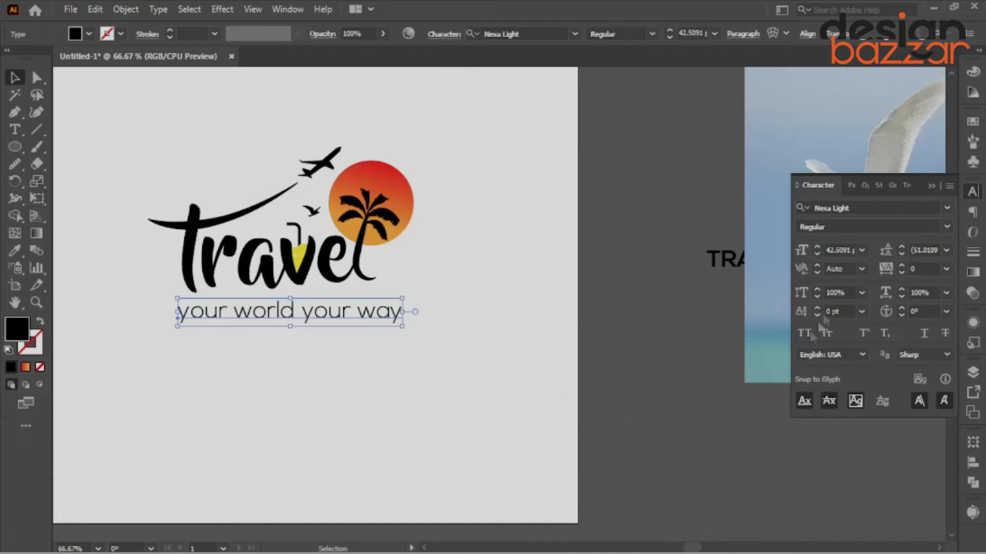
key("ctrl+shift+k")
double_click(338, 319)
left_click(16, 79)
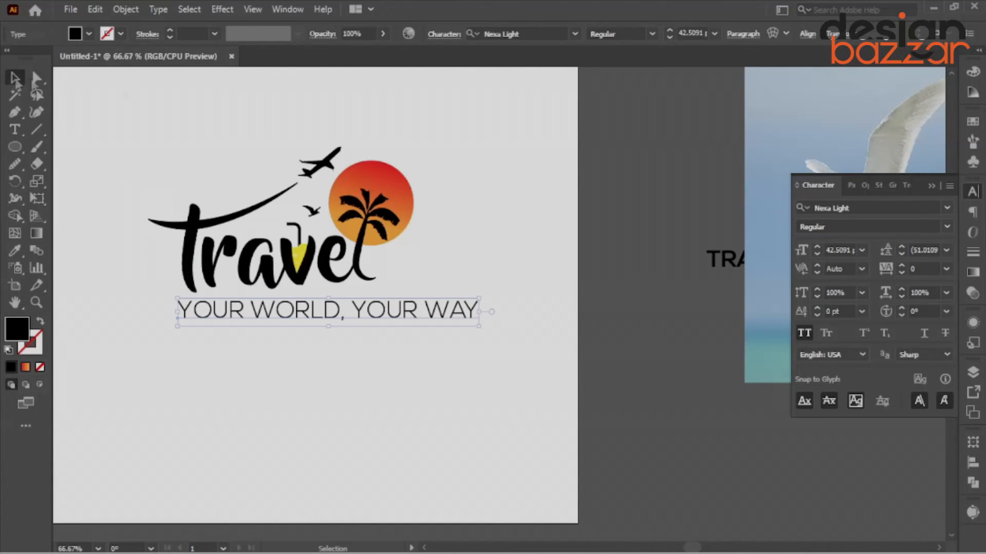
Step: Scale the slogan to about 27 pt to match the lettering's width and centre it underneath
left_click_drag(478, 311, 369, 312)
left_click(333, 354)
scroll(239, 307, "up", 1)
left_click_drag(232, 315, 232, 309)
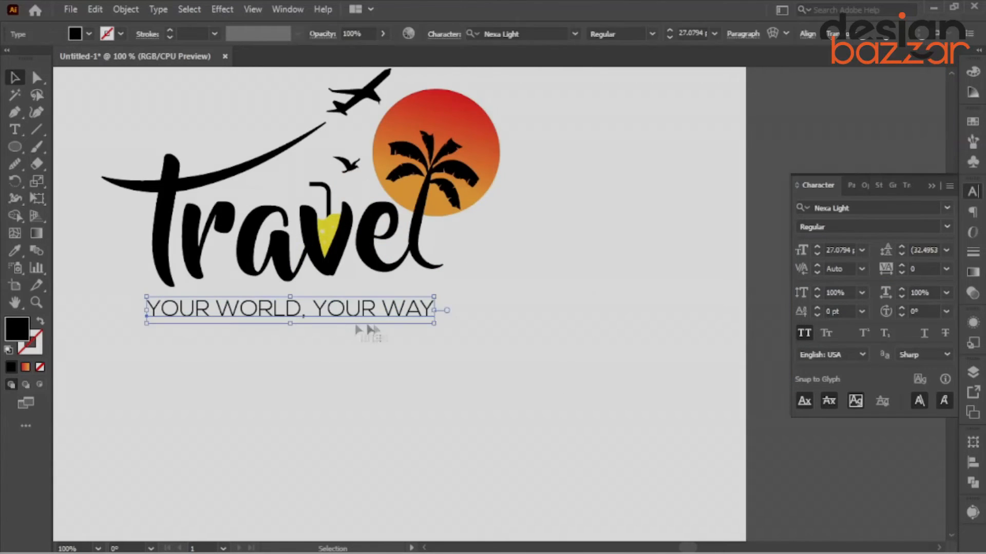
left_click(440, 362)
Step: Select the swoosh and expand its stroke into an outlined shape
scroll(440, 363, "down", 2)
scroll(274, 285, "up", 1)
left_click_drag(256, 196, 346, 317)
left_click(126, 10)
left_click(221, 205)
left_click(331, 222)
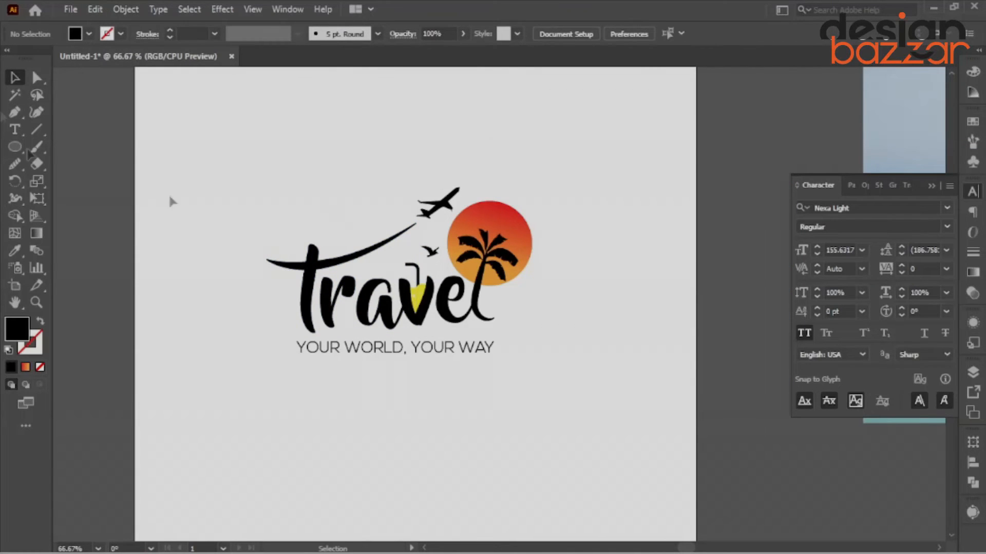
Step: Draw a small wedge along the swoosh's lower edge at the t's stem and fill it with the background colour
scroll(260, 274, "up", 6)
left_click(210, 258)
left_click(213, 287)
left_click_drag(325, 292, 330, 293)
left_click(419, 253)
key("i")
left_click(405, 181)
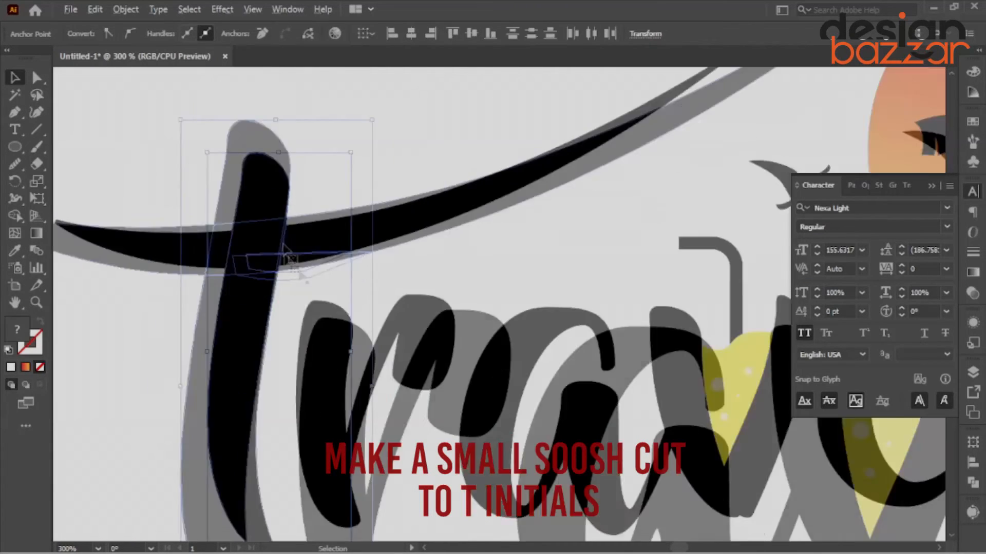
Step: Select the t, swoosh and wedge and cut the small notch below the swoosh with the Shape Builder tool
left_click(242, 300)
left_click(254, 207, "shift")
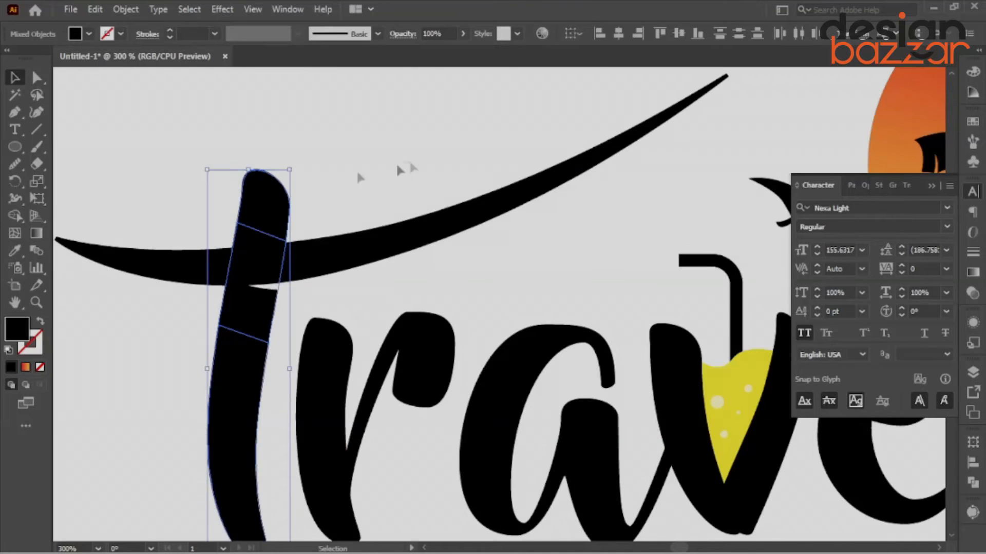
left_click(400, 170)
scroll(317, 219, "down", 4)
scroll(326, 236, "up", 3)
left_click_drag(311, 172, 230, 237)
scroll(251, 226, "up", 4)
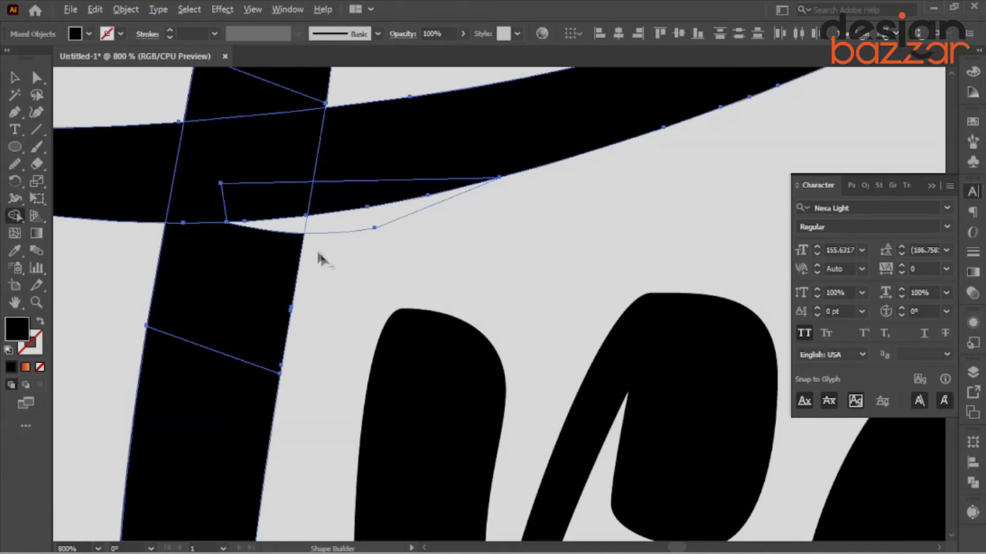
scroll(320, 259, "down", 8)
key("v")
left_click(447, 434)
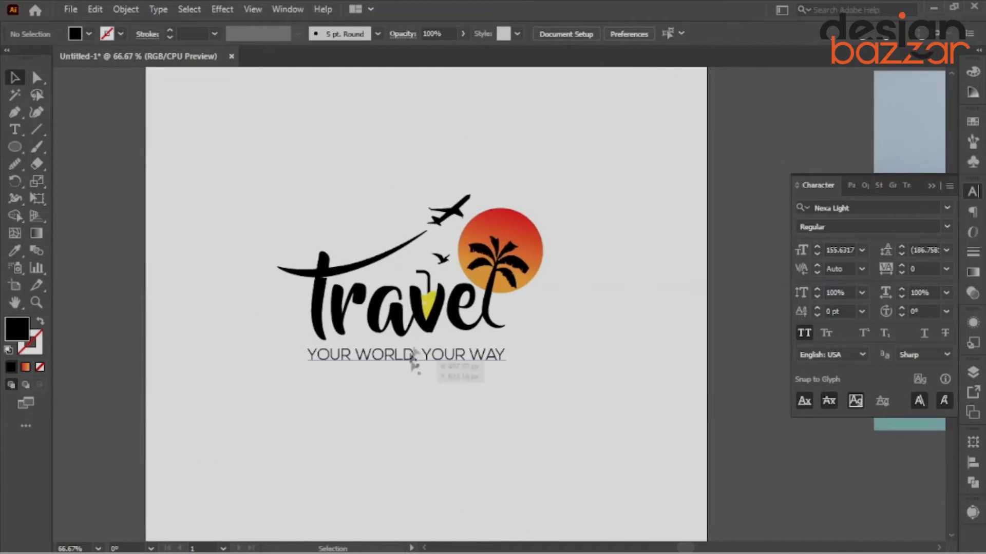
Step: Fill the sun circle with solid orange and add a smaller concentric copy of it filled with red
scroll(413, 357, "up", 1)
scroll(488, 421, "down", 1)
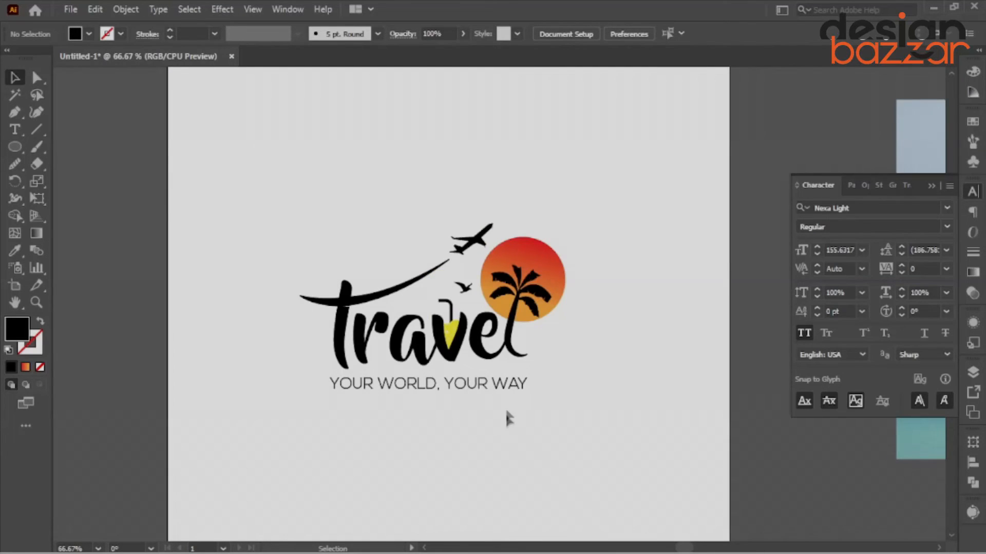
scroll(522, 263, "up", 2)
left_click(523, 263)
left_click(973, 121)
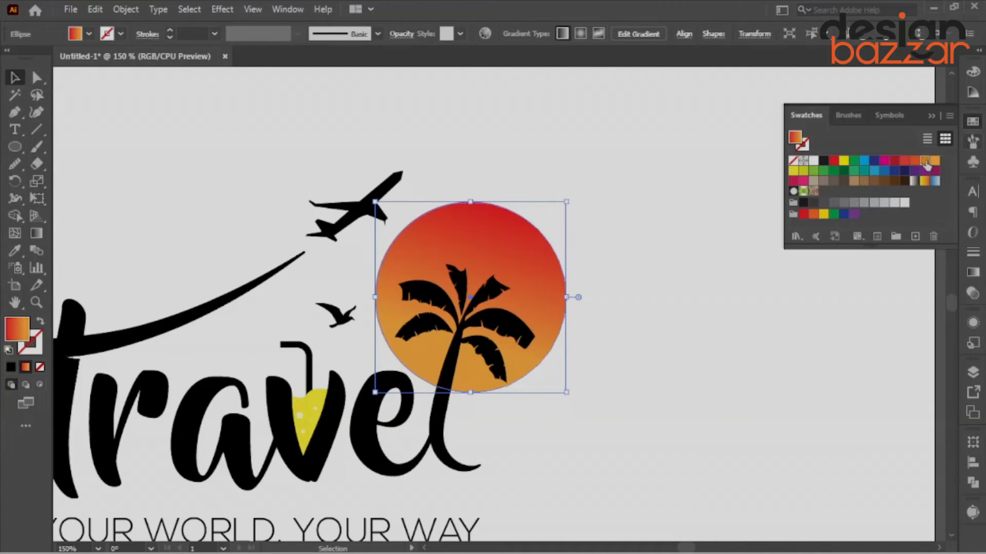
left_click(926, 162)
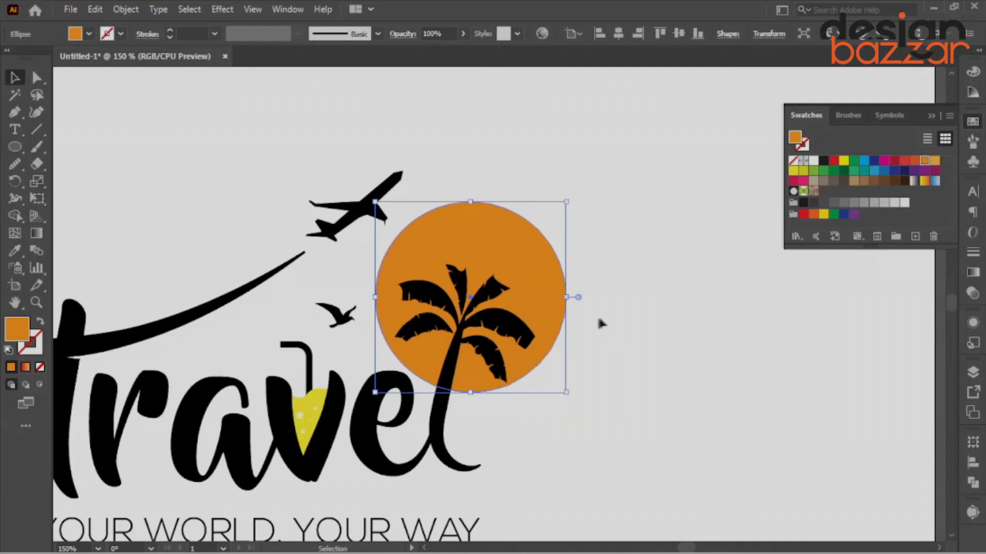
left_click_drag(455, 375, 460, 349)
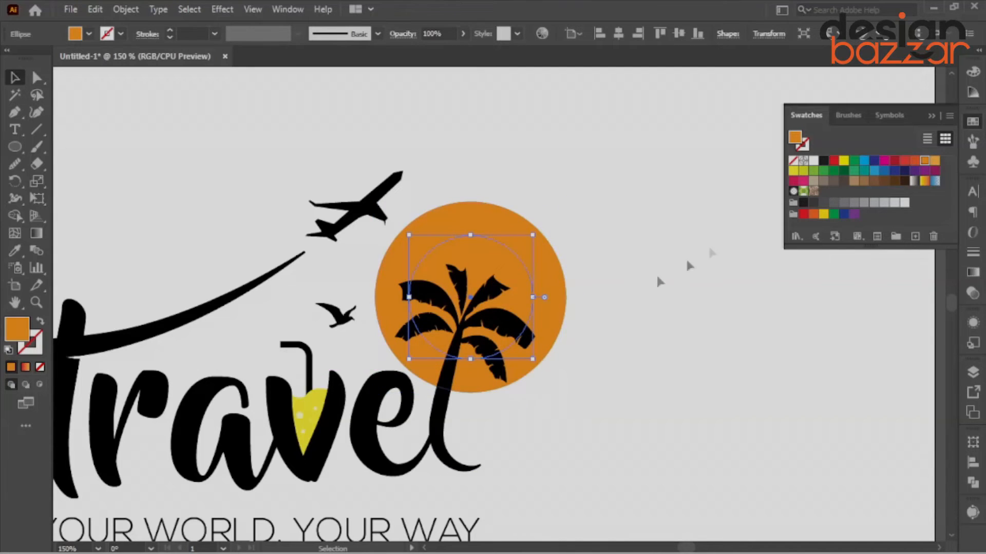
left_click(834, 161)
left_click(666, 180)
Step: Recolour the outer sun circle with a light orange swatch
scroll(667, 183, "down", 2)
scroll(613, 223, "up", 2)
left_click(610, 225)
left_click(934, 162)
left_click(706, 158)
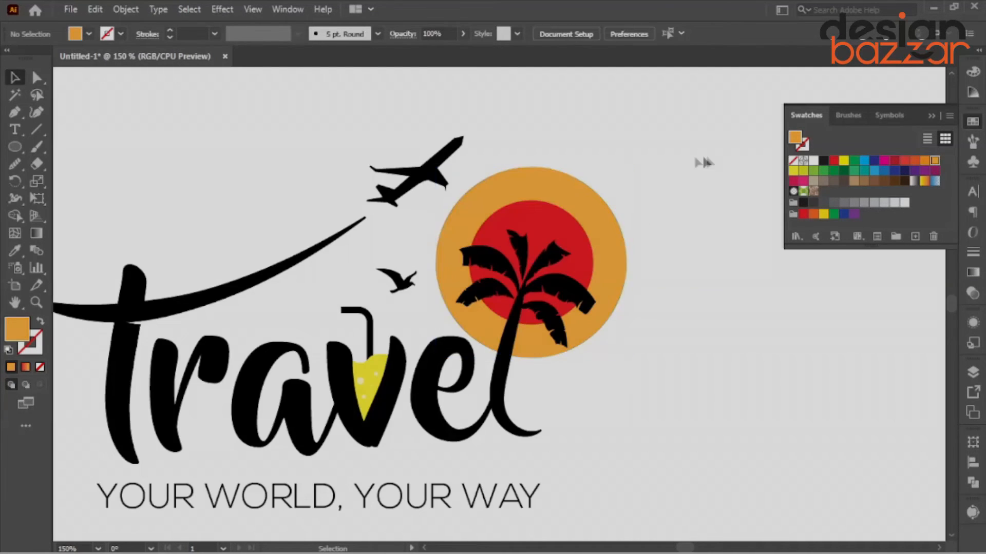
scroll(693, 170, "down", 3)
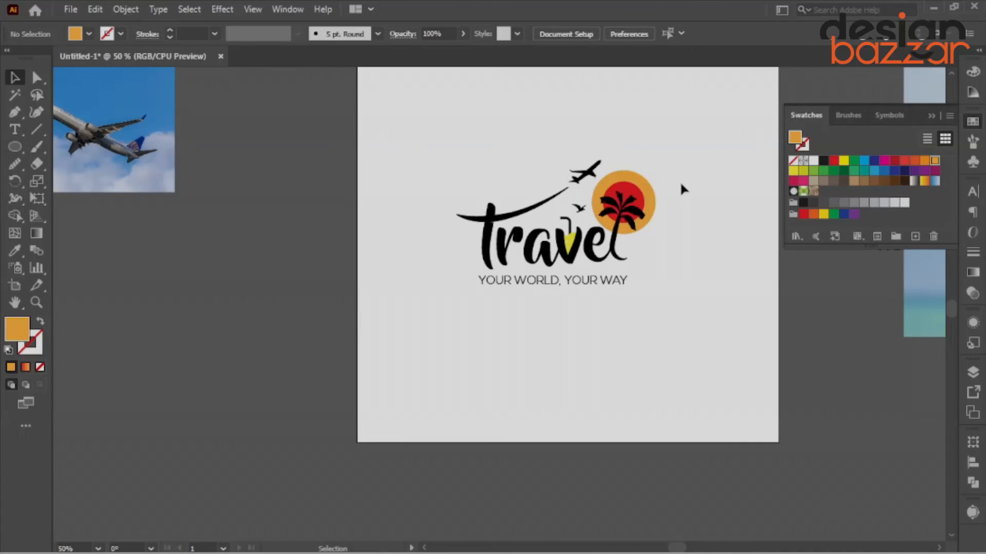
Step: Try to fill the lettering, swoosh and airplane with a dark blue swatch
scroll(513, 248, "up", 2)
left_click(599, 232)
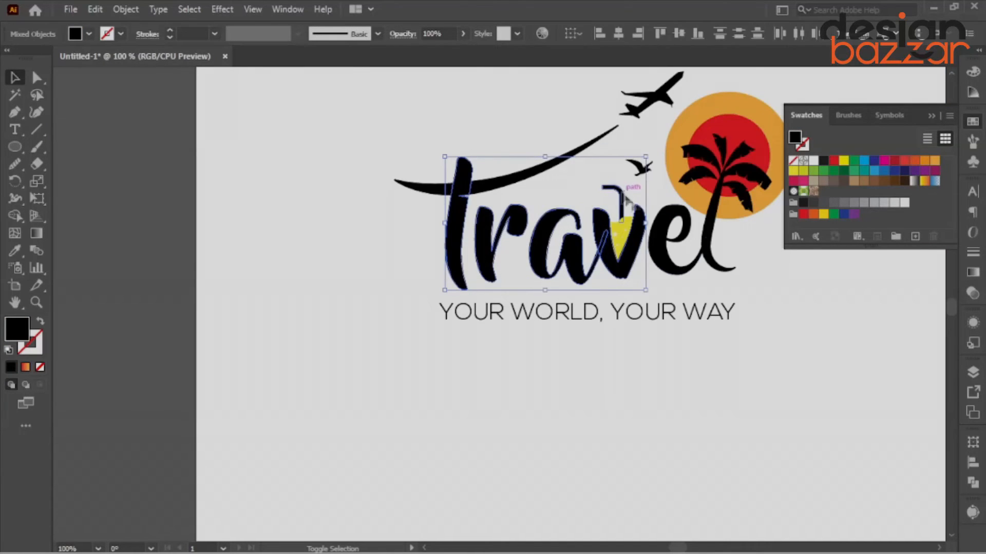
left_click(590, 141, "shift")
left_click(652, 95, "shift")
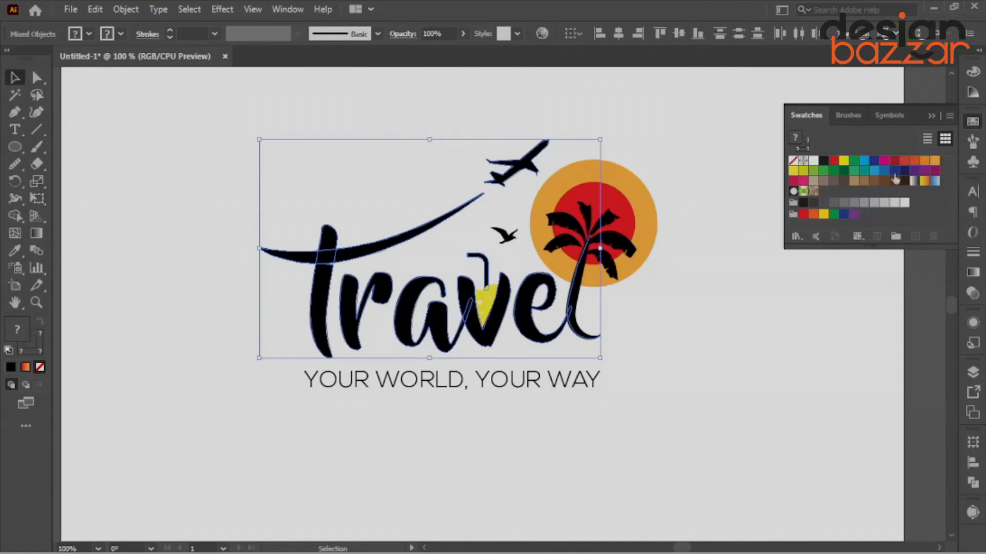
left_click(895, 175)
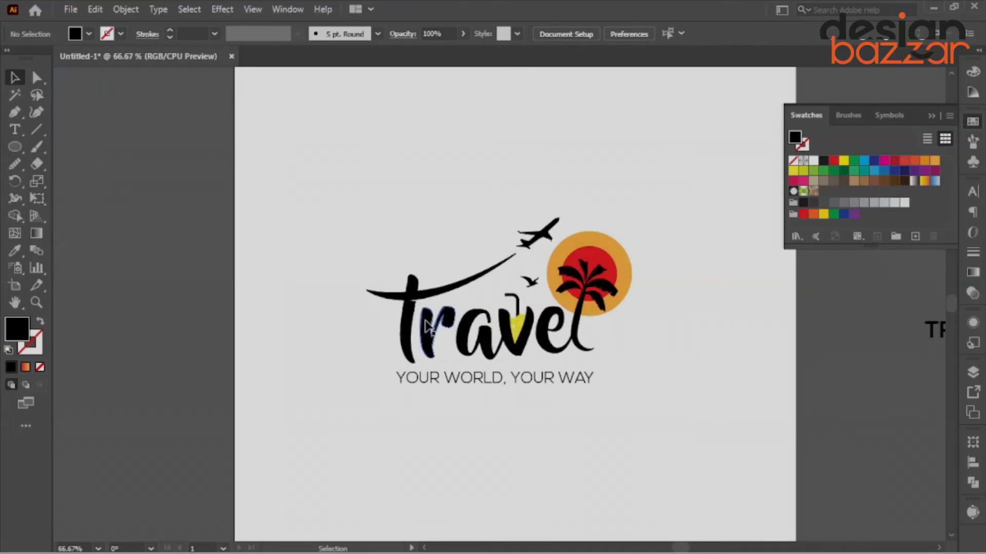
Step: Fill the lettering, swoosh, airplane, straw and bird with medium blue
left_click(595, 324)
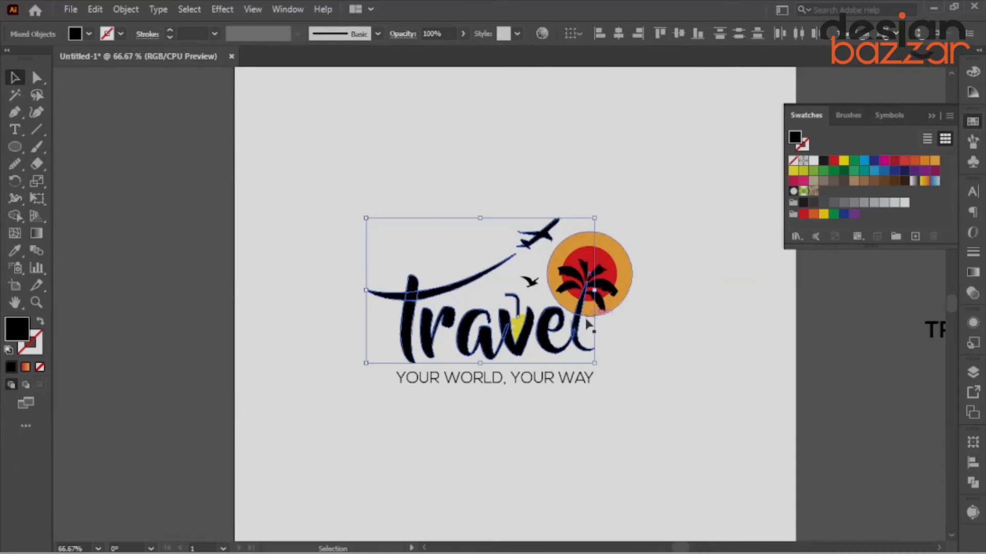
key("ctrl+equal")
key("ctrl+equal")
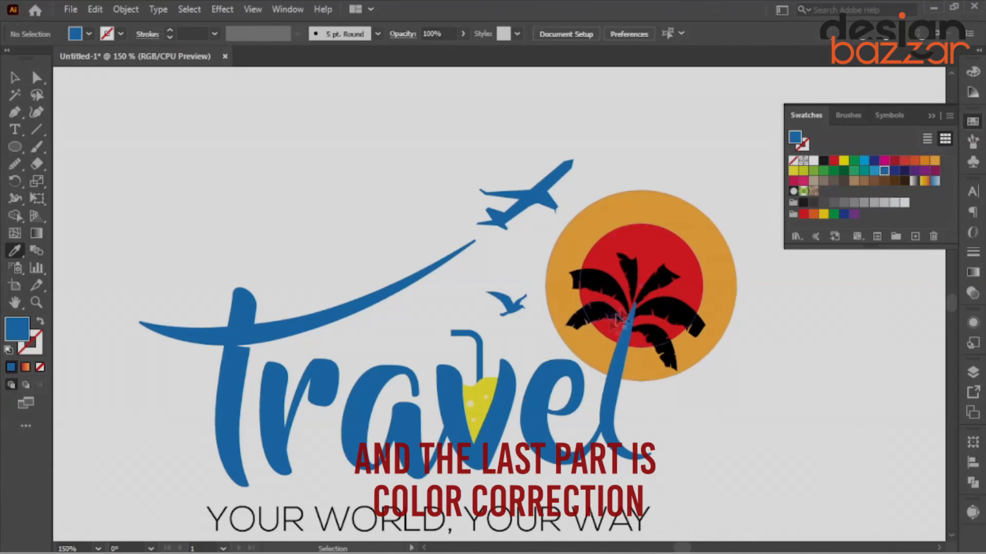
Step: Select the black palm leaves and fill them with dark green
left_click(642, 281)
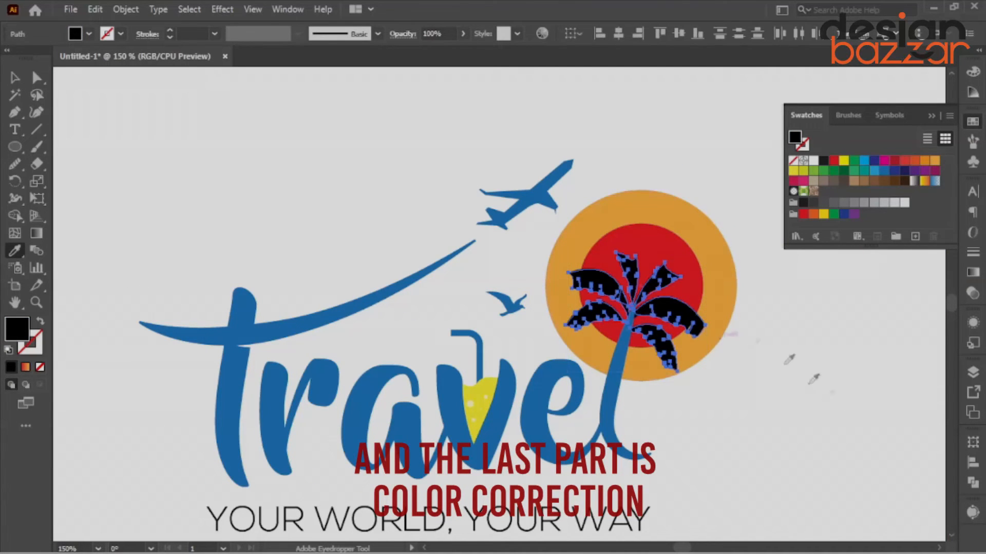
key("ctrl+shift+F9")
scroll(642, 307, "up", 2)
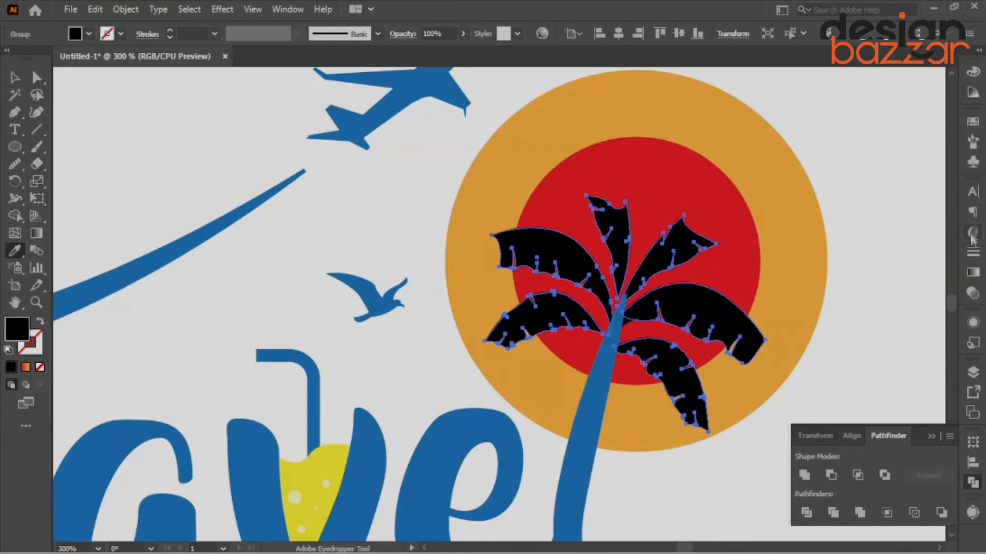
left_click(972, 123)
left_click(844, 171)
key("ctrl+shift+a")
Step: Recolour the inner sun circle dark orange and the outer sun circle yellow
left_click(715, 209, "ctrl")
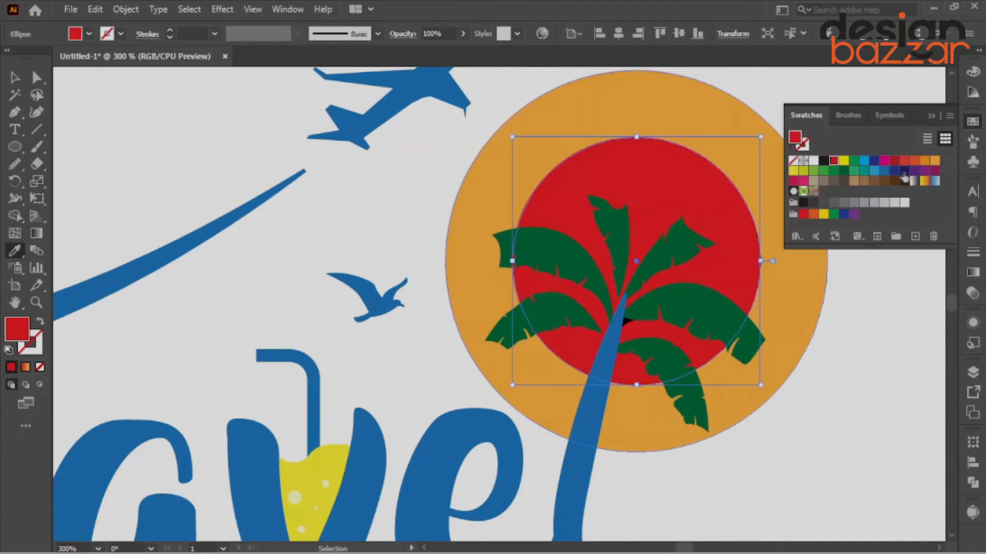
left_click(913, 168)
key("ctrl+shift+a")
left_click(748, 137)
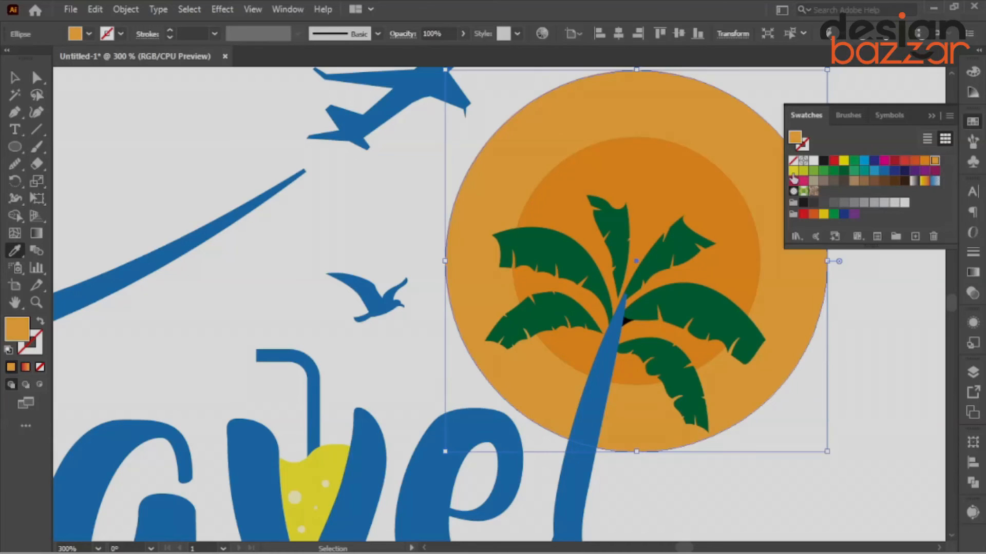
Step: Fill the leftover black piece at the top of the palm trunk with the leaves' dark green using the Eyedropper
left_click(519, 277)
left_click(624, 318)
left_click(591, 267)
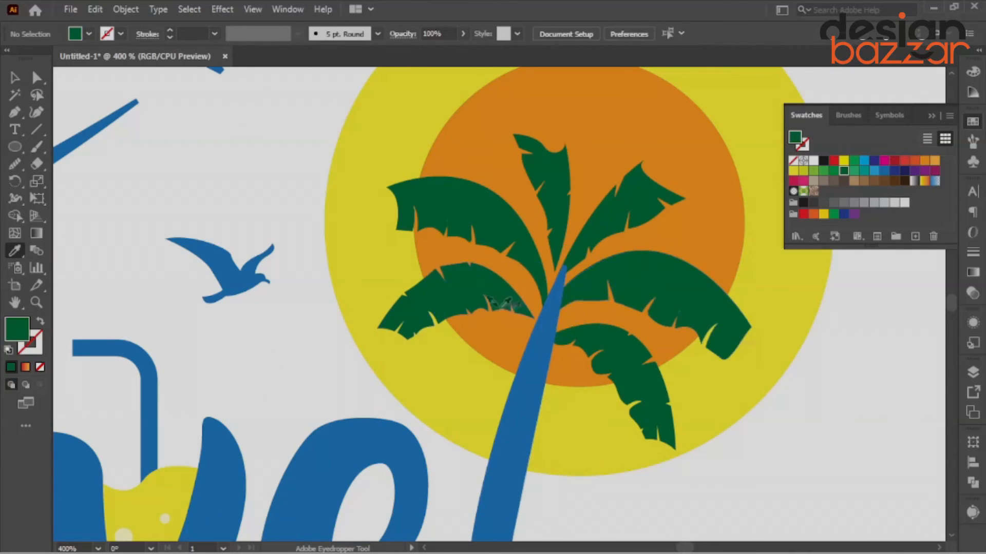
key("ctrl+minus")
key("v")
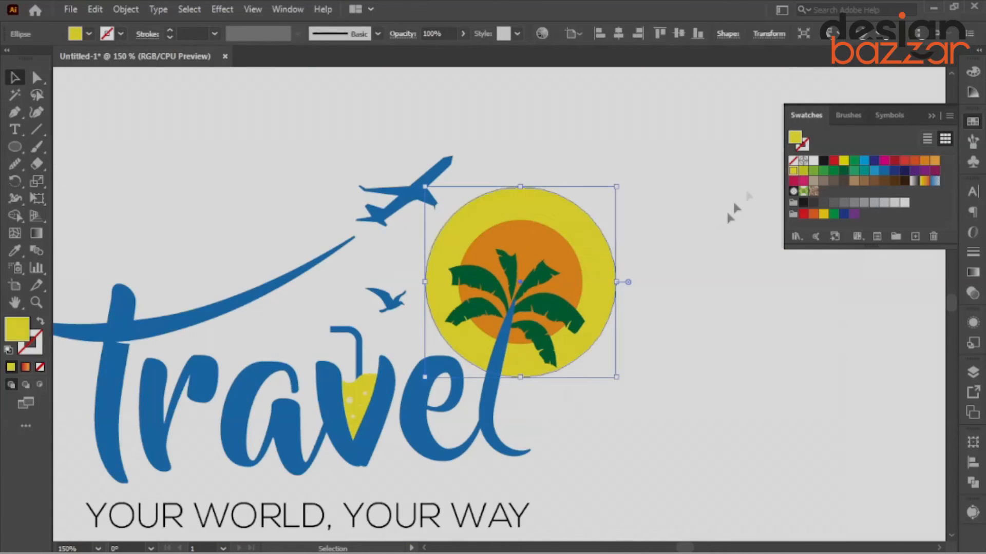
Step: Apply a radial orange-to-yellow gradient to the outer sun circle, with the middle colour stop at about 60%
left_click(726, 259)
left_click(596, 241)
left_click(973, 272)
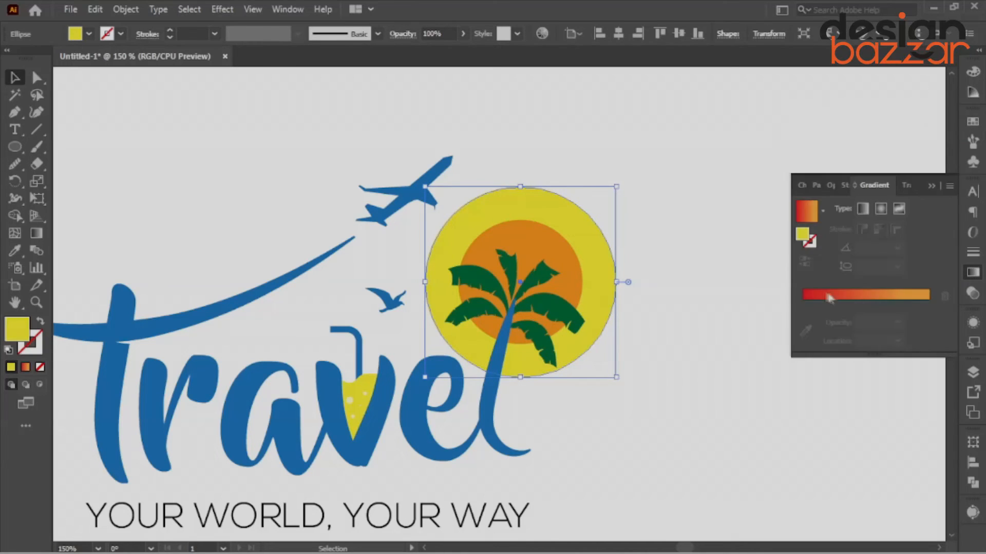
left_click(806, 238)
left_click(880, 208)
left_click(805, 261)
left_click_drag(830, 321, 866, 322)
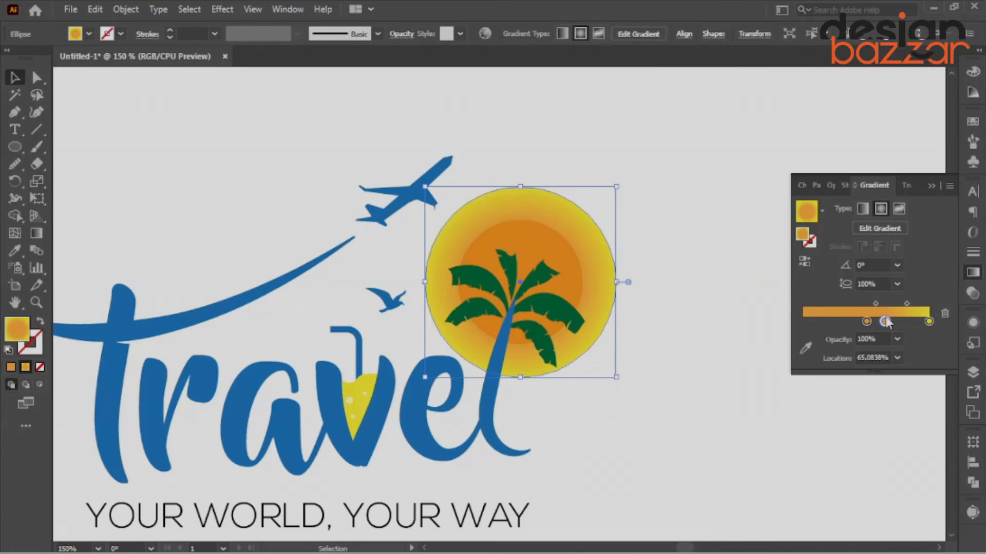
left_click(714, 257)
scroll(673, 253, "down", 3)
left_click_drag(697, 253, 601, 272)
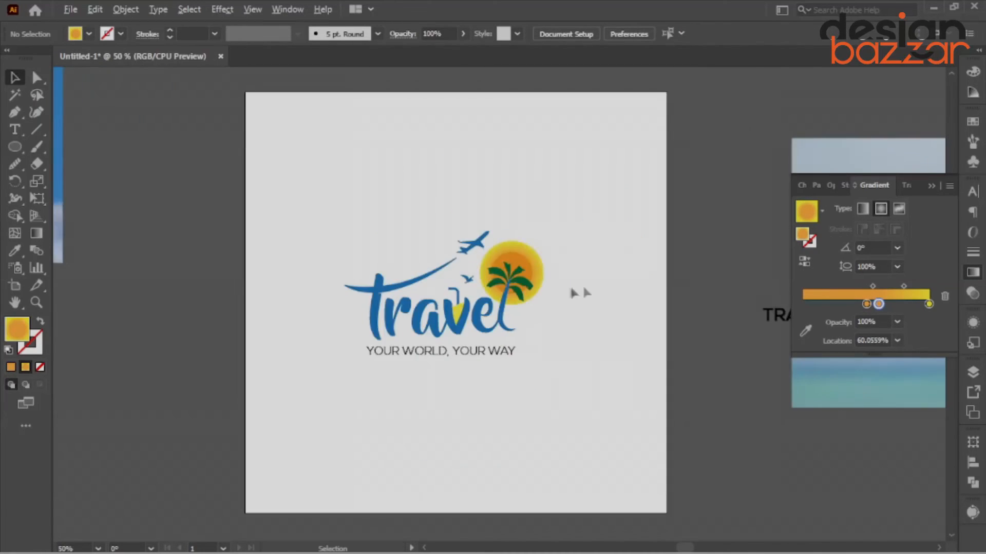
Step: Draw a curved central vein along the lower-left palm leaf with the Pen tool
scroll(591, 279, "up", 2)
left_click_drag(499, 312, 556, 294)
scroll(485, 294, "up", 3)
left_click(20, 114)
scroll(447, 293, "up", 1)
left_click(415, 292)
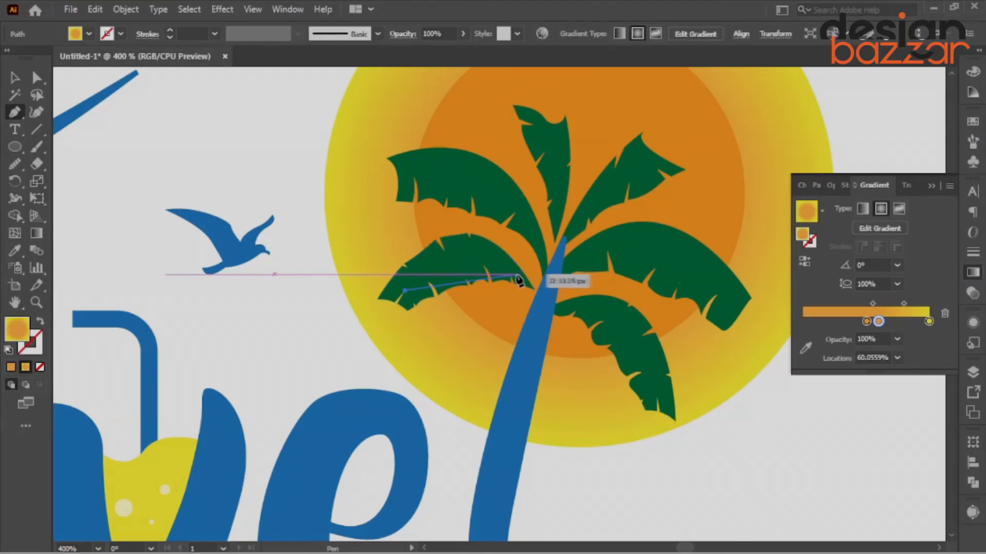
left_click_drag(597, 351, 597, 352)
Step: Give the lower-left leaf's vein a light green 1 pt stroke and no fill
left_click(15, 78)
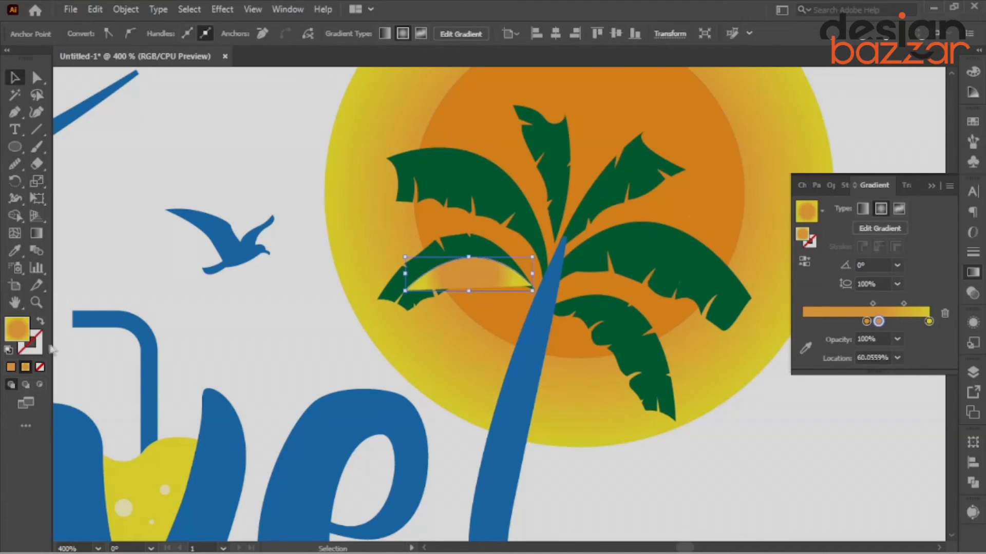
left_click(973, 122)
left_click(812, 174)
left_click(40, 321)
left_click(248, 107)
scroll(284, 194, "down", 2)
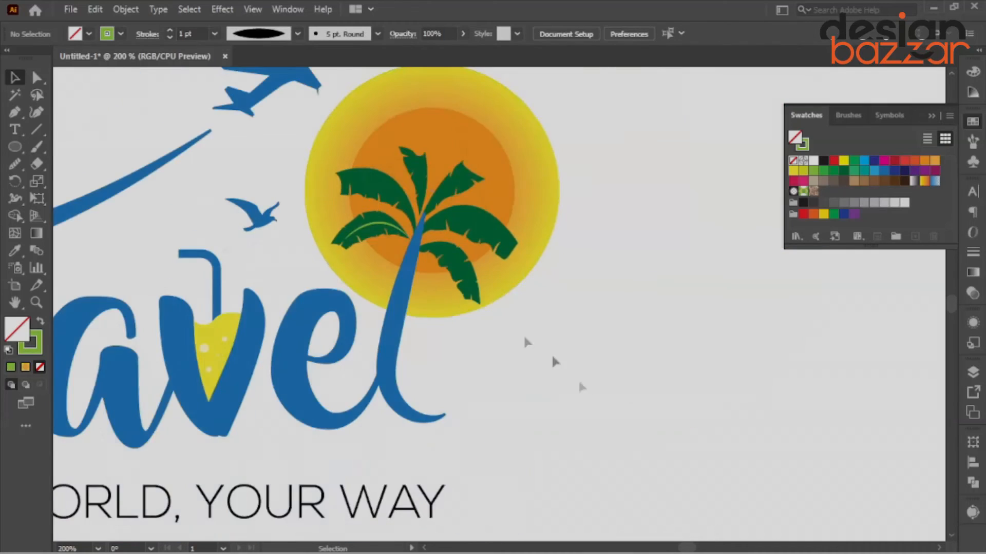
Step: Draw a curved light green vein along the upper-left palm leaf, from its tip to the trunk
scroll(377, 191, "up", 1)
left_click(315, 171)
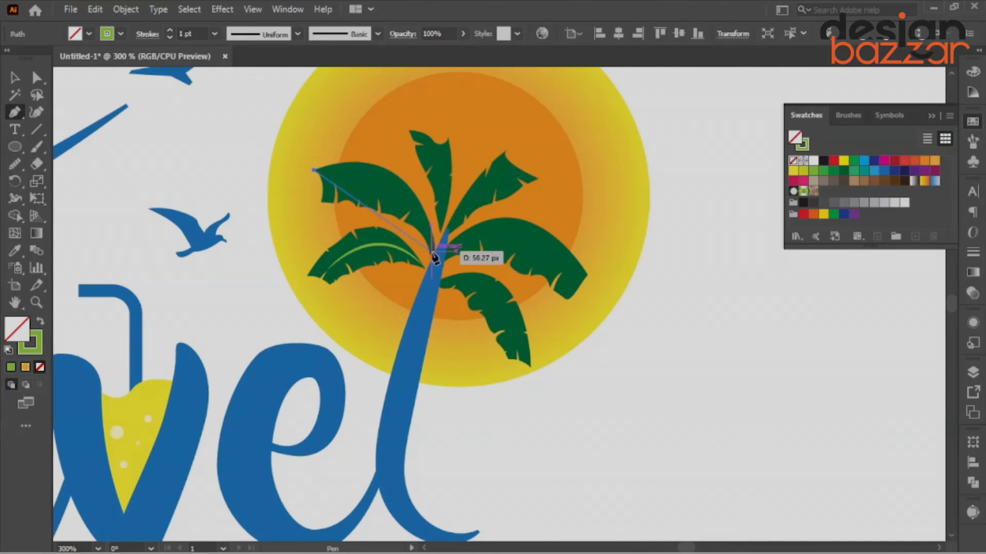
left_click_drag(450, 340, 445, 340)
left_click(200, 123)
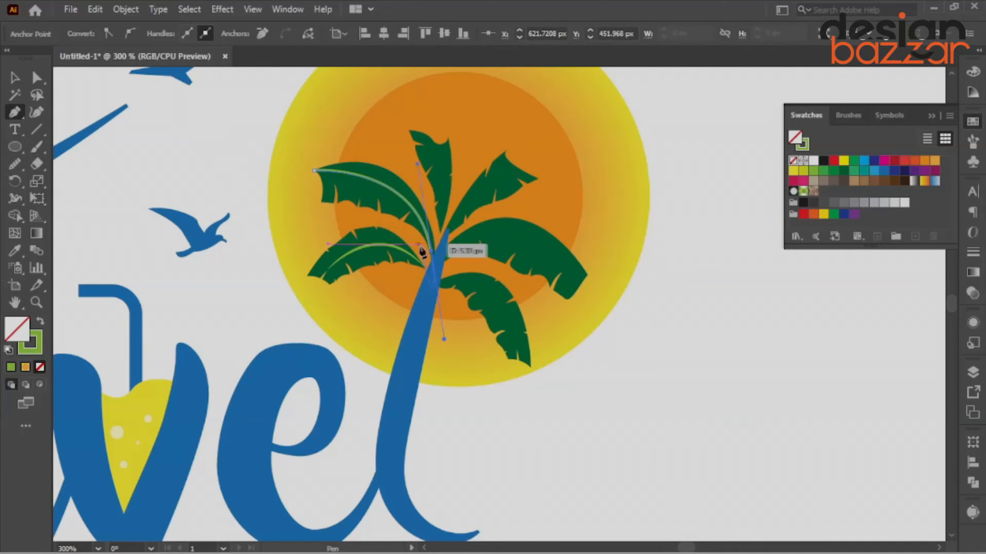
Step: Draw a slightly curved light green vein along the top centre palm leaf, from its base to its tip
left_click(440, 234)
scroll(427, 141, "up", 2)
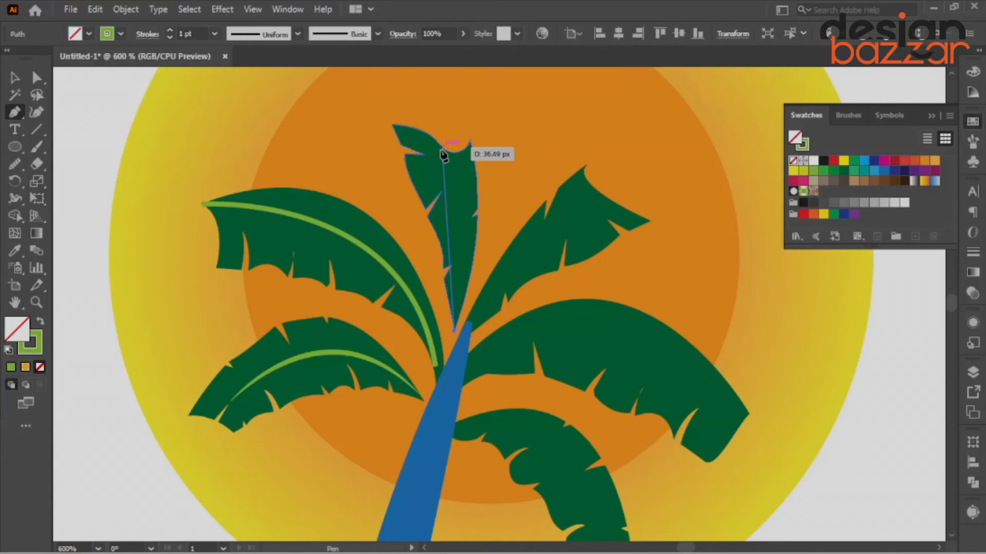
scroll(464, 180, "up", 6)
scroll(462, 283, "down", 3)
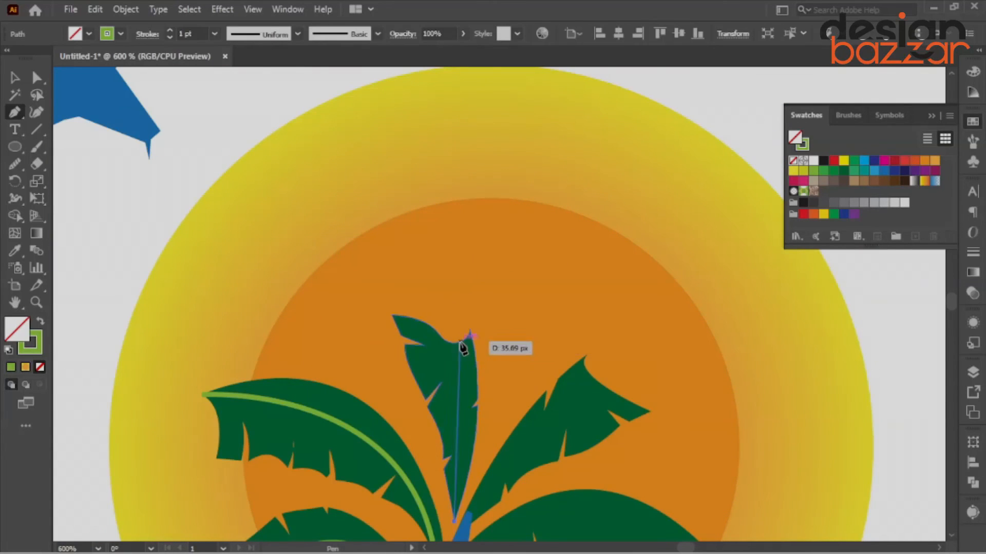
left_click_drag(441, 278, 441, 278)
scroll(556, 336, "down", 2)
key("Escape")
Step: Draw curved light green veins from the trunk along the upper-right leaf and the large right leaf
left_click(462, 420)
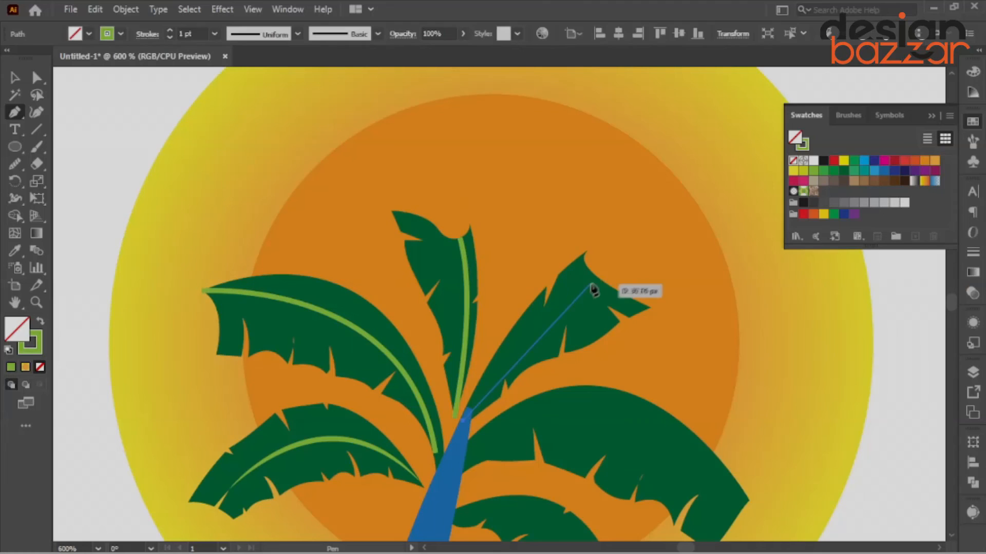
left_click_drag(643, 282, 682, 276)
scroll(554, 370, "down", 2)
key("Escape")
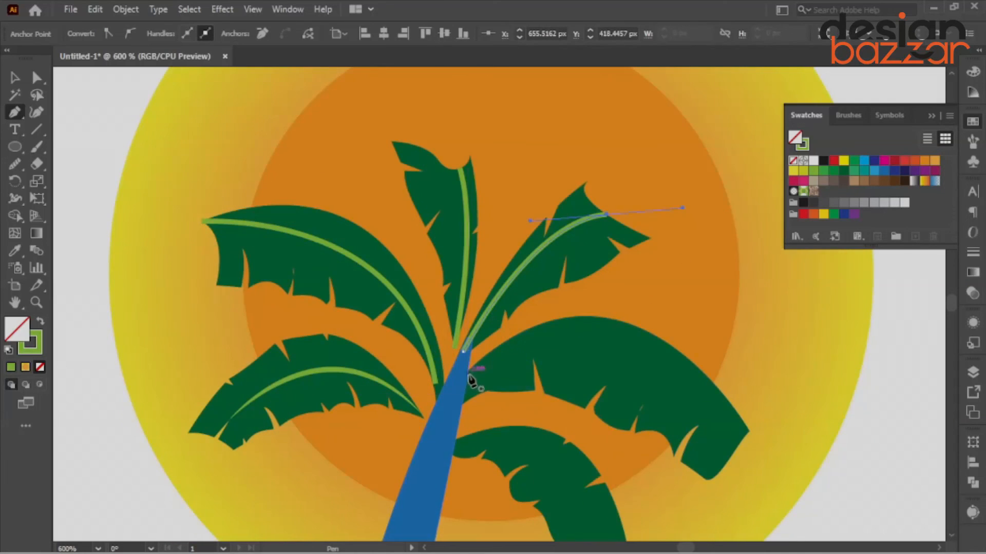
left_click(466, 381)
left_click_drag(750, 432, 883, 421)
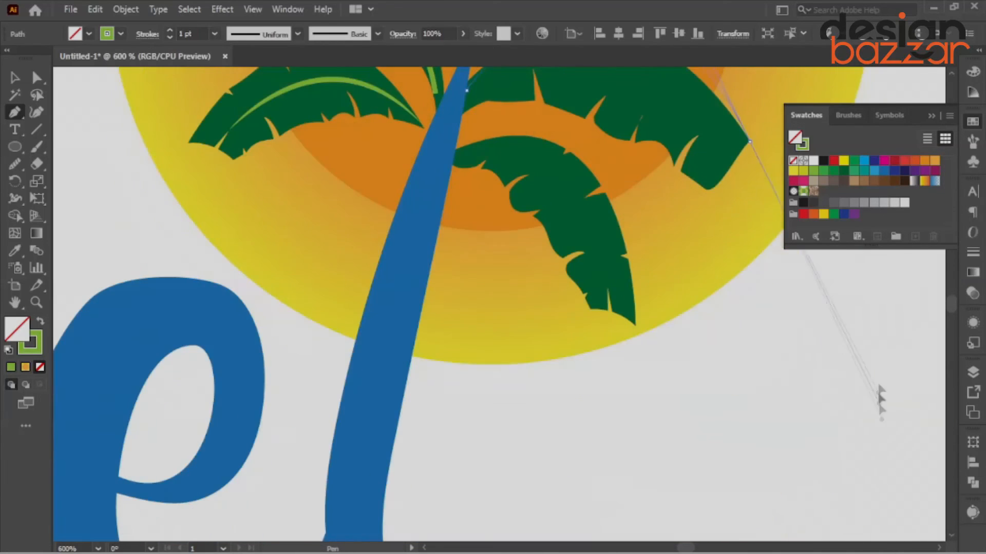
left_click_drag(887, 314, 886, 314)
scroll(822, 333, "up", 3)
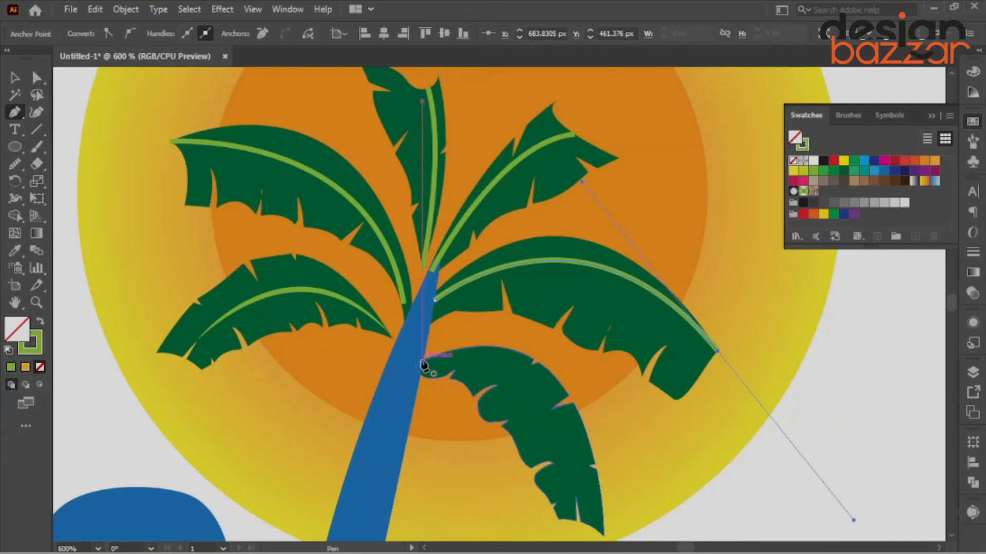
Step: Draw a curved light green vein from the trunk along the drooping lower-right palm leaf
left_click(422, 361)
scroll(514, 390, "down", 1)
mouse_move(576, 407)
left_mouse_down()
mouse_move(577, 475)
mouse_move(596, 360)
mouse_move(592, 396)
left_mouse_up()
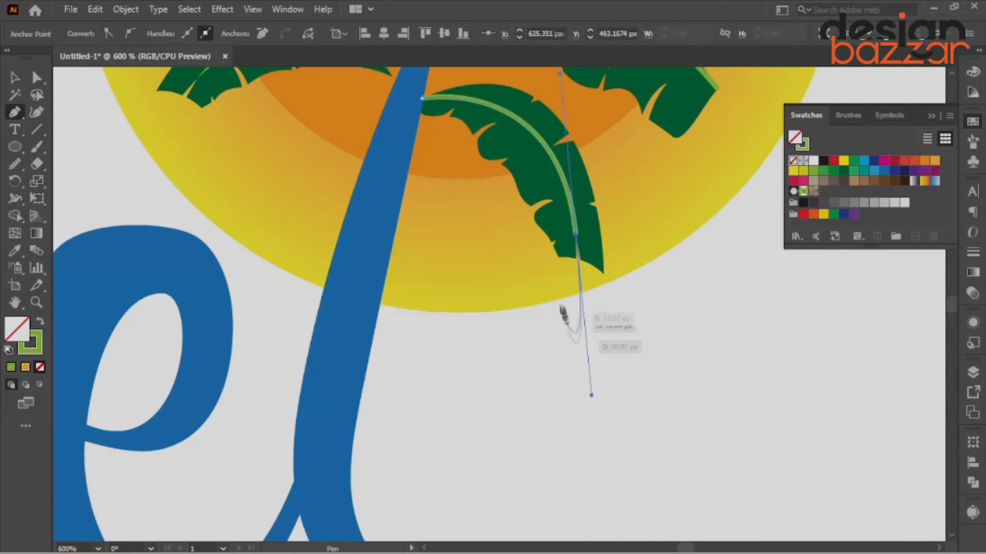
scroll(557, 295, "down", 3)
left_click(205, 123)
Step: Select the five uniform leaf veins and apply a width profile that tapers towards one end
scroll(510, 167, "up", 3)
left_click(590, 377)
left_click(624, 263, "shift")
left_click(442, 205, "shift")
left_click(297, 34)
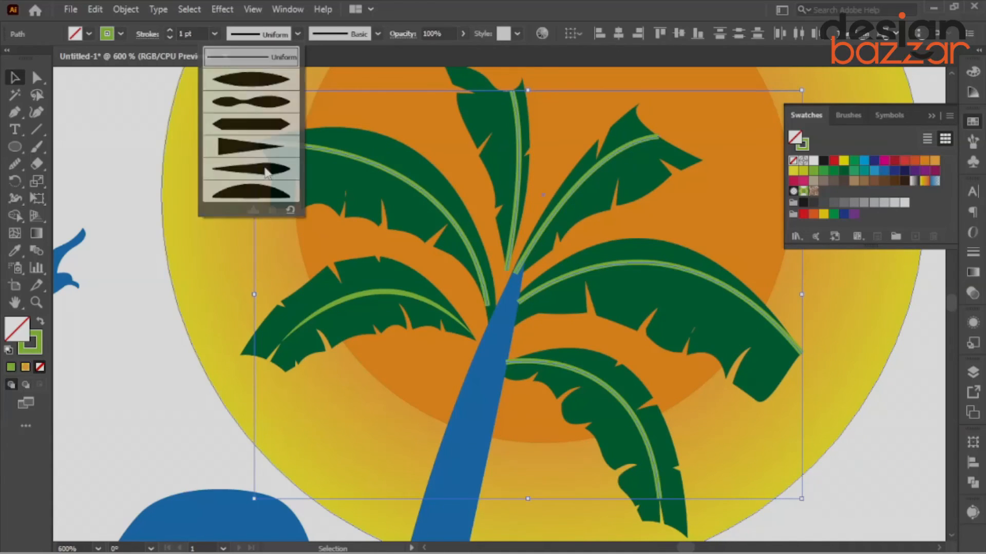
left_click(265, 169)
left_click(200, 169)
Step: Flip the tapered width profile along the veins of the top centre, upper-right and large right leaves
left_click(519, 163)
left_click(147, 35)
left_click(137, 257)
left_click(612, 155)
left_click(703, 275, "shift")
left_click(148, 36)
left_click(137, 258)
Step: Flip the tapered width profile along the lower-right leaf's vein
left_click(155, 362)
left_click(609, 390)
left_click(148, 35)
left_click(137, 258)
left_click(308, 288)
scroll(420, 227, "down", 2)
left_click(675, 294)
left_click_drag(697, 292, 672, 303)
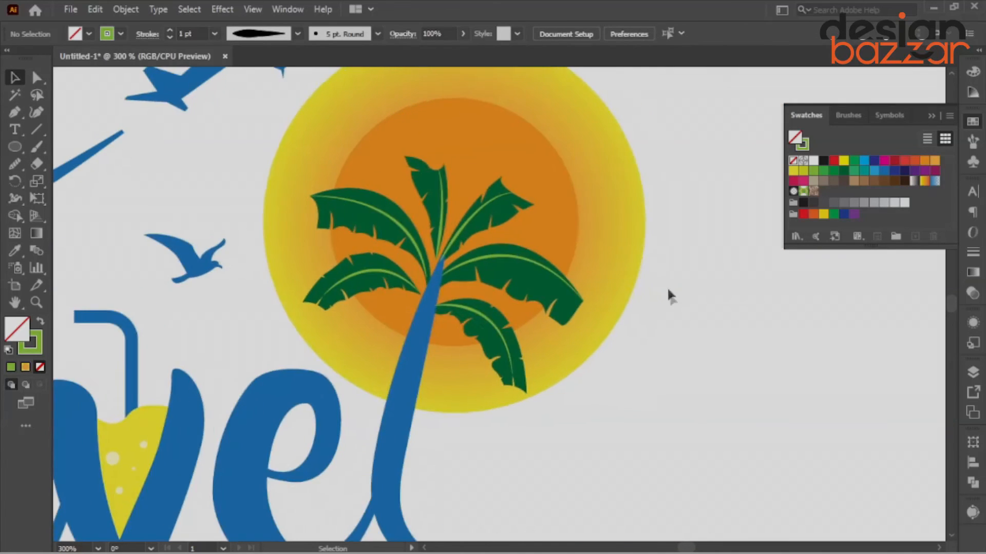
scroll(672, 305, "down", 2)
left_click_drag(705, 334, 703, 292)
scroll(542, 251, "up", 4)
scroll(637, 279, "down", 3)
left_click_drag(569, 258, 625, 369)
left_click(641, 315, "shift")
left_click(606, 309, "shift")
left_click(699, 385)
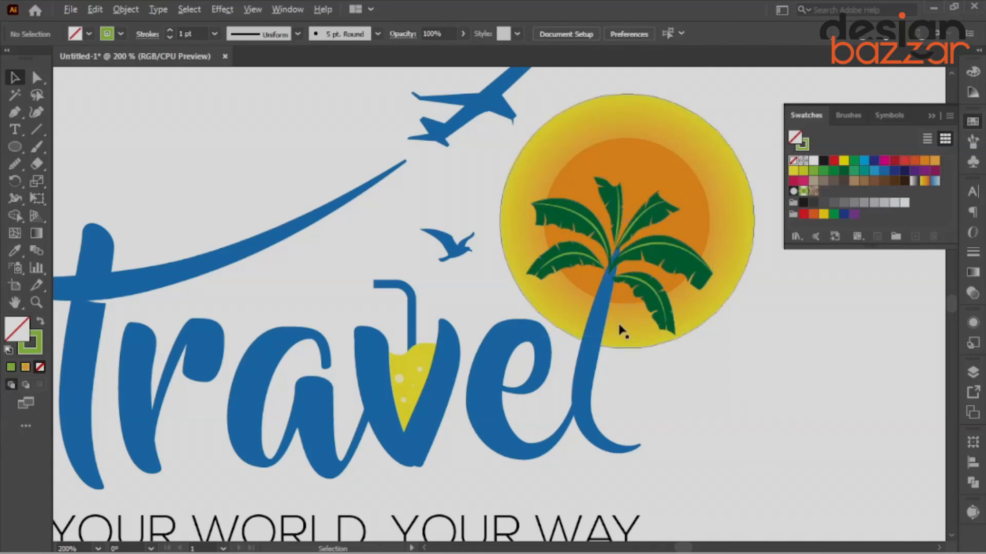
Step: Fill the palm-trunk letter l with the orange-yellow gradient and add a blue colour stop near its yellow end
scroll(617, 325, "down", 2)
left_click(602, 366)
left_click(697, 362)
left_click(606, 352)
scroll(606, 351, "up", 3)
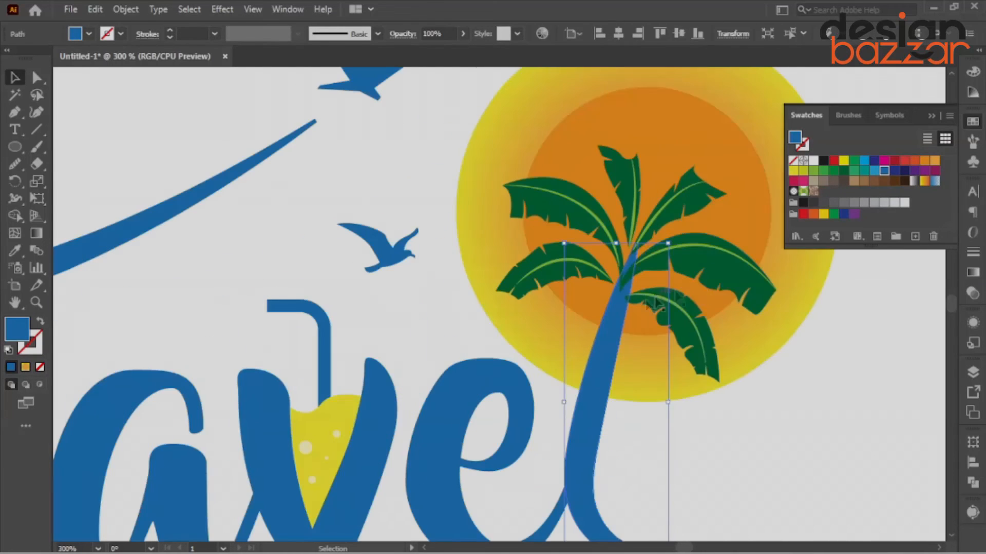
left_click(972, 272)
left_click(906, 295)
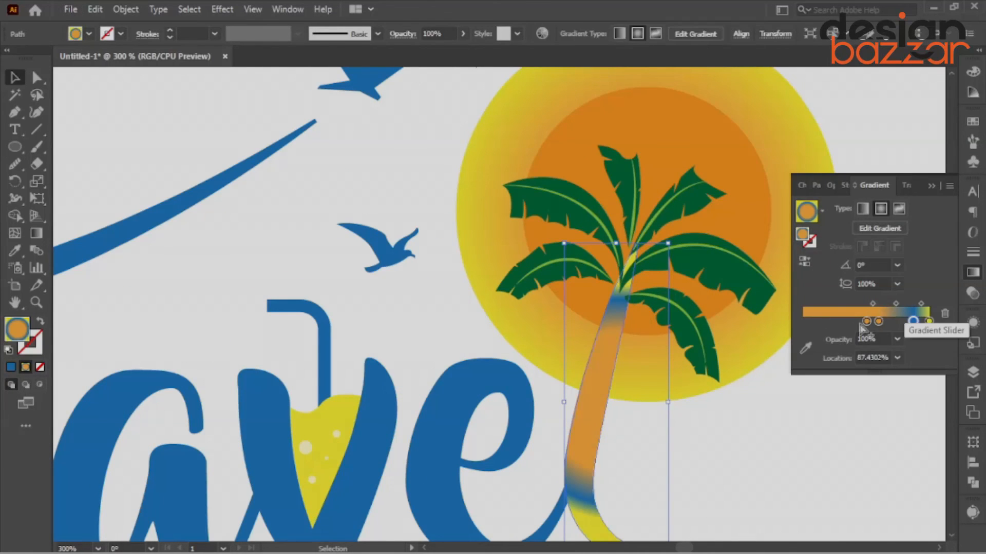
Step: Reduce the trunk's gradient to two end stops, dark brown at the start and blue at the end, removing the orange and yellow ones
double_click(866, 322)
left_click(825, 387)
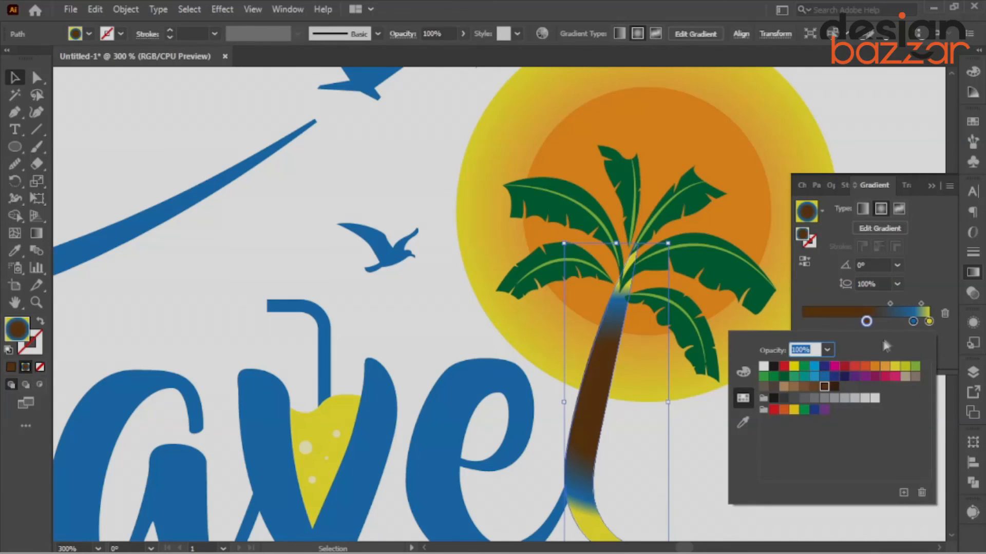
left_click_drag(929, 322, 930, 351)
left_click_drag(913, 322, 948, 321)
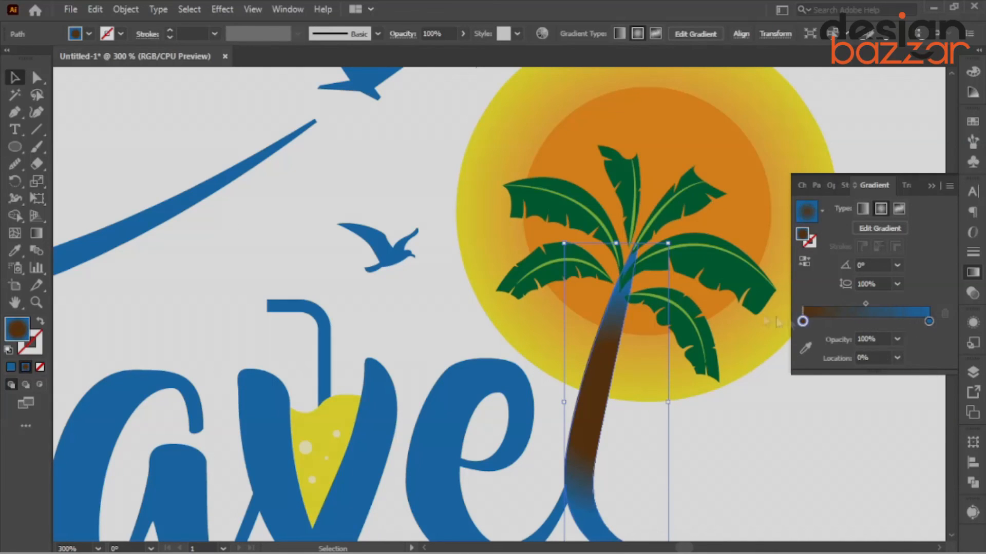
left_click_drag(777, 323, 765, 322)
Step: Make the trunk's gradient linear, running along the l at about -97.57° from brown near the leaves to blue at its foot
left_click(44, 234)
key("ctrl+1")
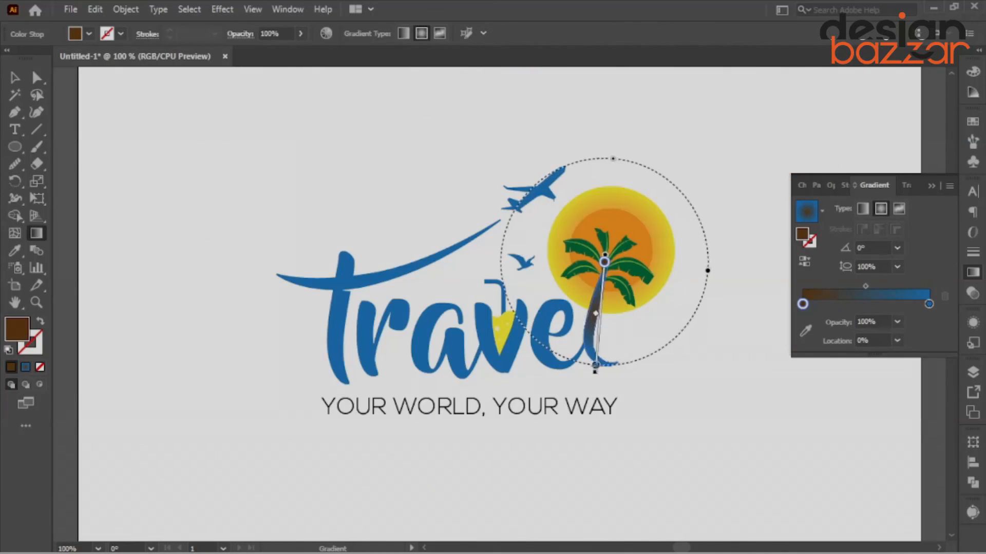
left_click(862, 209)
left_click(660, 360, "ctrl")
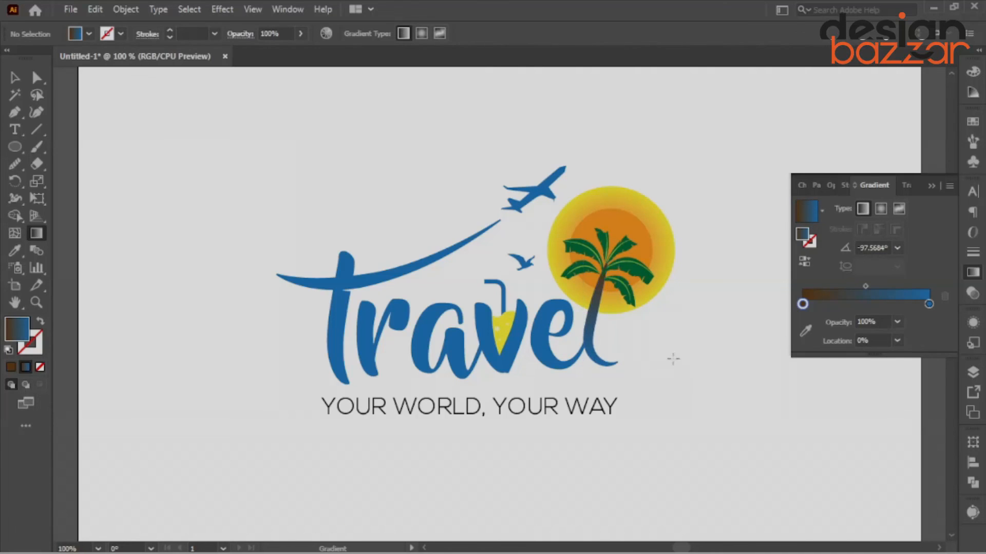
scroll(644, 331, "up", 1)
left_click(15, 77)
scroll(343, 192, "down", 2)
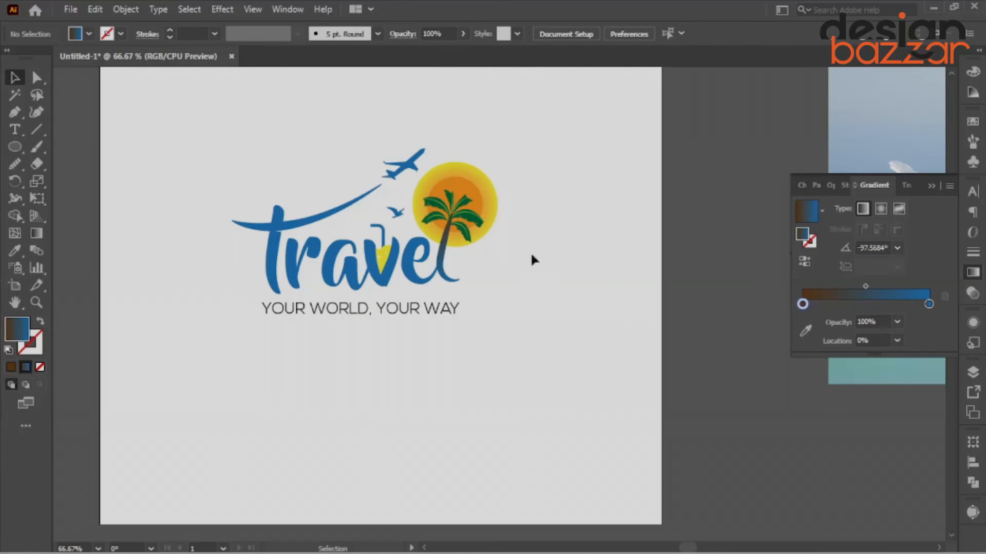
Step: Move the slogan slightly up, closer to the word travel
left_click_drag(500, 290, 531, 286)
scroll(470, 341, "up", 1)
scroll(380, 330, "up", 2)
left_click_drag(396, 330, 396, 323)
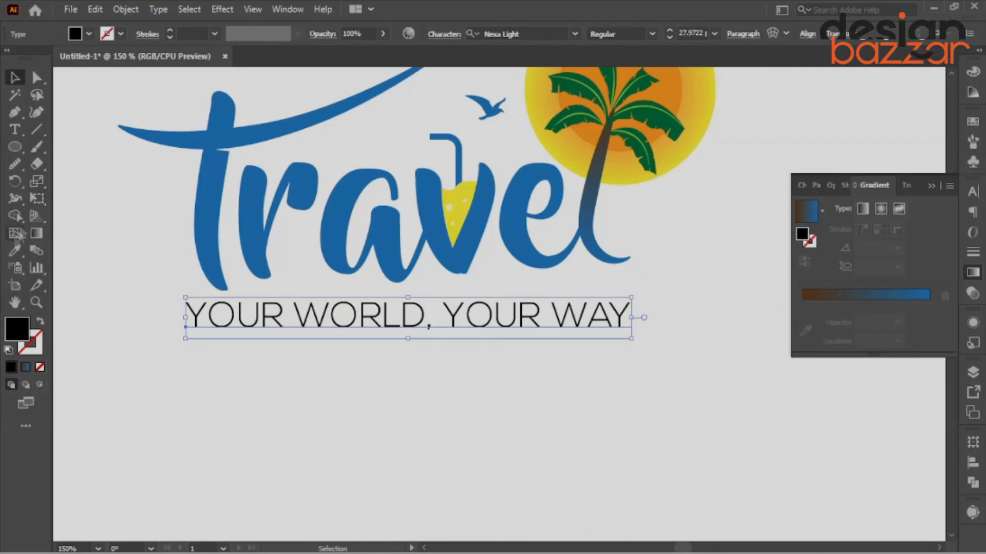
Step: Try the drink's yellow and the palm leaf's dark green as the slogan's colour
left_click(15, 251)
left_click(452, 221)
scroll(450, 253, "down", 1)
left_click(585, 175)
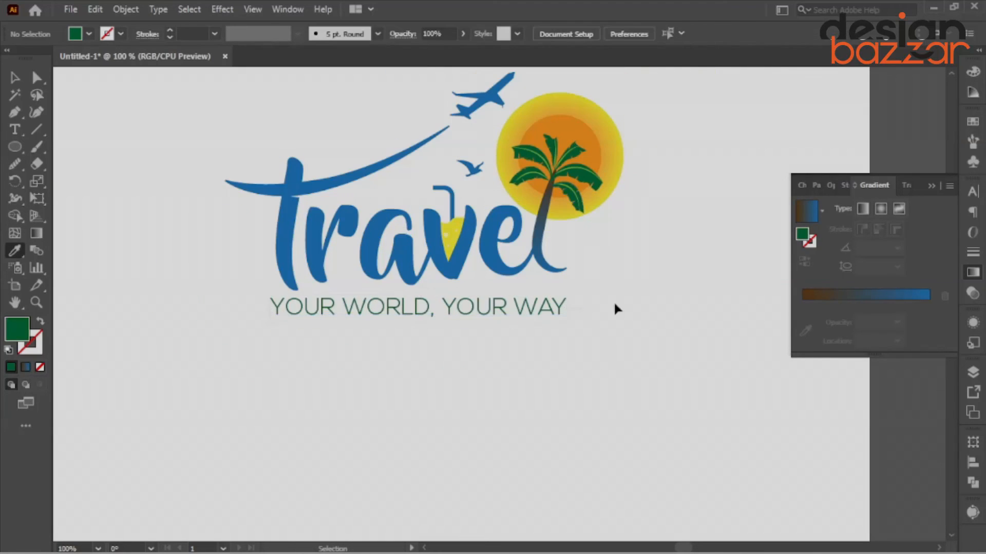
left_click(614, 309, "ctrl")
left_click_drag(610, 297, 594, 328)
Step: Recolour the slogan with the orange sampled from the sun's inner circle
left_click(503, 329, "ctrl")
left_click(568, 158)
left_click(635, 253, "ctrl")
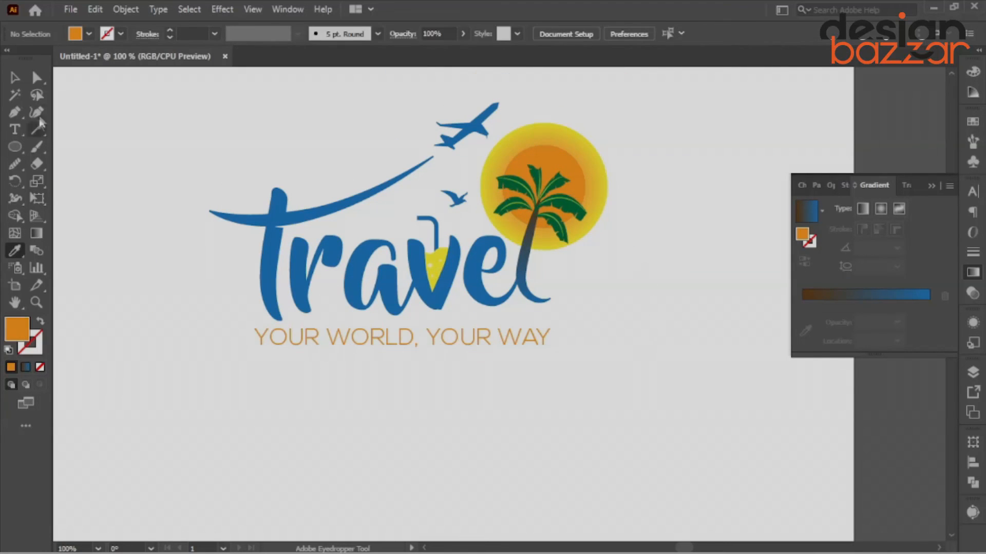
Step: Set the slogan's letter tracking to 200
scroll(362, 345, "up", 1)
left_click(361, 340)
left_click(972, 192)
left_click(946, 269)
left_click(929, 497)
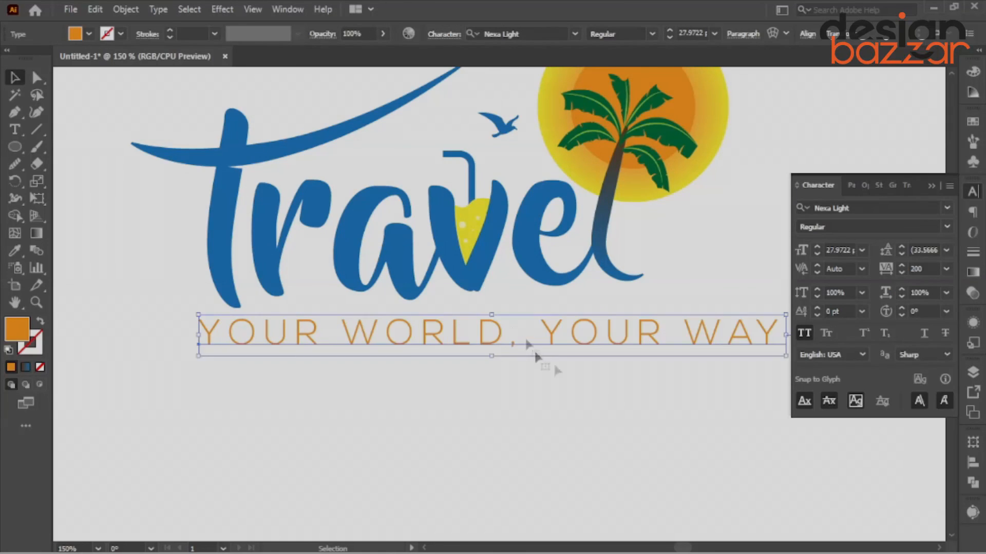
Step: Scale the slogan down proportionally until it spans the width of the travel lettering, and deselect it
scroll(518, 341, "down", 1)
left_click_drag(687, 330, 538, 329)
left_click(649, 318)
left_click(595, 349)
scroll(594, 343, "down", 1)
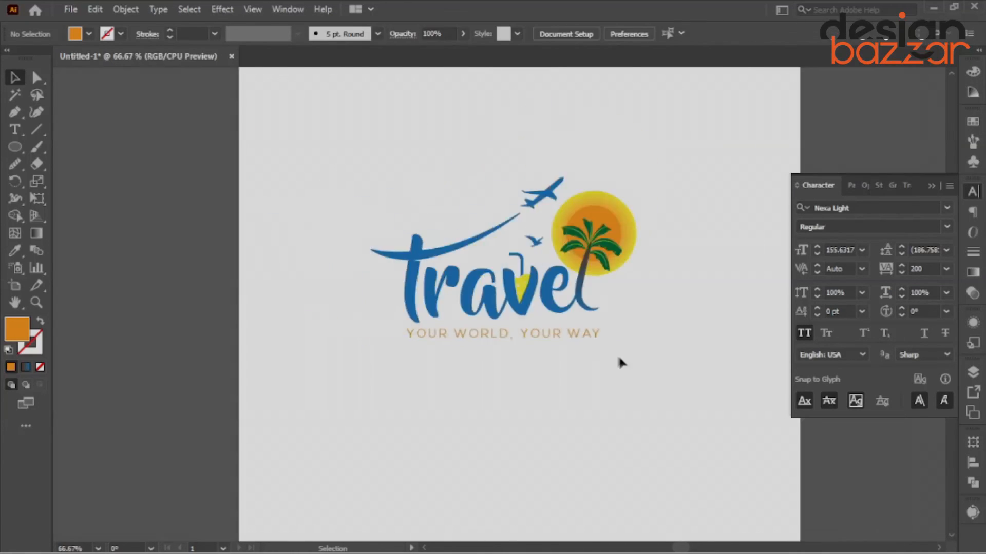